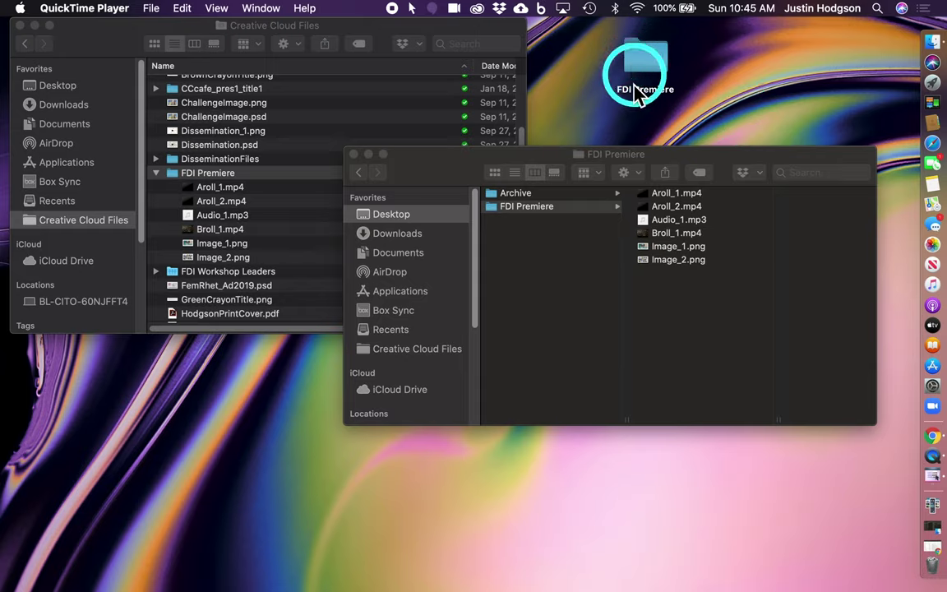
Step: Review the media files in the FDI Premiere folders under Creative Cloud Files and Desktop, and close both Finder windows
{"action": "left_click", "coordinate": [456, 155]}
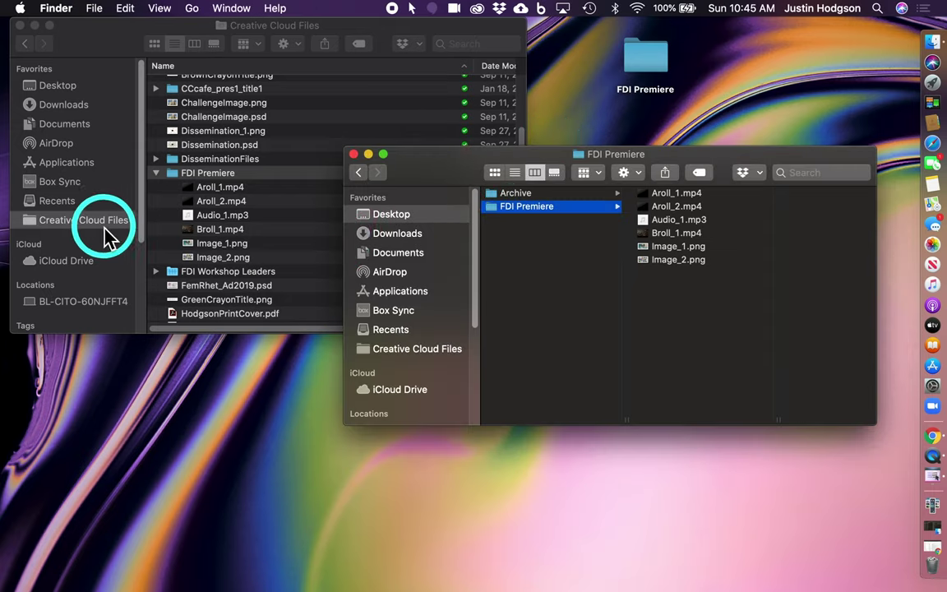
{"action": "left_click", "coordinate": [185, 176]}
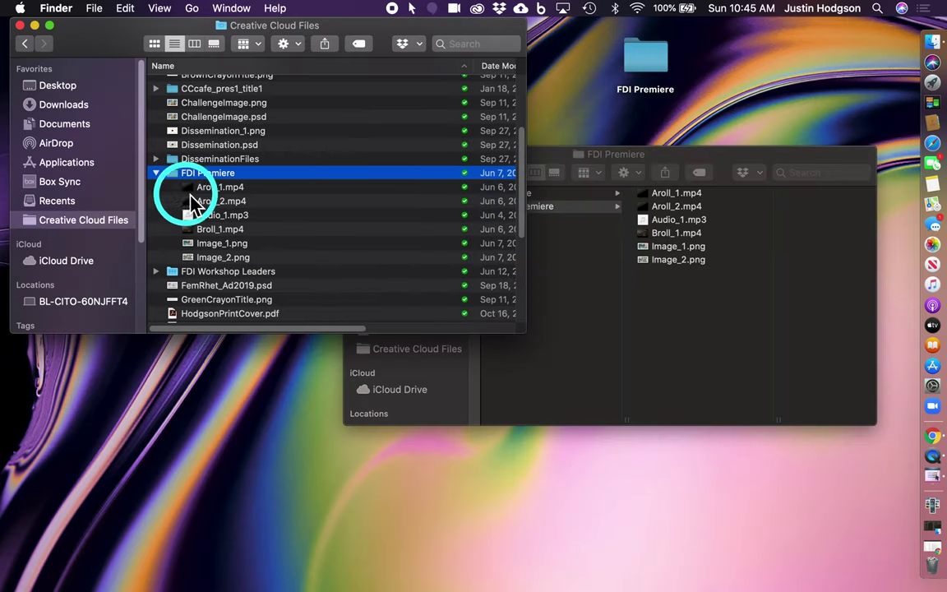
{"action": "left_click", "coordinate": [206, 183]}
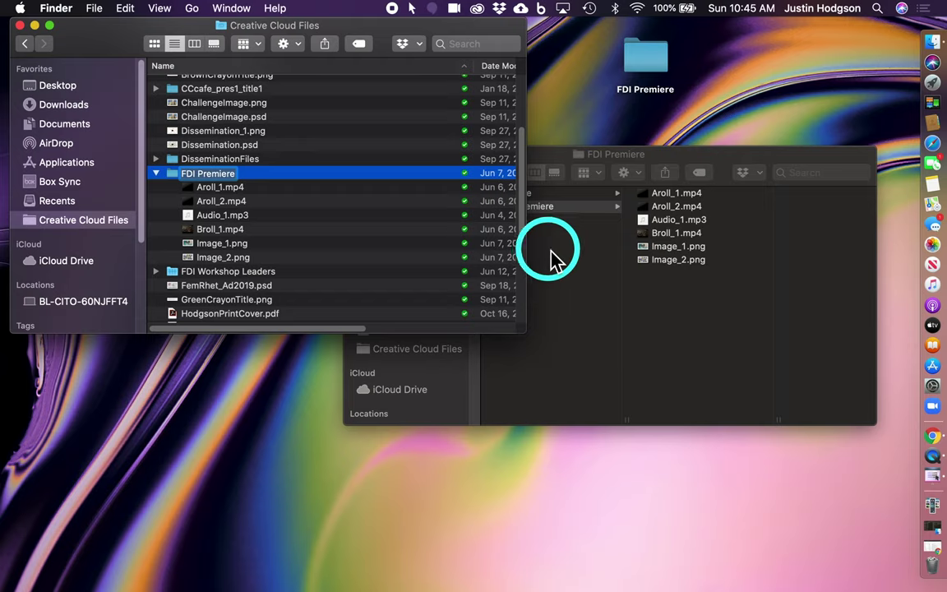
{"action": "left_click", "coordinate": [653, 168]}
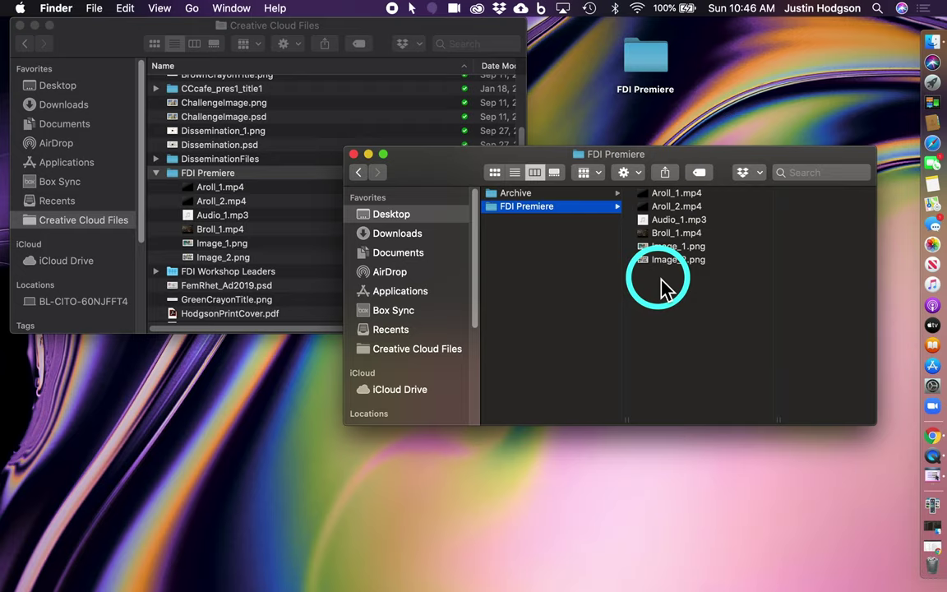
{"action": "left_click_drag", "start_coordinate": [682, 197], "coordinate": [677, 218]}
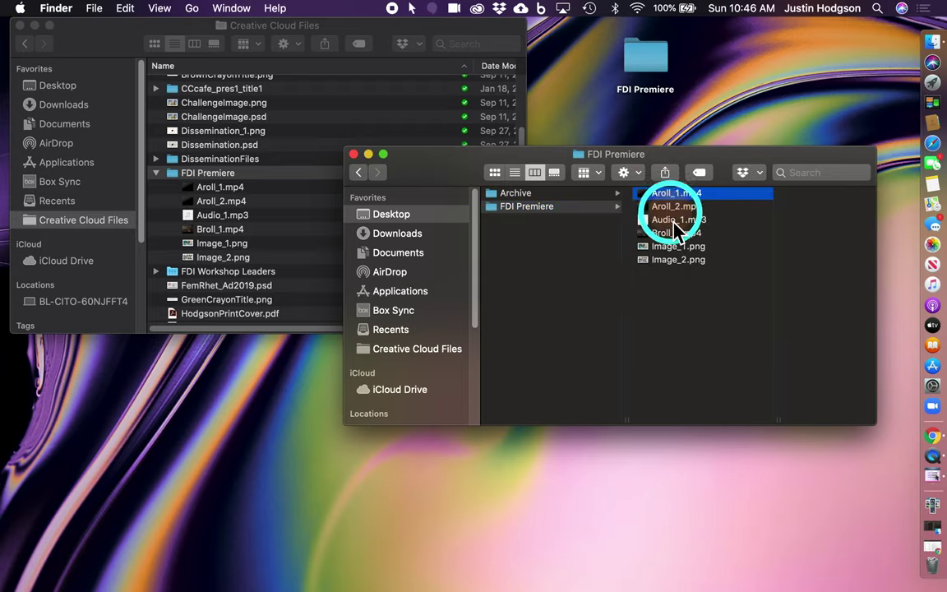
{"action": "left_click", "coordinate": [598, 219]}
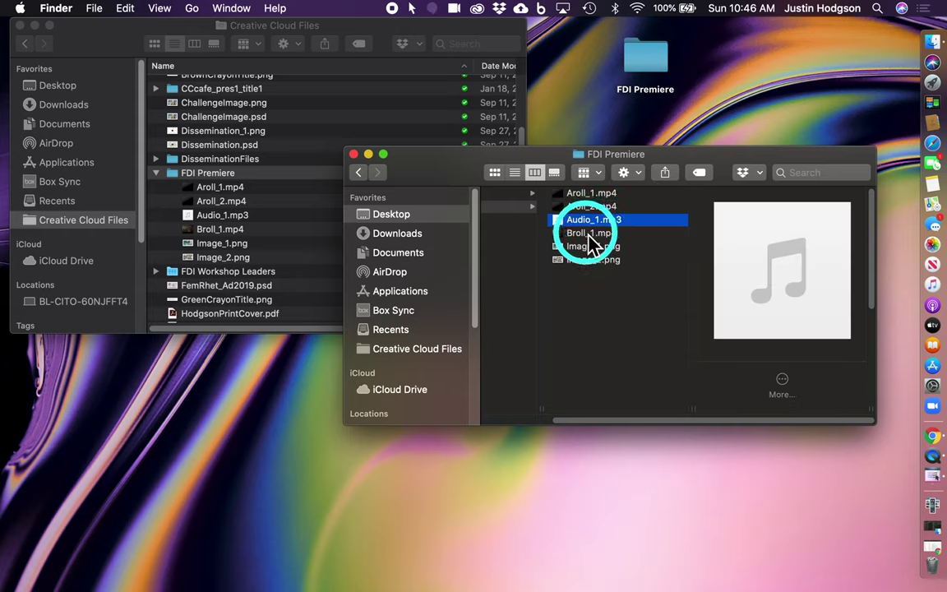
{"action": "left_click", "coordinate": [590, 233]}
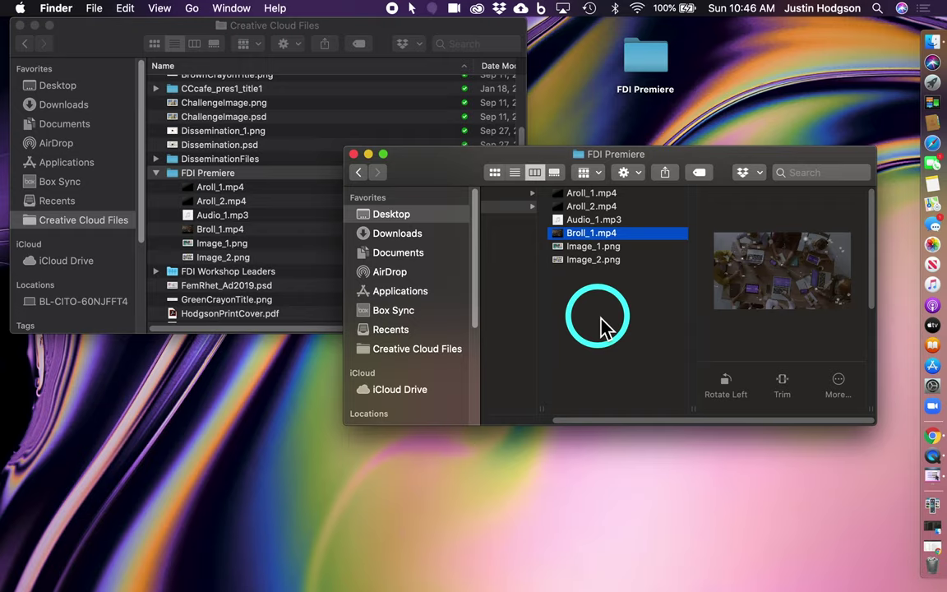
{"action": "left_click", "coordinate": [354, 153]}
{"action": "left_click", "coordinate": [21, 26]}
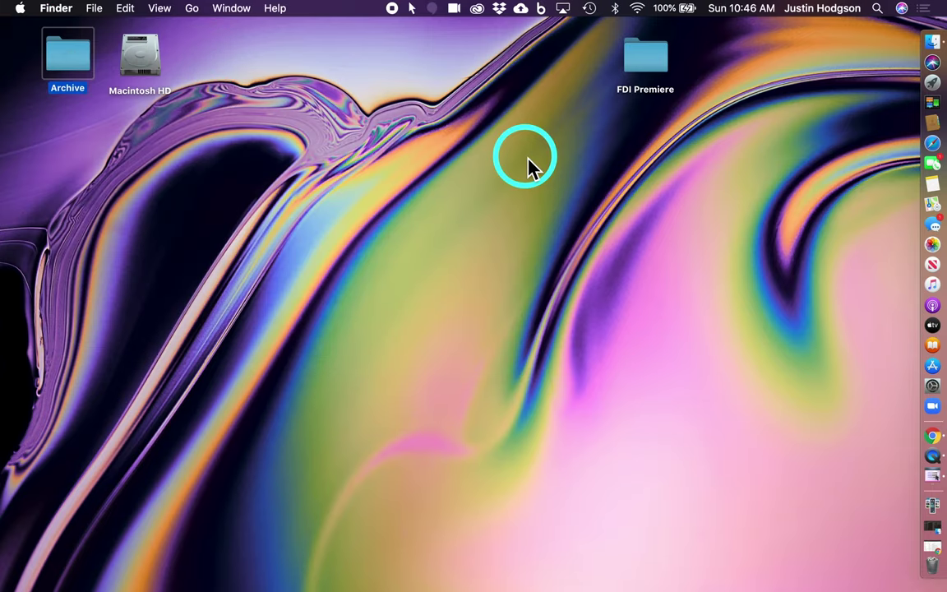
Step: Launch Premiere Pro from the Video & Motion apps in Creative Cloud
{"action": "left_click", "coordinate": [479, 10]}
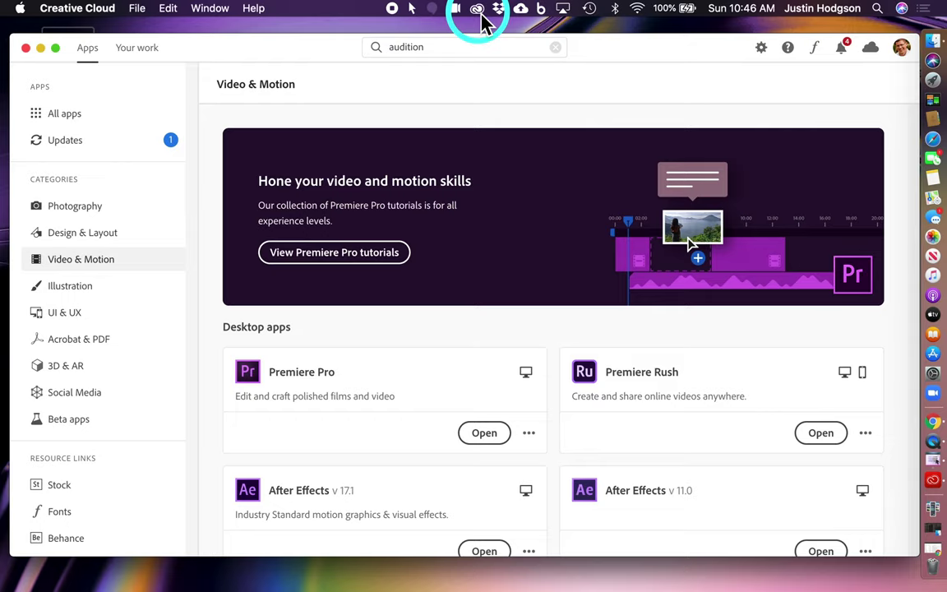
{"action": "left_click", "coordinate": [89, 267]}
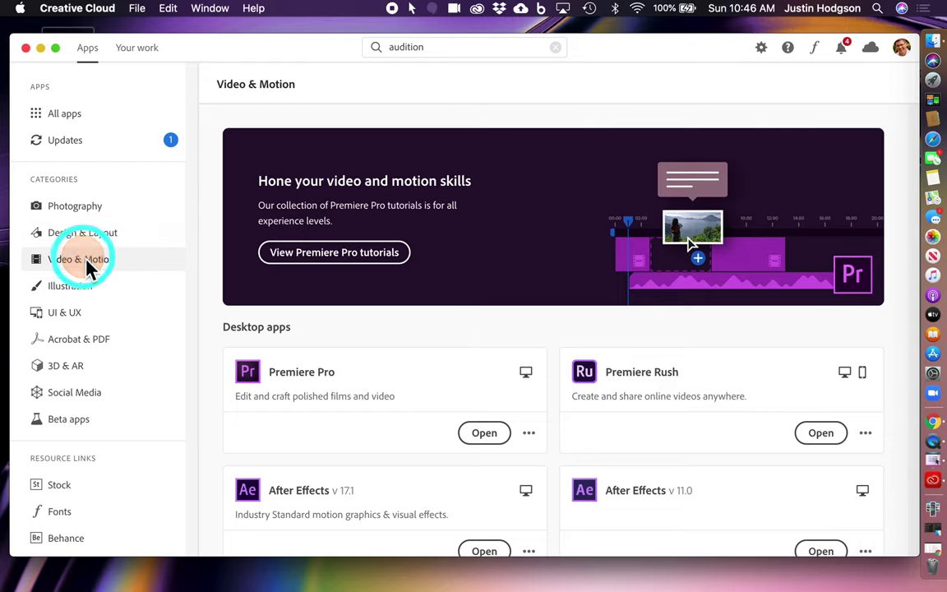
{"action": "left_click", "coordinate": [484, 433]}
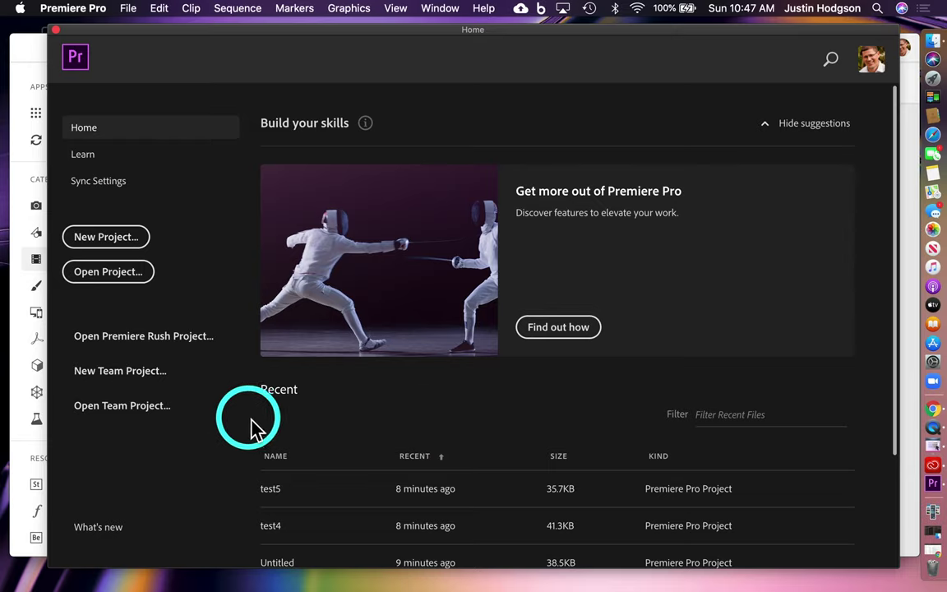
Step: Create a new project named Concept Video 1, saved in the FDI Premiere folder on the Desktop
{"action": "left_click", "coordinate": [144, 243]}
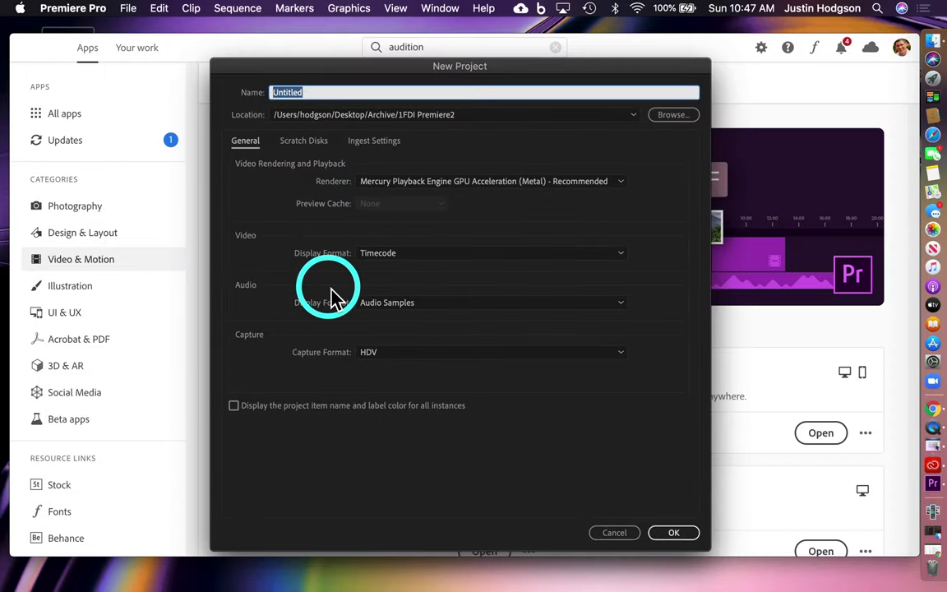
{"action": "double_click", "coordinate": [315, 93]}
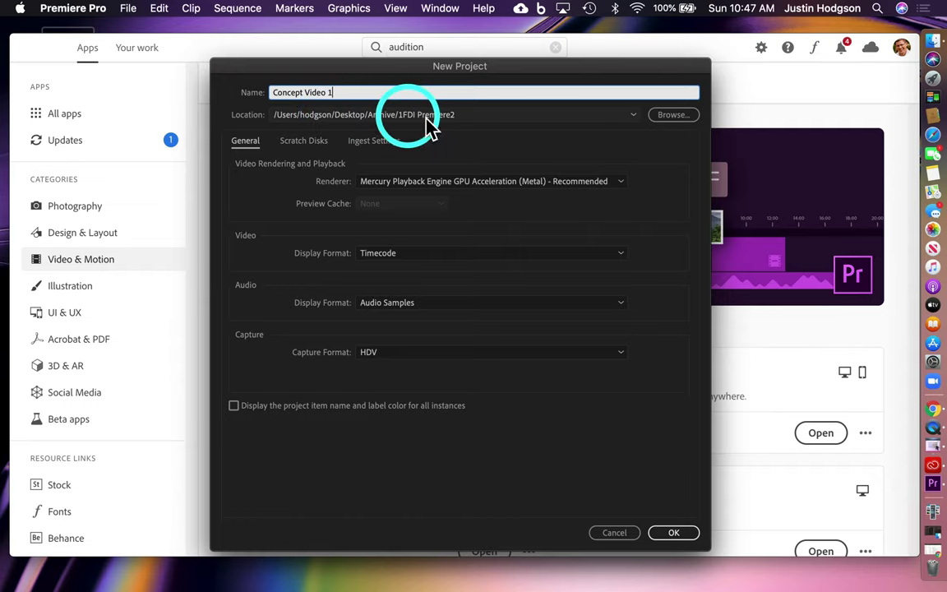
{"action": "left_click", "coordinate": [672, 119]}
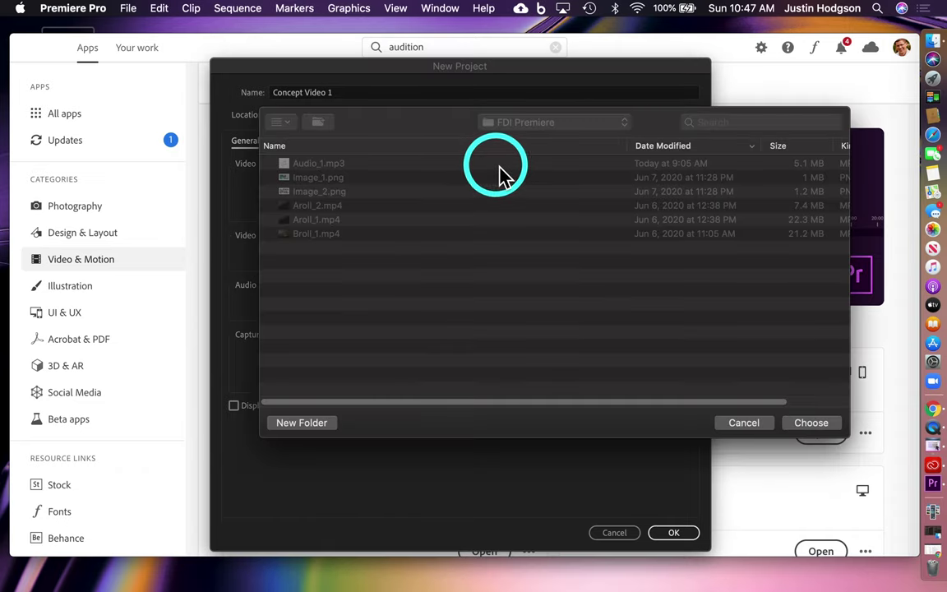
{"action": "left_click", "coordinate": [544, 123]}
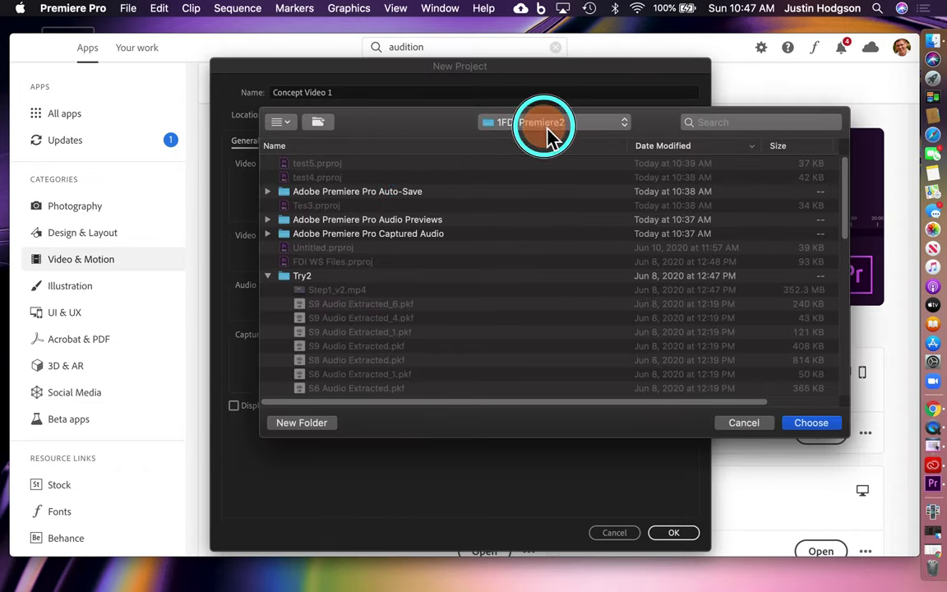
{"action": "left_click", "coordinate": [534, 154]}
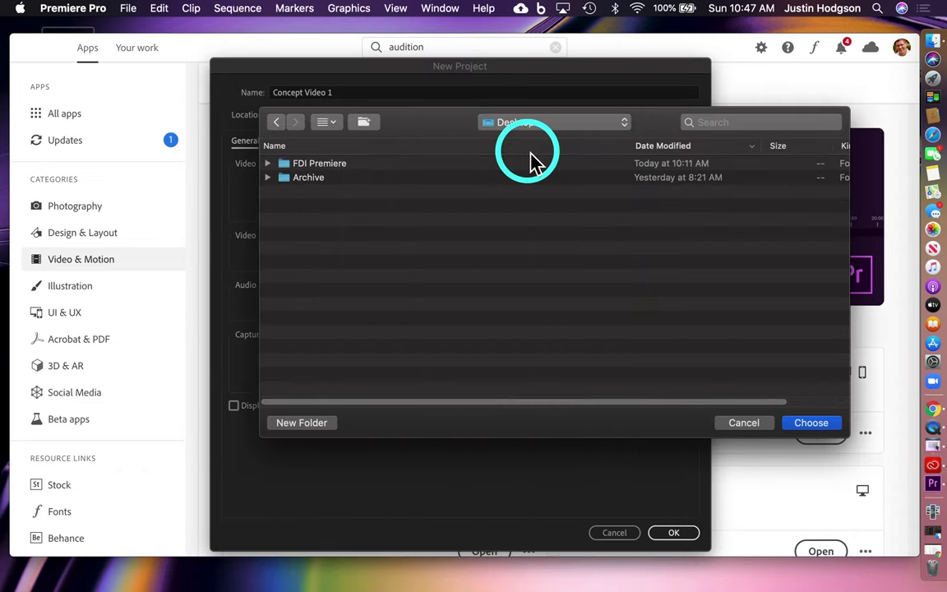
{"action": "left_click", "coordinate": [332, 168]}
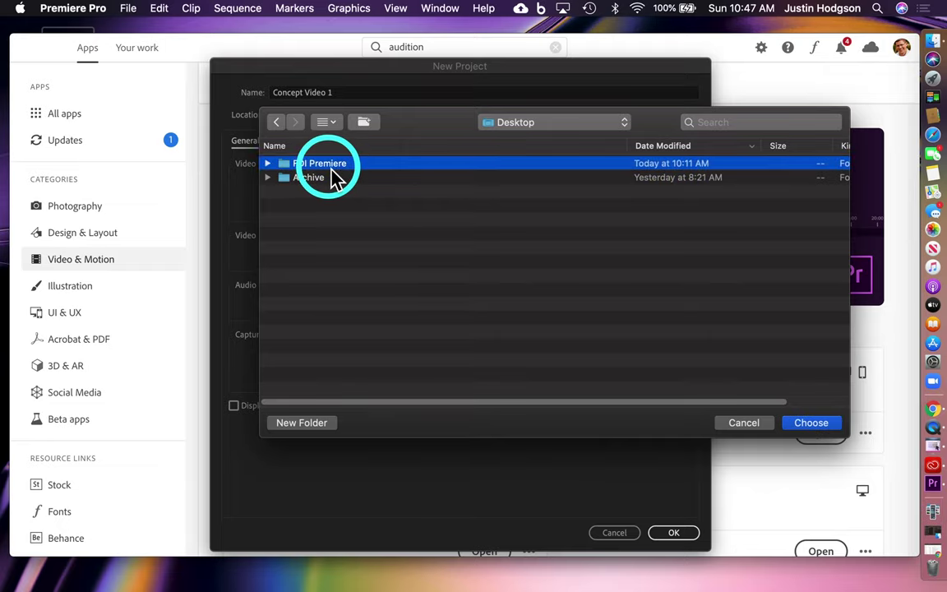
{"action": "left_click", "coordinate": [812, 423]}
{"action": "left_click", "coordinate": [672, 534]}
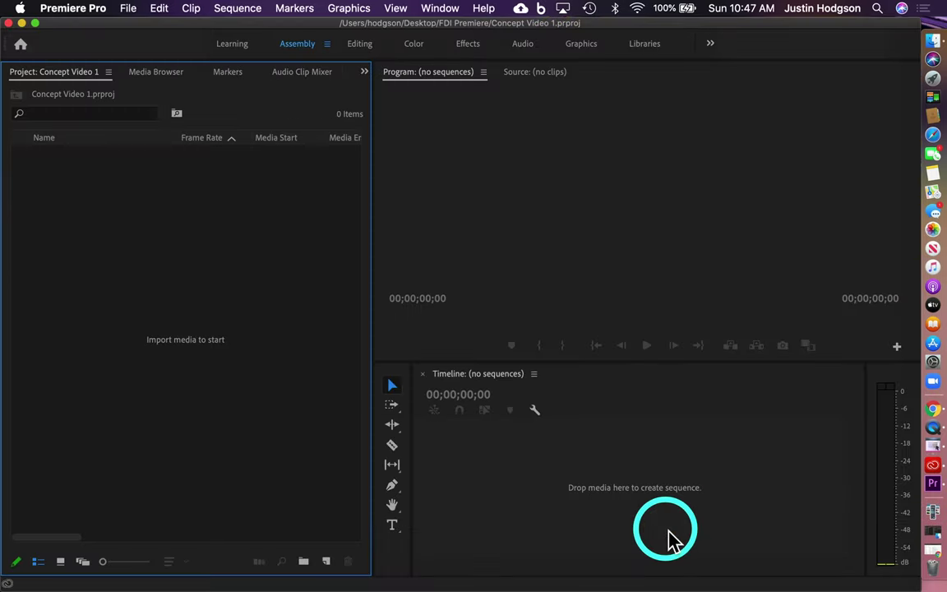
Step: Preview the Editing workspace and return to the Assembly workspace
{"action": "left_click", "coordinate": [359, 45]}
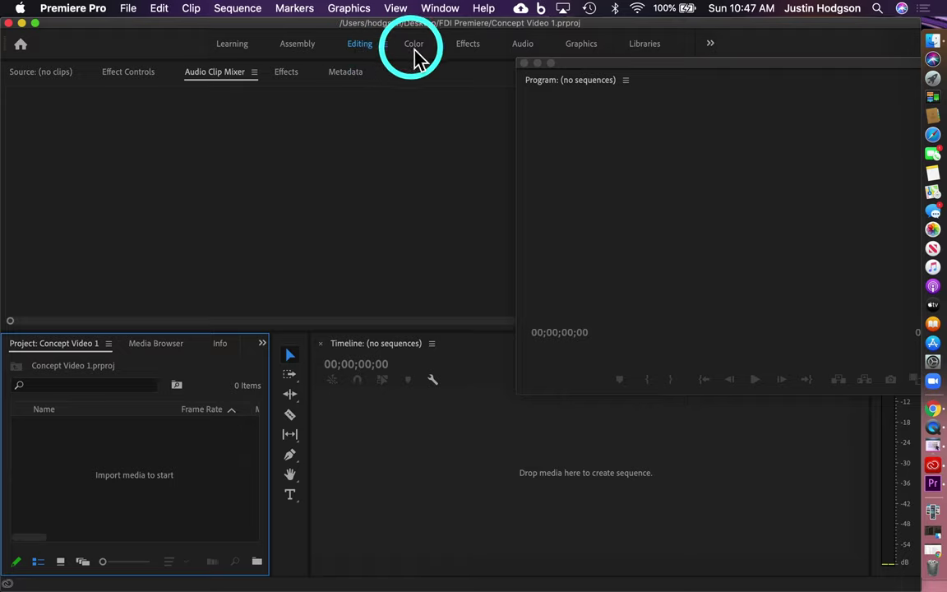
{"action": "left_click", "coordinate": [468, 45]}
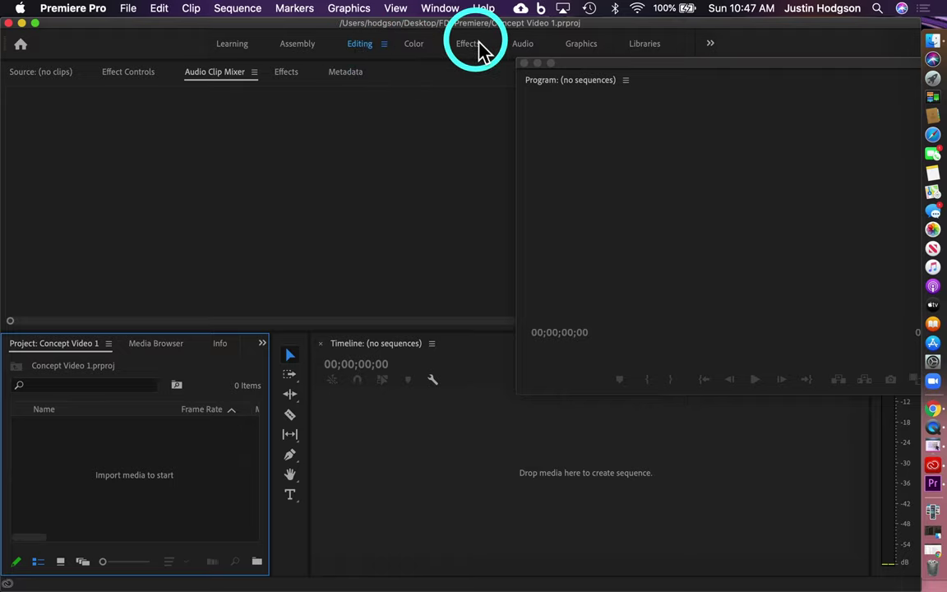
{"action": "left_click", "coordinate": [298, 45]}
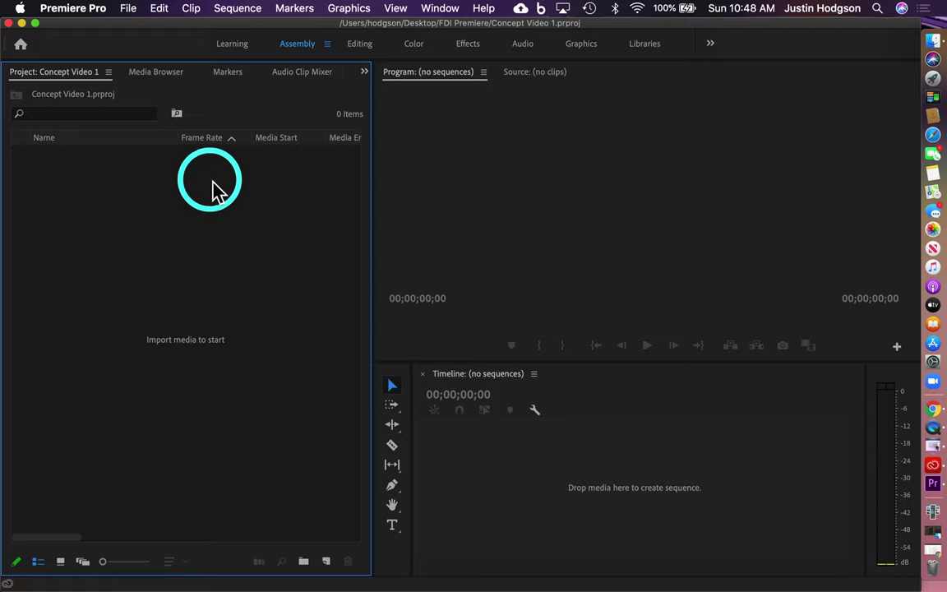
{"action": "left_click", "coordinate": [528, 166]}
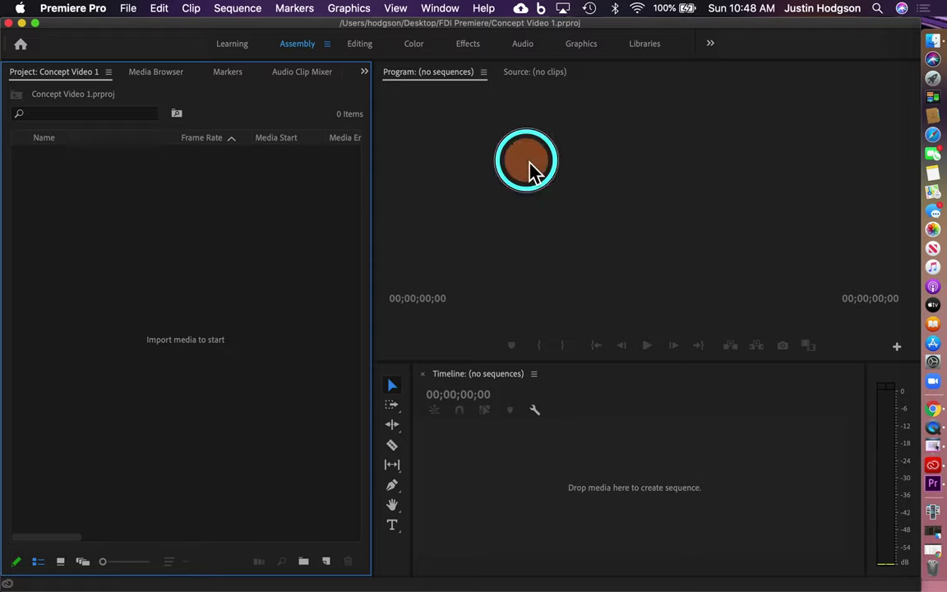
{"action": "left_click", "coordinate": [637, 461]}
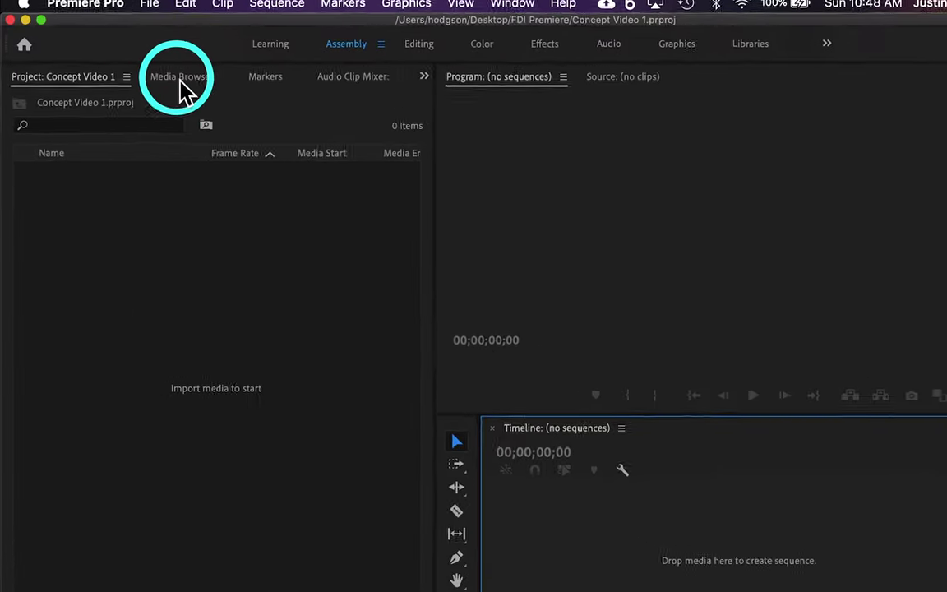
Step: Close the Media Browser, Markers, Audio Clip Mixer and Libraries panels grouped with the Project panel
{"action": "left_click", "coordinate": [193, 81]}
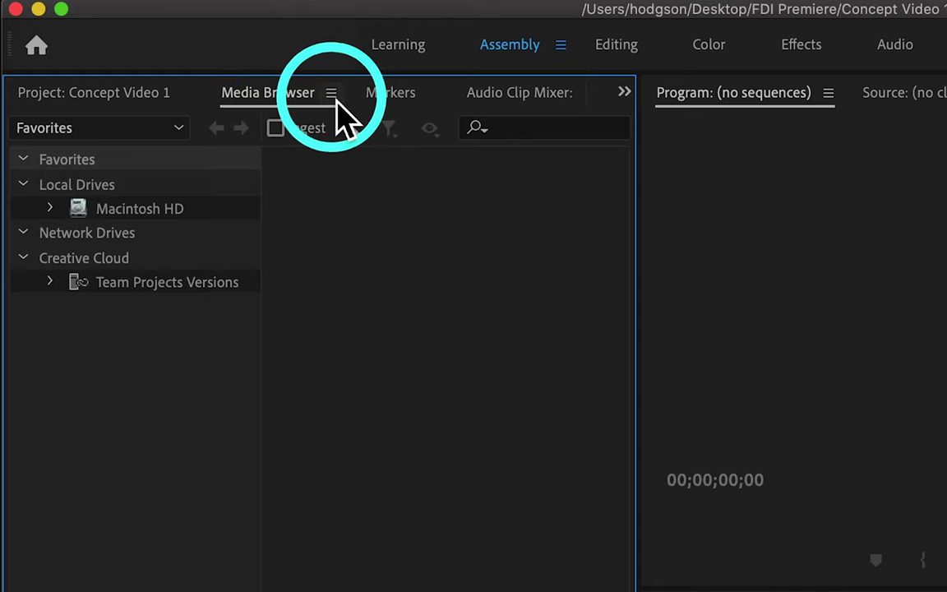
{"action": "left_click", "coordinate": [336, 100]}
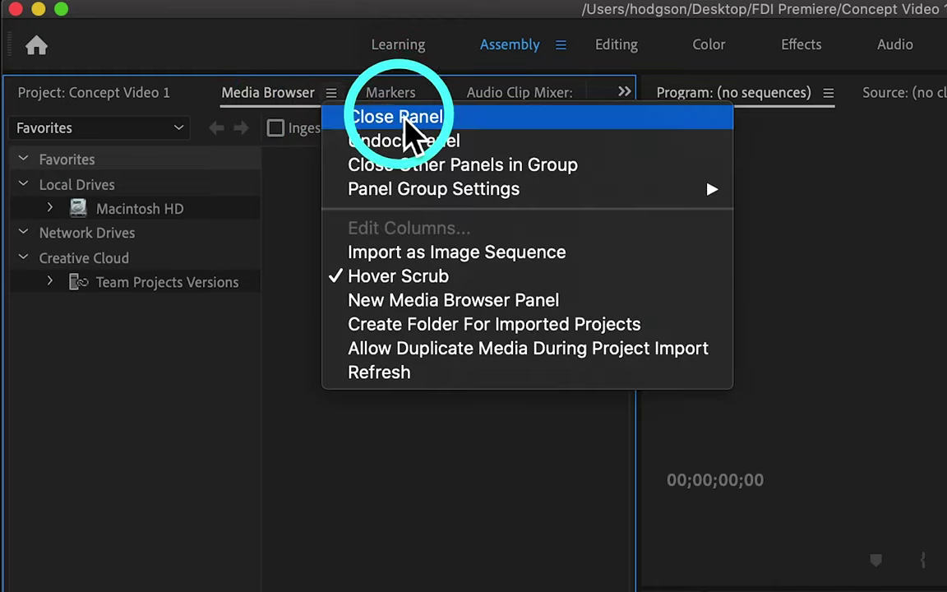
{"action": "left_click", "coordinate": [404, 121]}
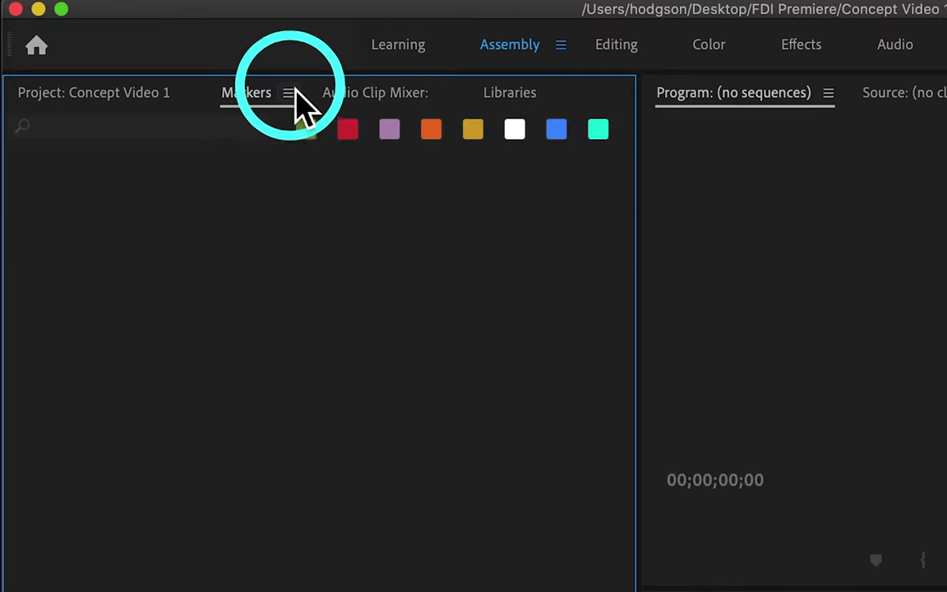
{"action": "left_click", "coordinate": [296, 92]}
{"action": "left_click", "coordinate": [374, 115]}
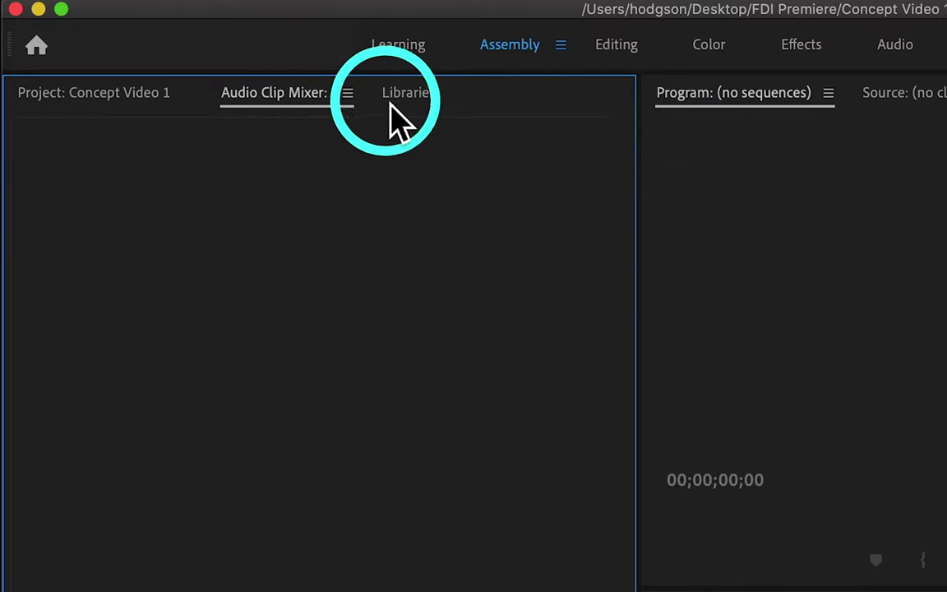
{"action": "left_click", "coordinate": [349, 97]}
{"action": "left_click", "coordinate": [393, 123]}
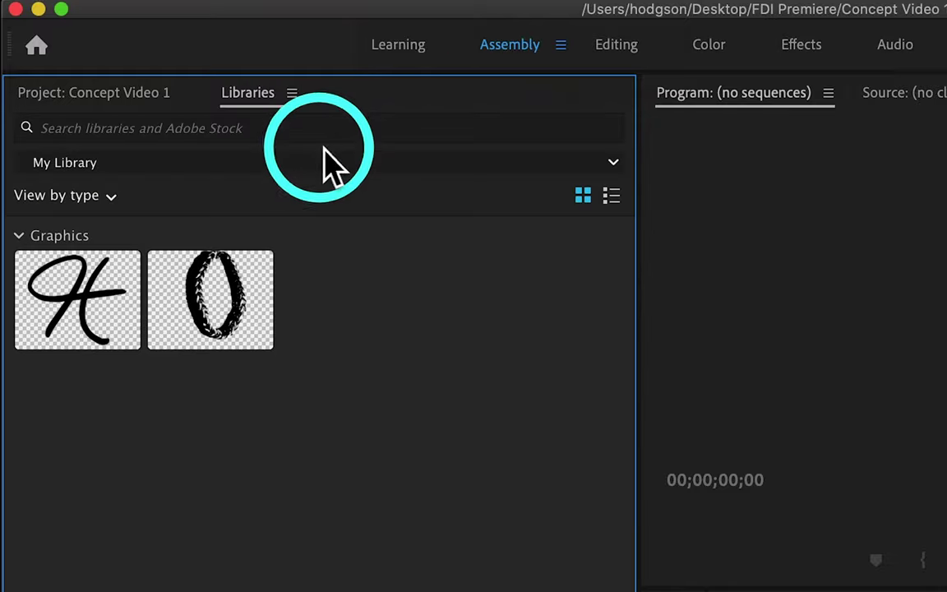
{"action": "left_click", "coordinate": [294, 96]}
{"action": "left_click", "coordinate": [362, 120]}
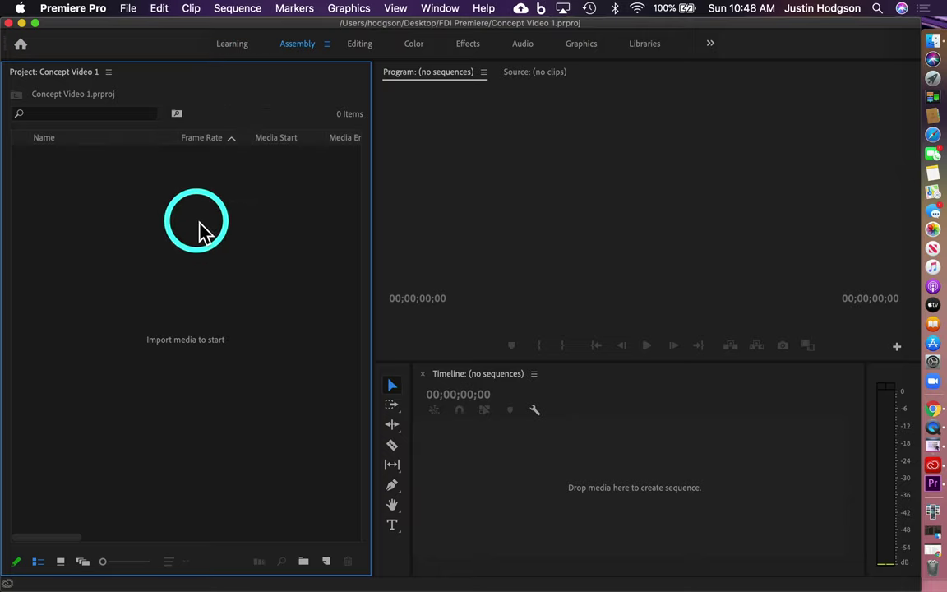
Step: Redock the Project panel beside the Program monitor so both sit above a timeline spanning the workspace
{"action": "left_click_drag", "start_coordinate": [165, 80], "coordinate": [392, 160]}
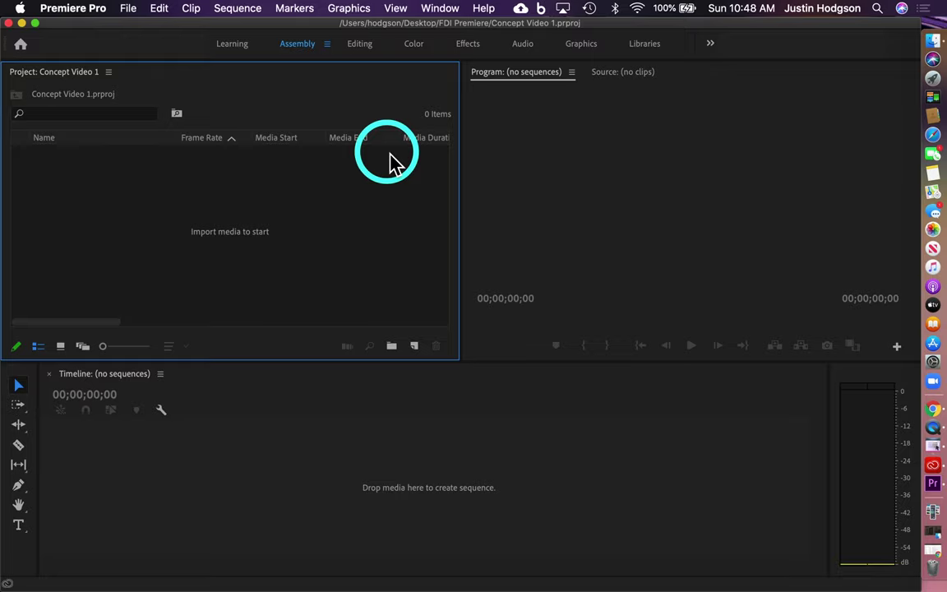
{"action": "left_click_drag", "start_coordinate": [325, 74], "coordinate": [485, 185]}
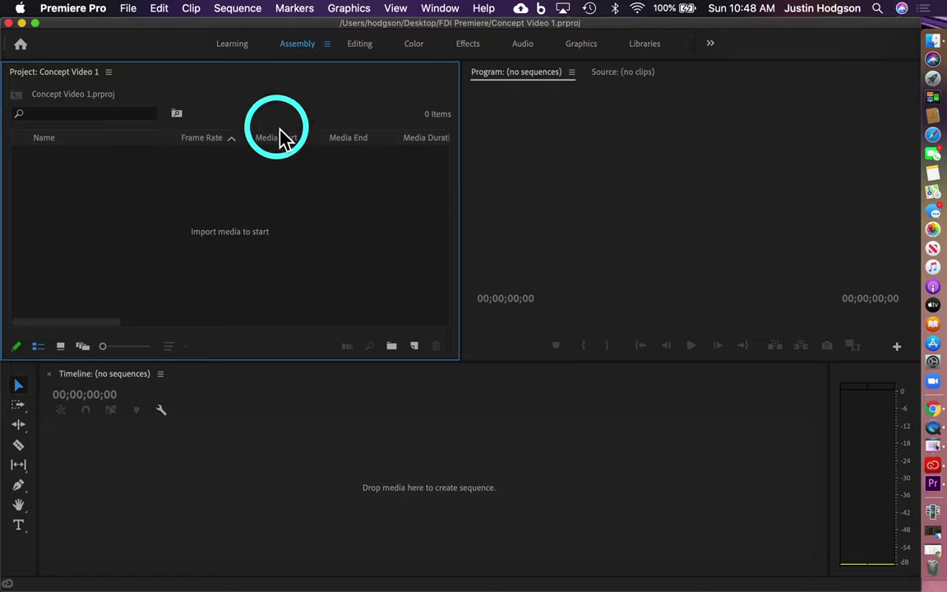
{"action": "left_click", "coordinate": [248, 88]}
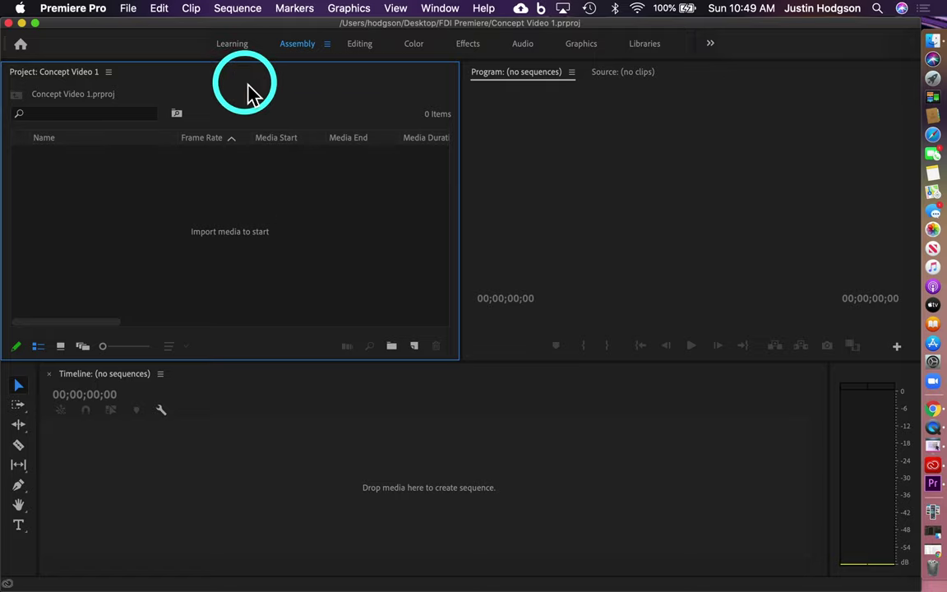
Step: Add the Effect Controls and Effects panels to the Project panel's group
{"action": "left_click", "coordinate": [440, 8]}
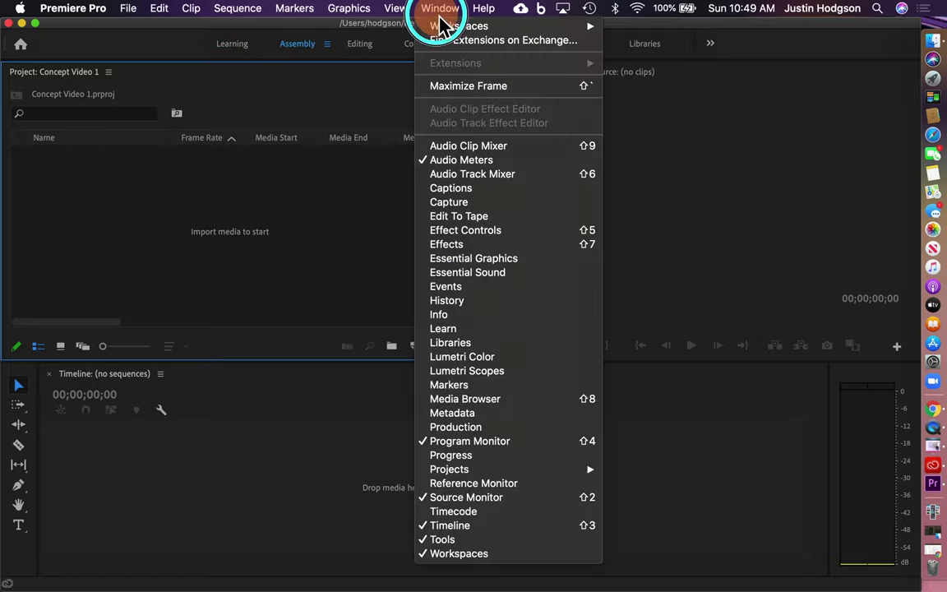
{"action": "left_click", "coordinate": [475, 231]}
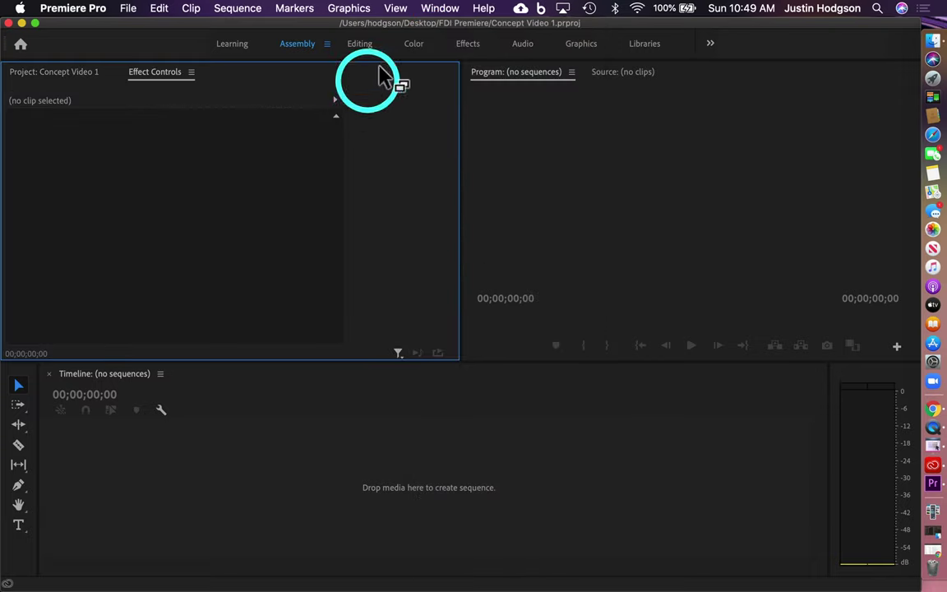
{"action": "left_click", "coordinate": [438, 9]}
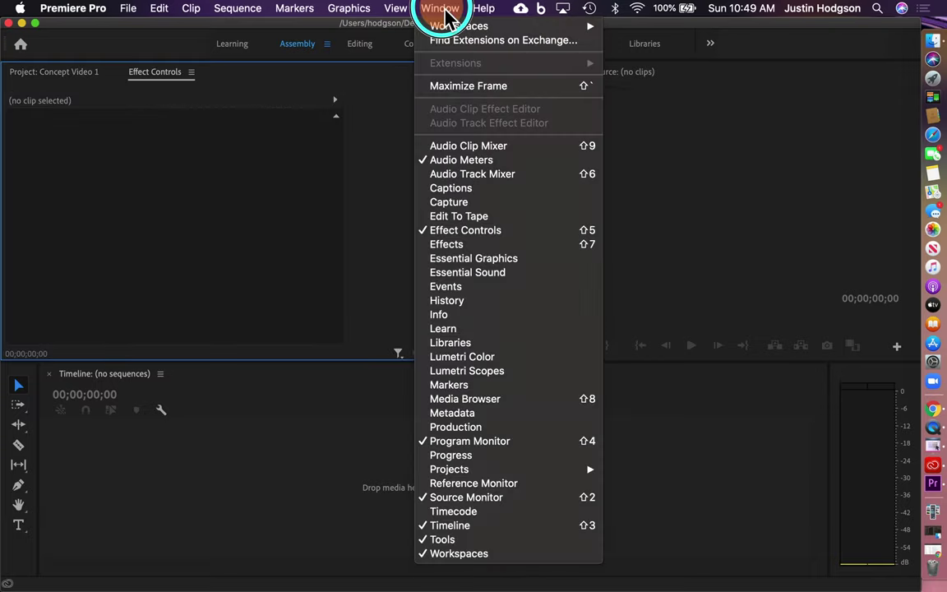
{"action": "left_click", "coordinate": [465, 245]}
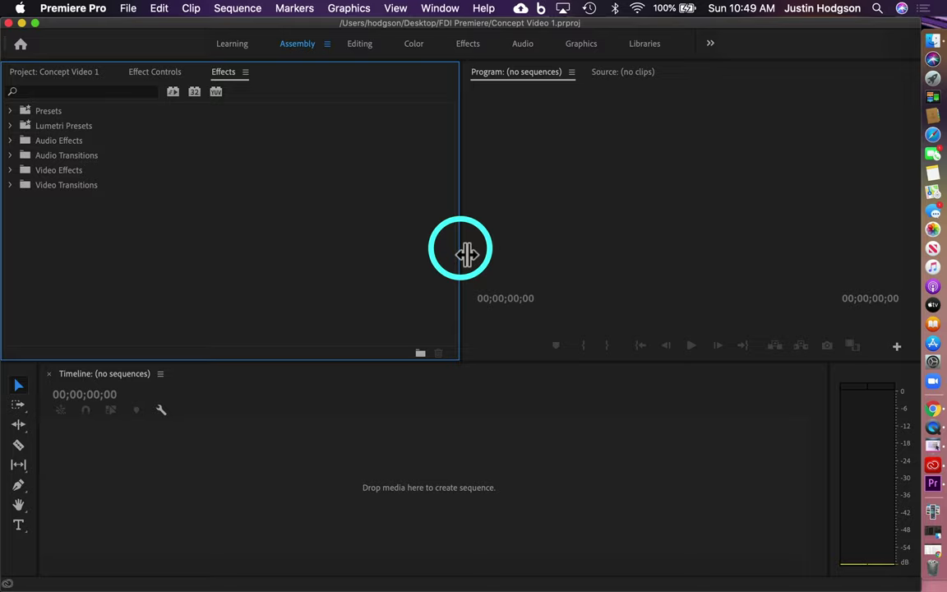
Step: Narrow the Project panel group to enlarge the Program monitor, and shrink the audio meters to widen the timeline
{"action": "left_click_drag", "start_coordinate": [465, 253], "coordinate": [341, 260]}
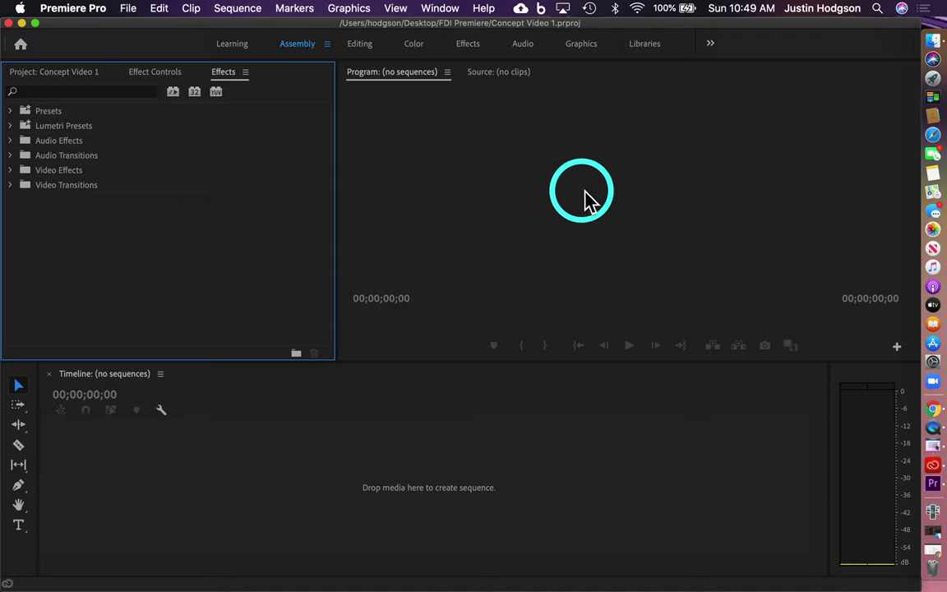
{"action": "left_click", "coordinate": [740, 443]}
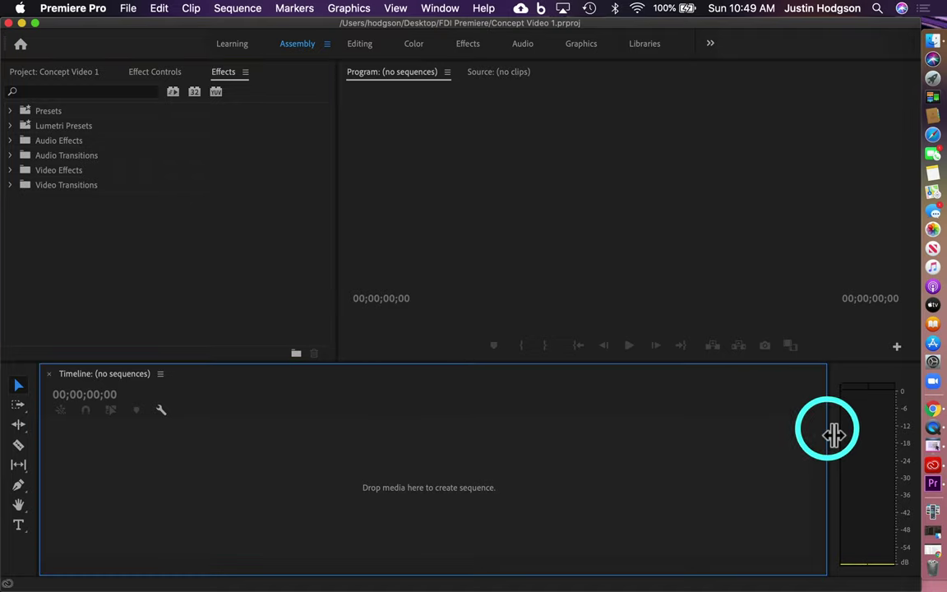
{"action": "left_click_drag", "start_coordinate": [832, 435], "coordinate": [876, 436]}
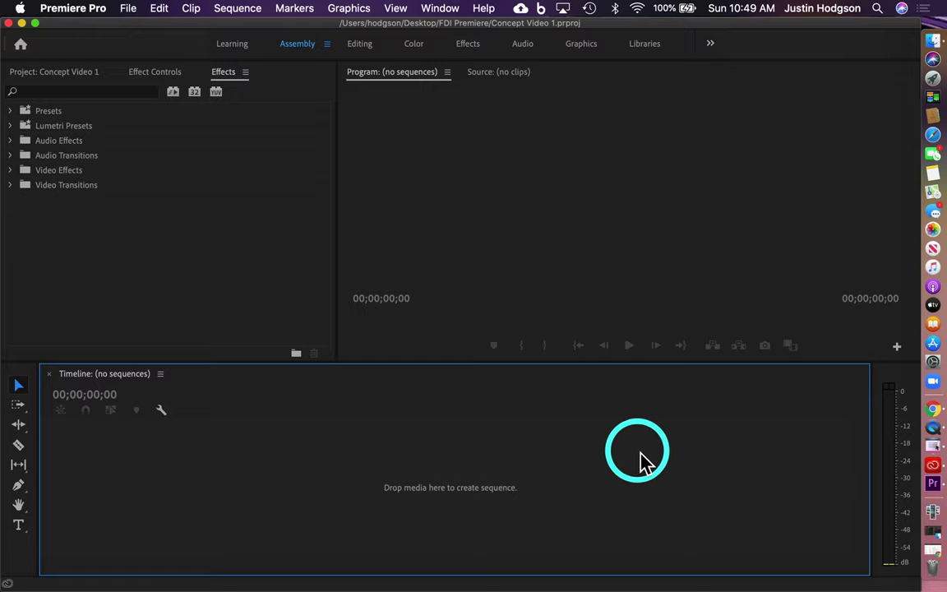
Step: Save the current panel layout as a new workspace named FDI Workspace
{"action": "left_click", "coordinate": [444, 9]}
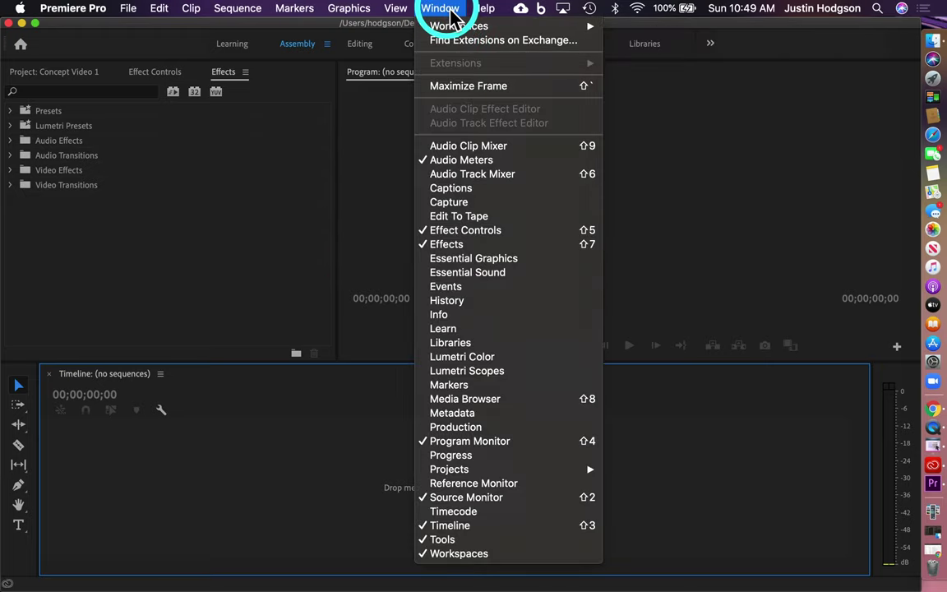
{"action": "mouse_move", "coordinate": [452, 28]}
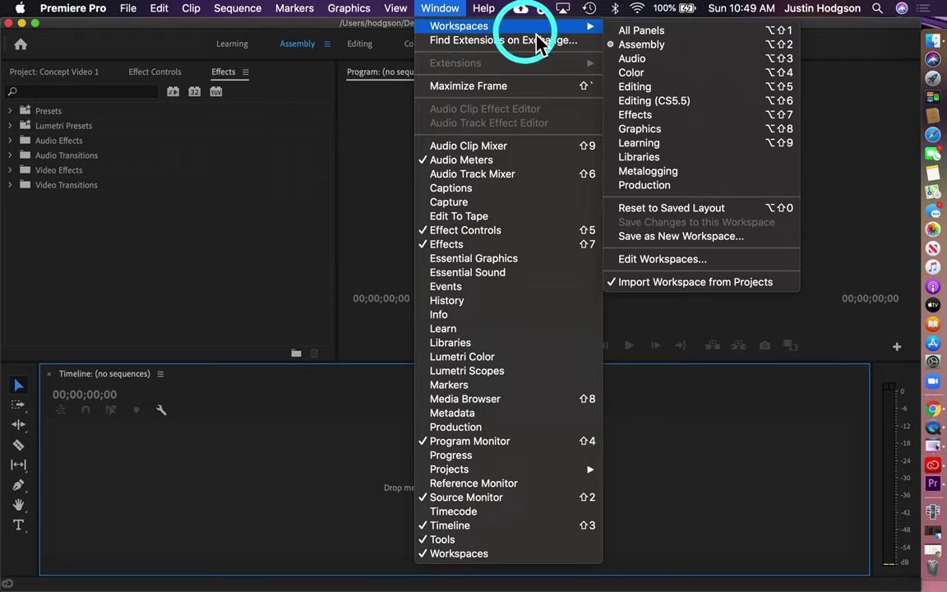
{"action": "left_click", "coordinate": [699, 238]}
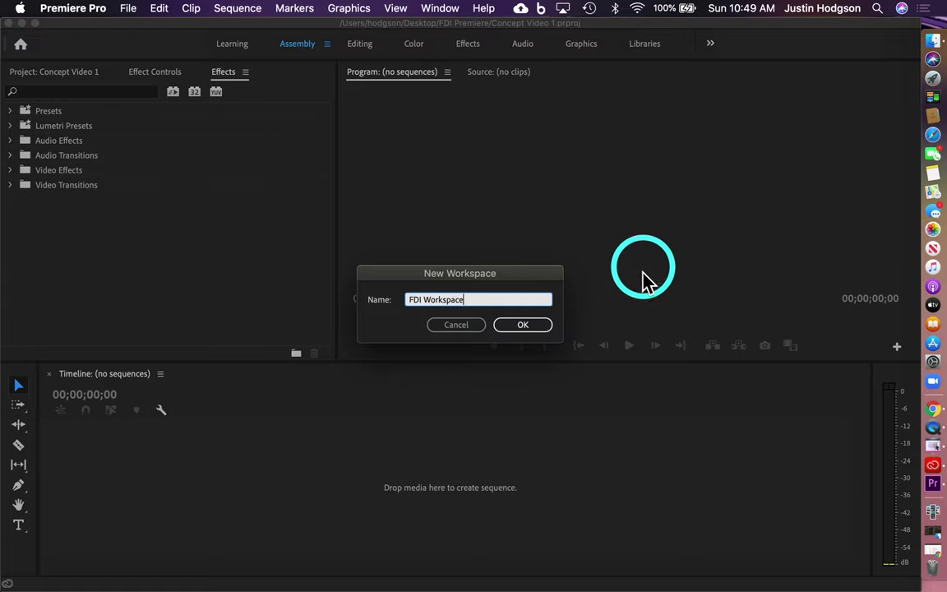
{"action": "left_click", "coordinate": [524, 331]}
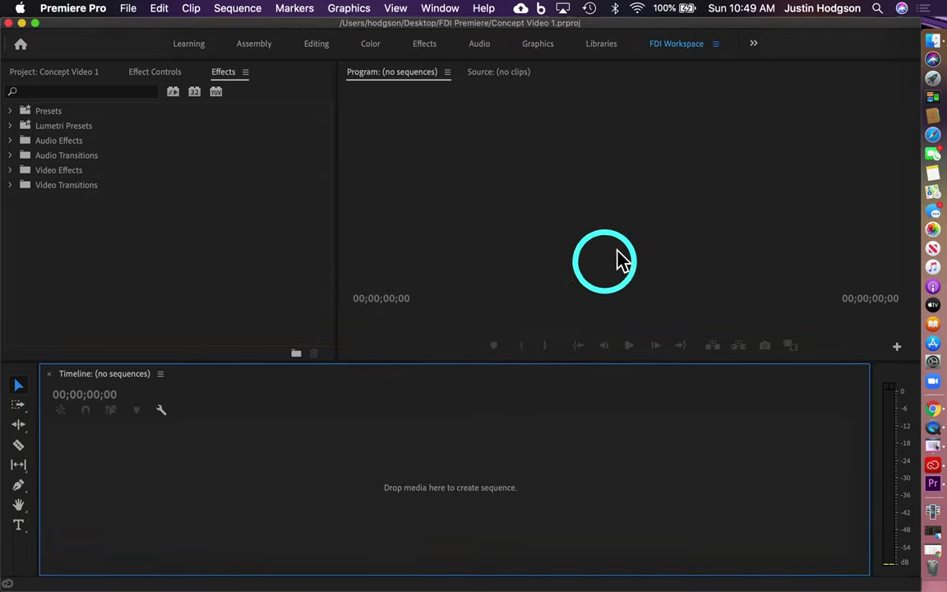
Step: Close the Program monitor and undock the Effects panel into a floating window moved over the workspace
{"action": "left_click_drag", "start_coordinate": [680, 61], "coordinate": [600, 212]}
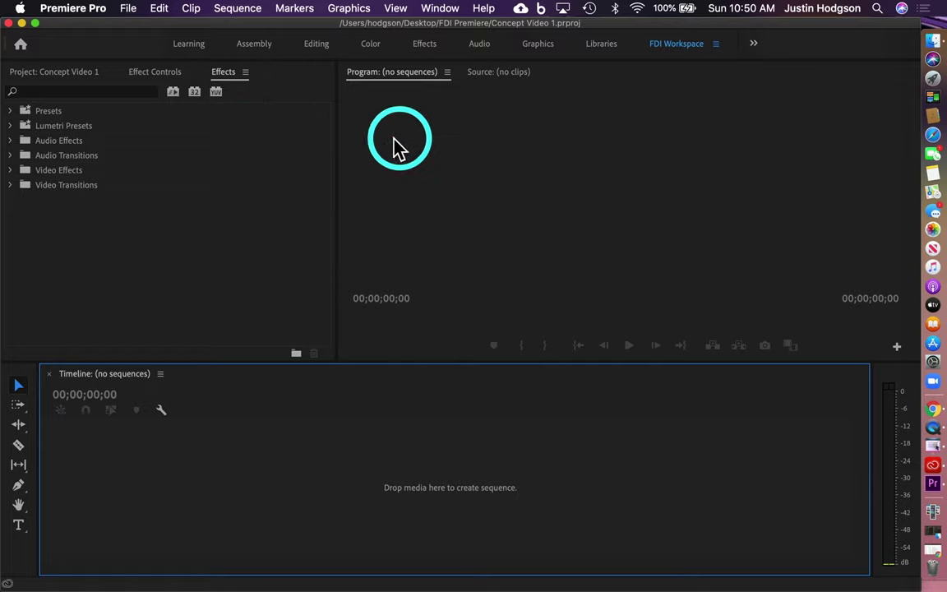
{"action": "left_click", "coordinate": [447, 73]}
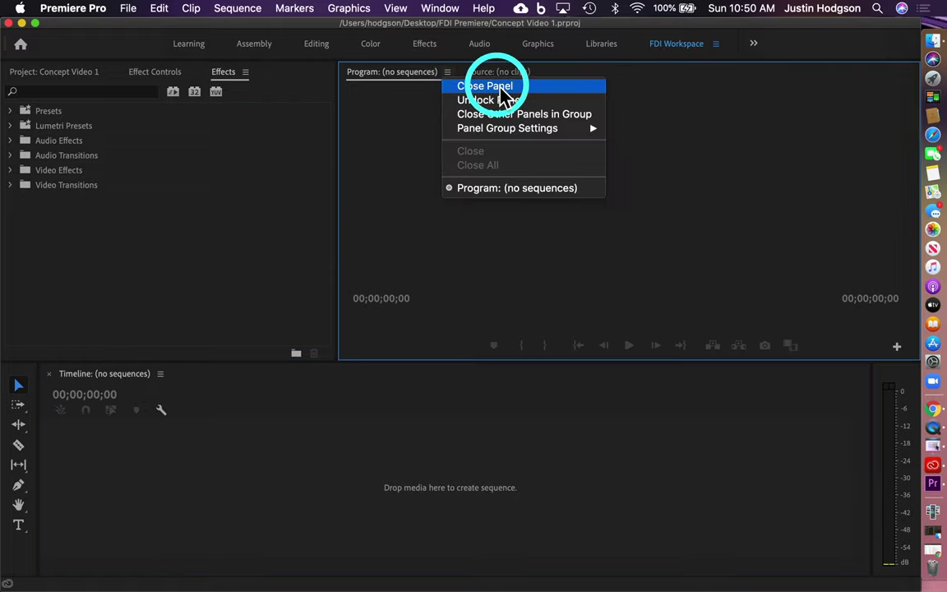
{"action": "left_click", "coordinate": [487, 86]}
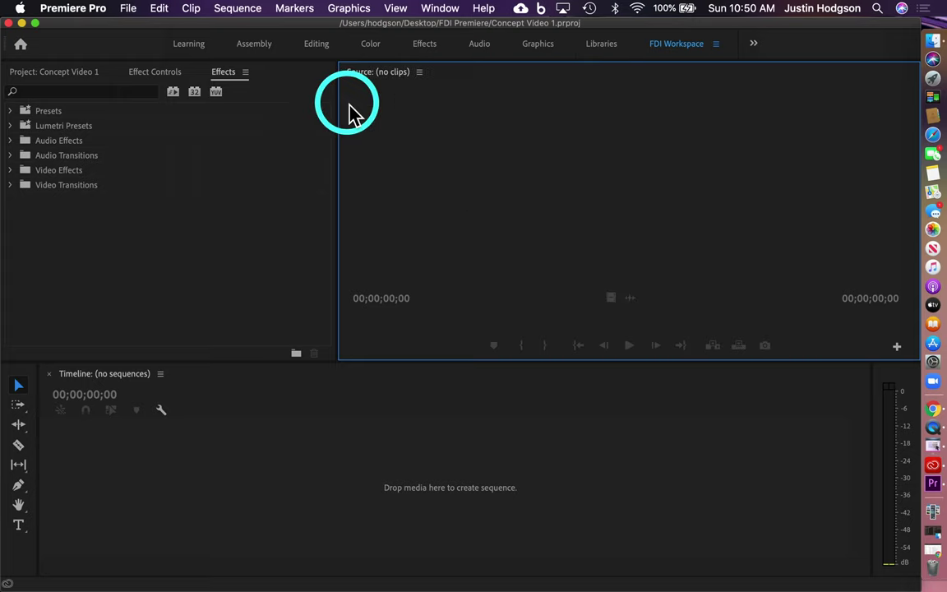
{"action": "left_click", "coordinate": [247, 74]}
{"action": "left_click", "coordinate": [245, 97]}
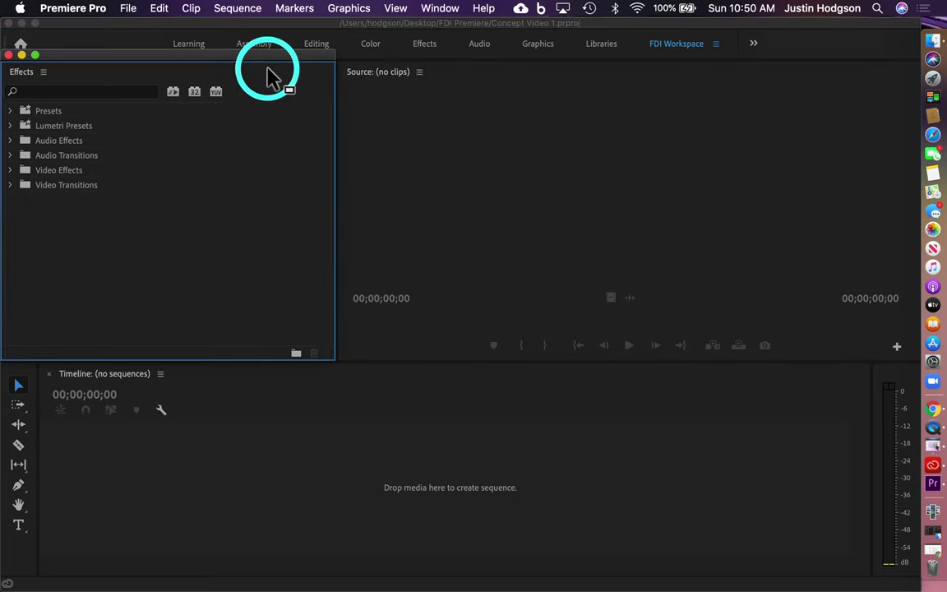
{"action": "left_click_drag", "start_coordinate": [260, 56], "coordinate": [356, 139]}
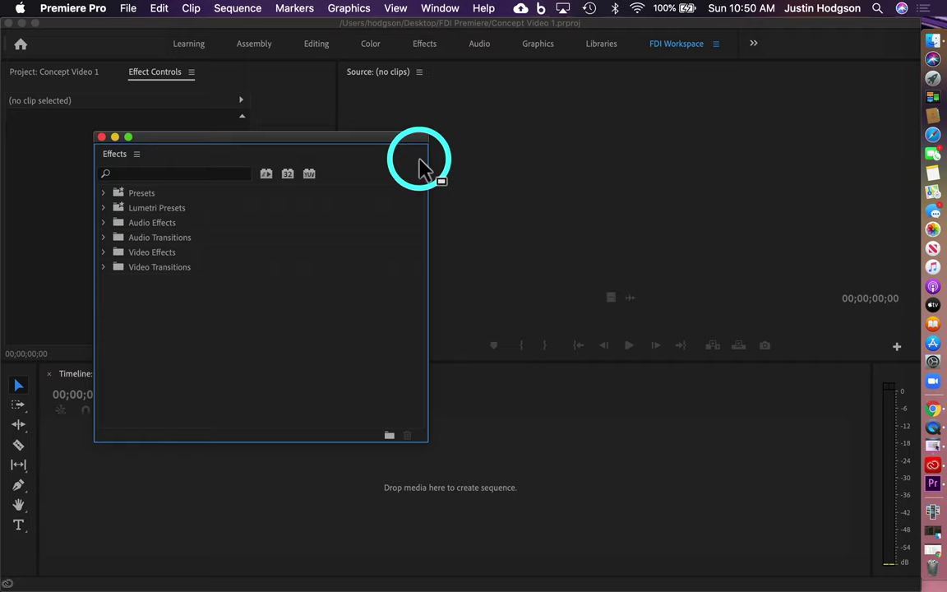
Step: Reset FDI Workspace to its saved layout
{"action": "left_click", "coordinate": [440, 10]}
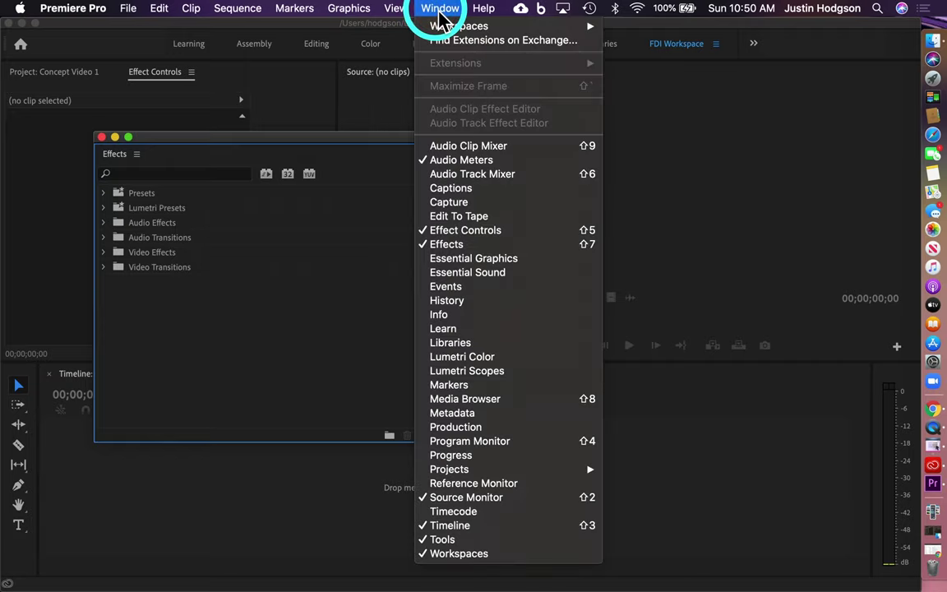
{"action": "mouse_move", "coordinate": [435, 25]}
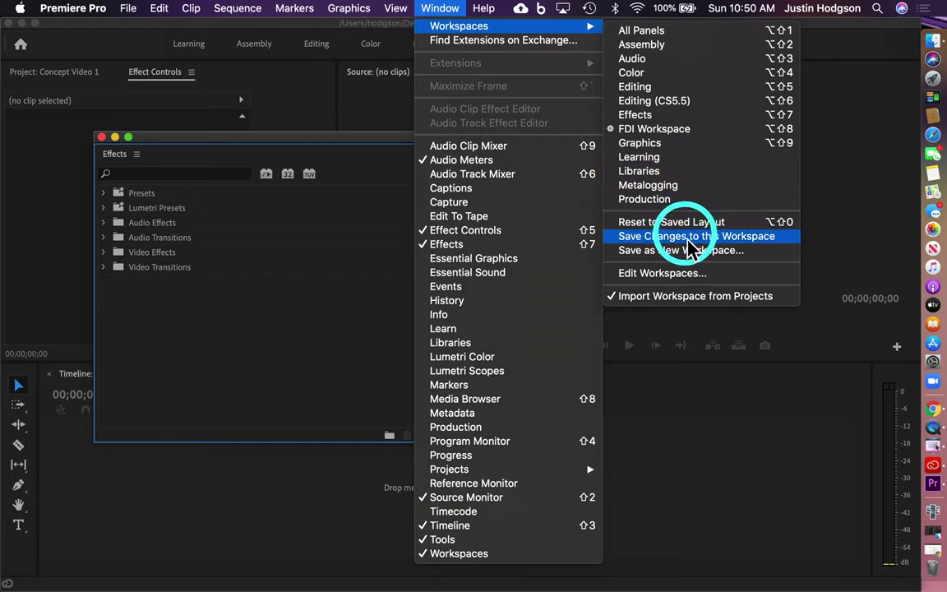
{"action": "left_click", "coordinate": [678, 230]}
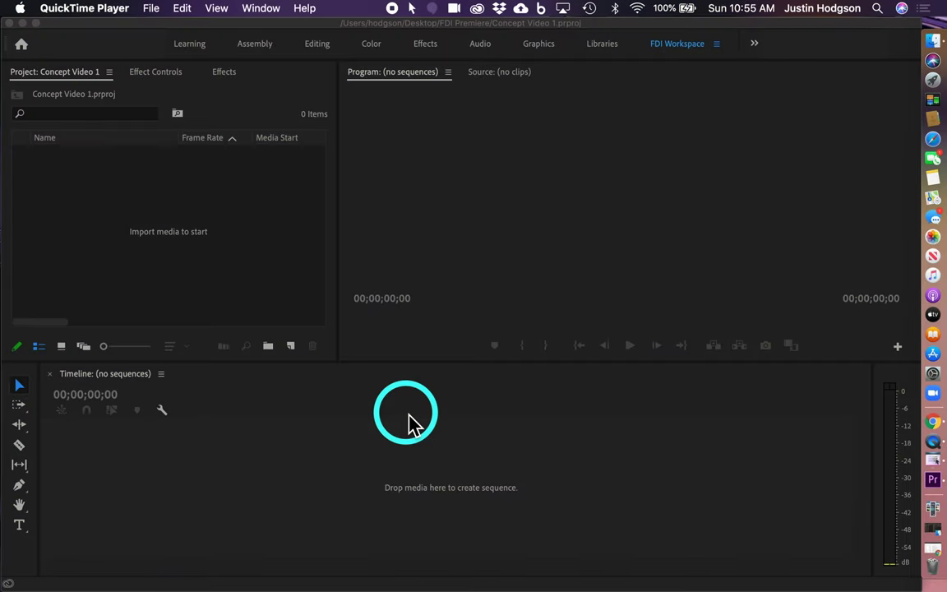
Step: Start a media import into the Project panel and browse to the FDI Premiere folder on the Desktop
{"action": "left_click", "coordinate": [86, 90]}
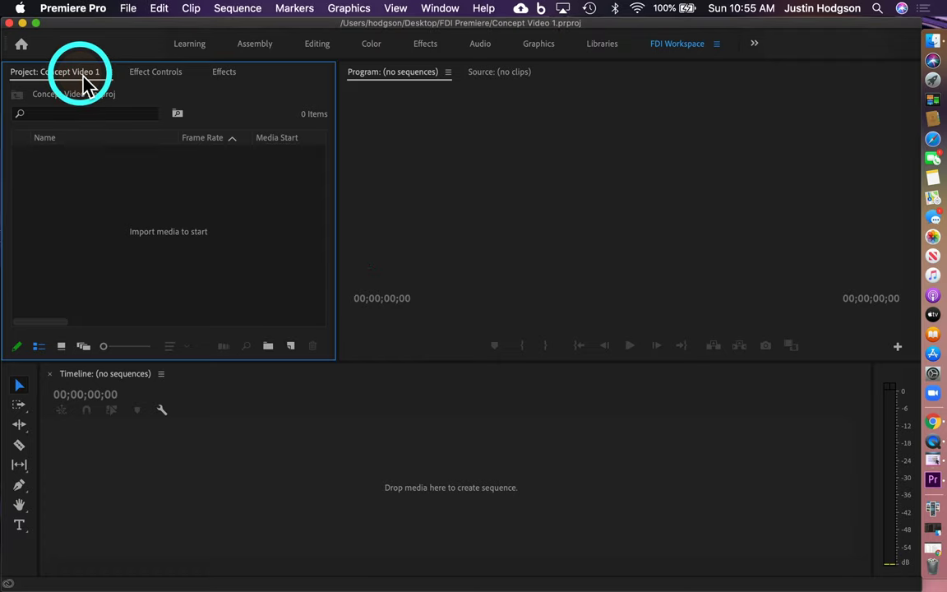
{"action": "left_click", "coordinate": [128, 10]}
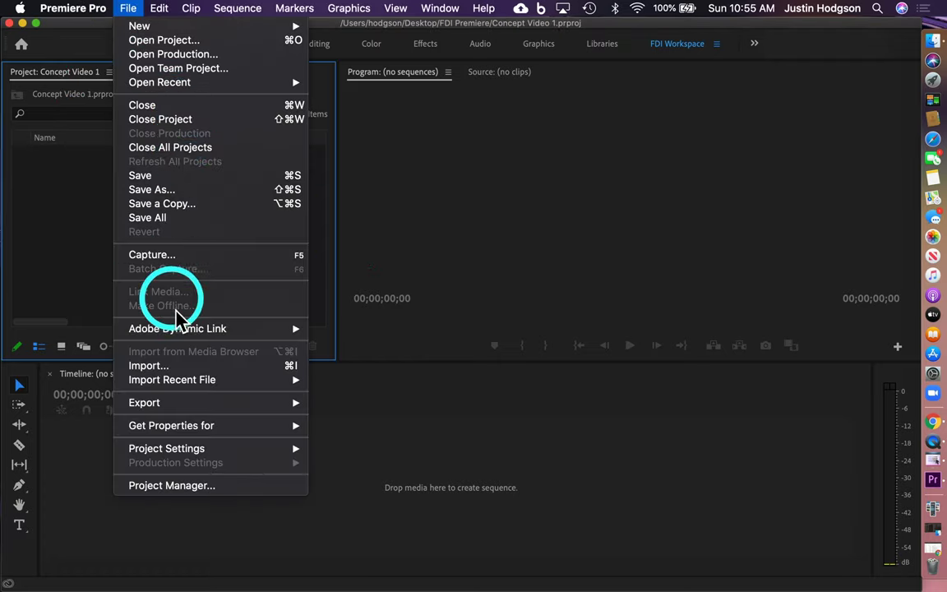
{"action": "left_click", "coordinate": [189, 367]}
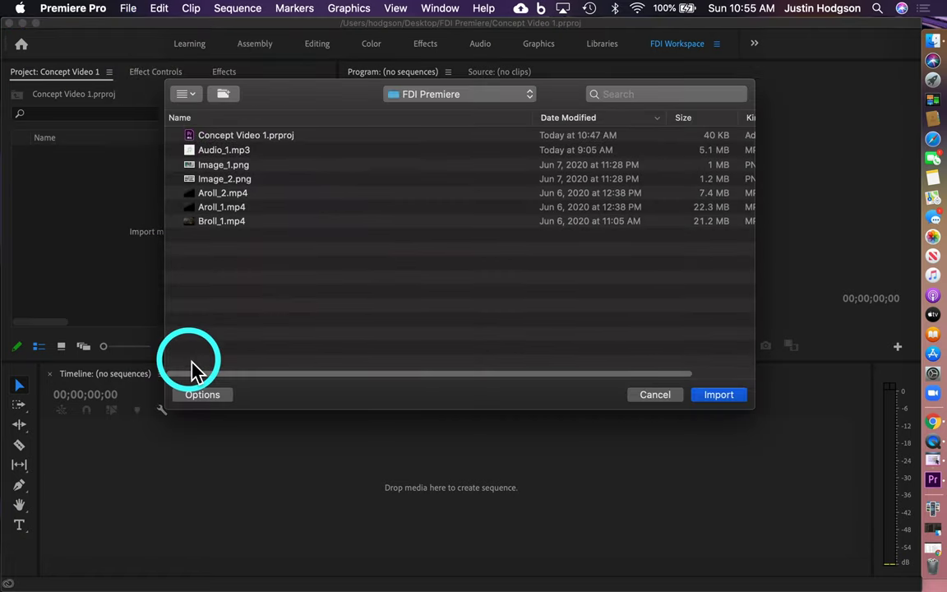
{"action": "left_click", "coordinate": [460, 95]}
{"action": "left_click", "coordinate": [427, 112]}
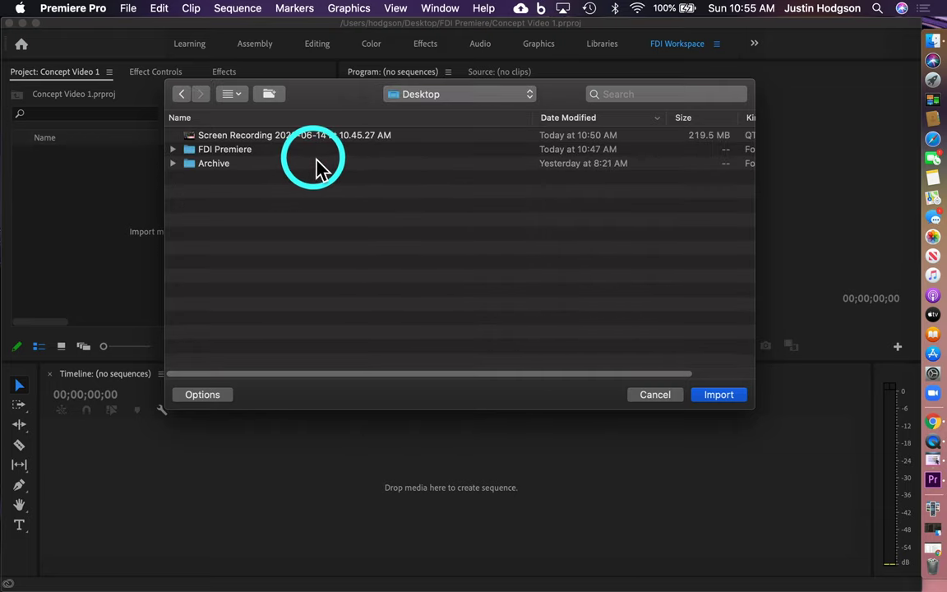
{"action": "double_click", "coordinate": [239, 153]}
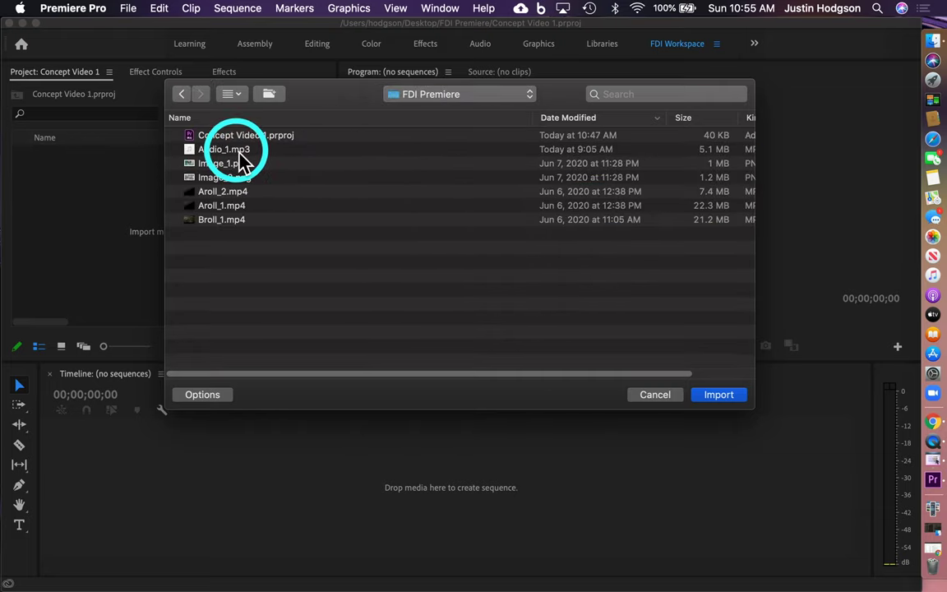
Step: Import Audio_1.mp3, Image_1.png, Image_2.png, Aroll_2.mp4, Aroll_1.mp4 and Broll_1.mp4 into the project together
{"action": "left_click", "coordinate": [238, 151]}
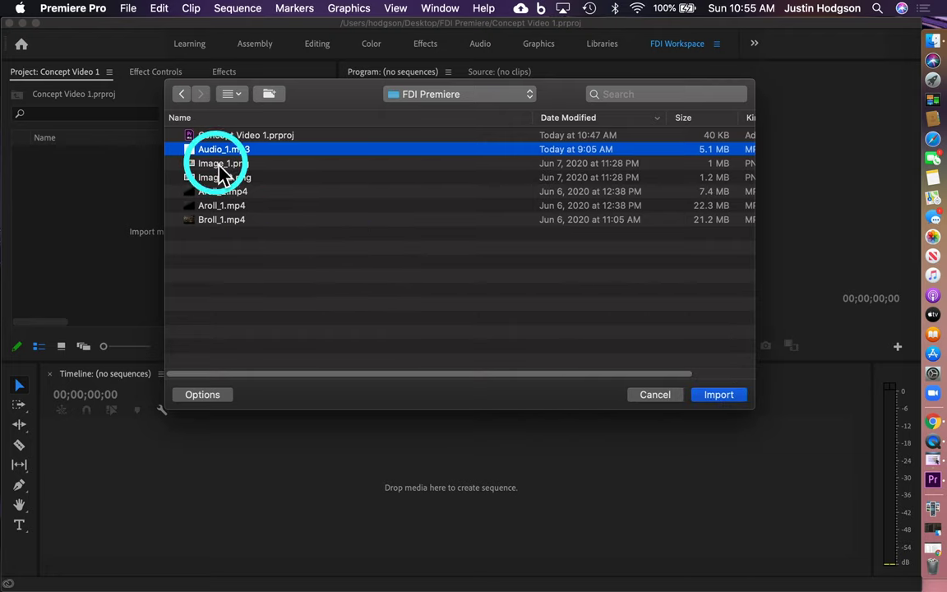
{"action": "left_click", "coordinate": [220, 163], "text": "super"}
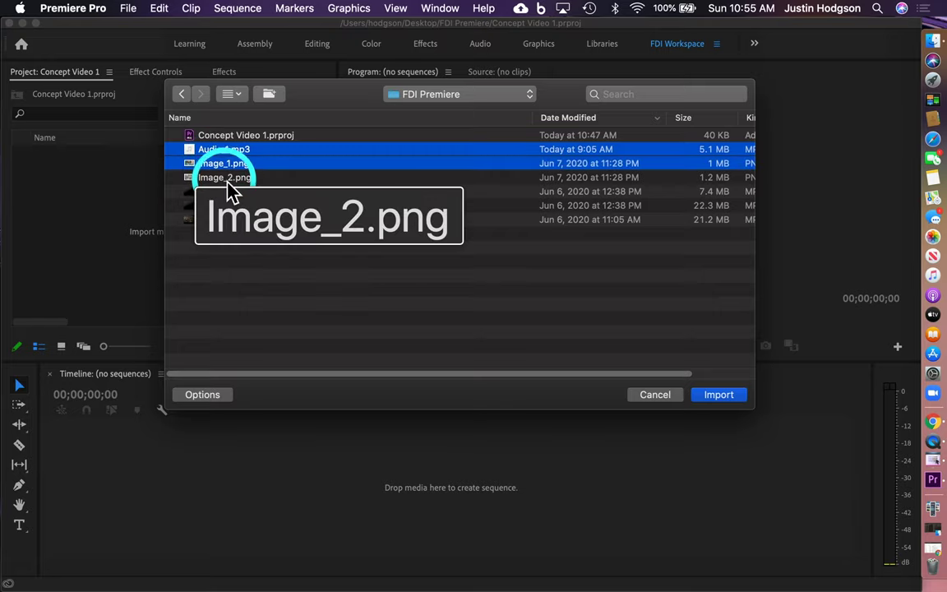
{"action": "left_click", "coordinate": [220, 177], "text": "super"}
{"action": "left_click", "coordinate": [224, 192], "text": "super"}
{"action": "left_click", "coordinate": [223, 205], "text": "super"}
{"action": "left_click", "coordinate": [223, 219], "text": "super"}
{"action": "left_click", "coordinate": [705, 401]}
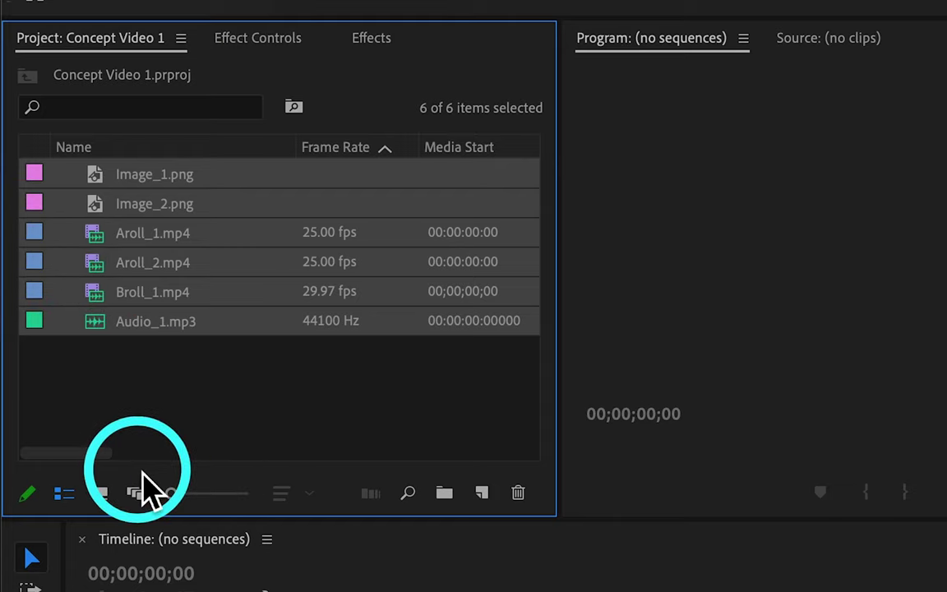
Step: Preview the imported media in Icon and Freeform views, and return the Project panel to List view
{"action": "left_click", "coordinate": [102, 493]}
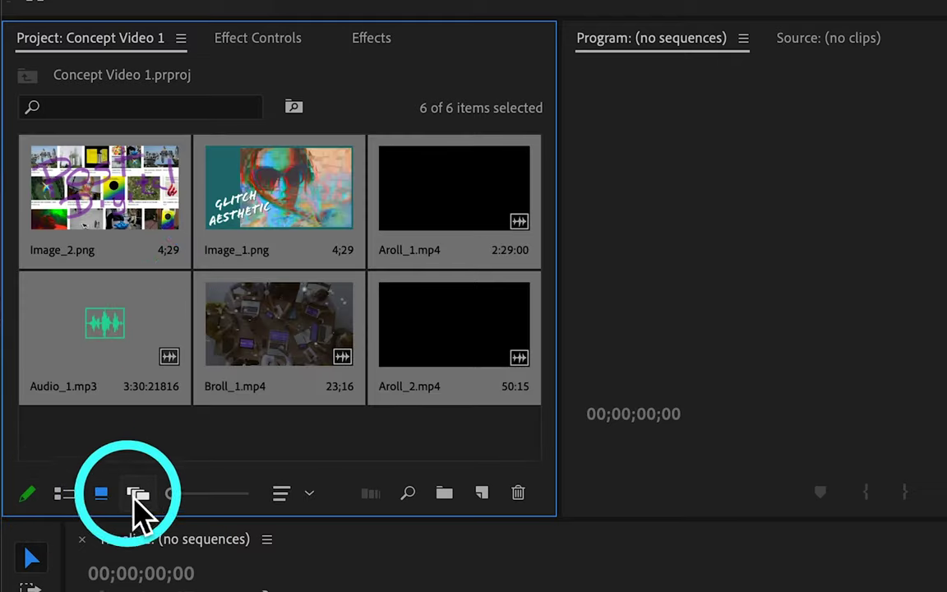
{"action": "left_click", "coordinate": [138, 493]}
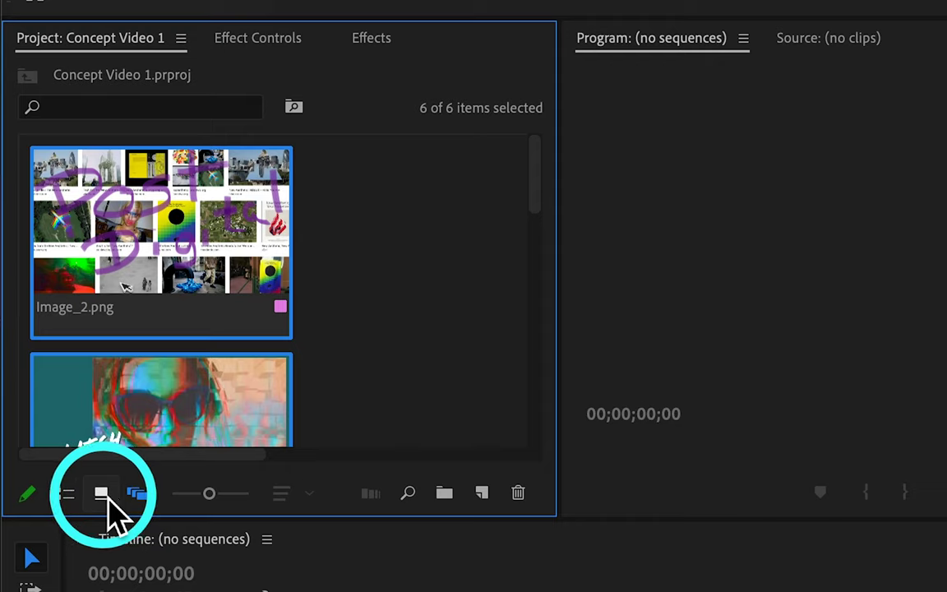
{"action": "left_click", "coordinate": [101, 493]}
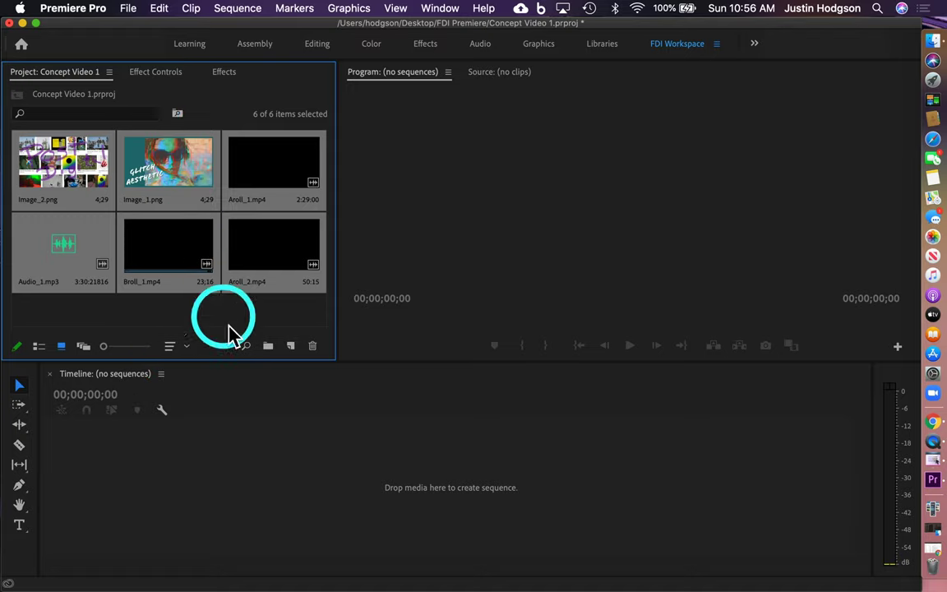
{"action": "left_click", "coordinate": [39, 346]}
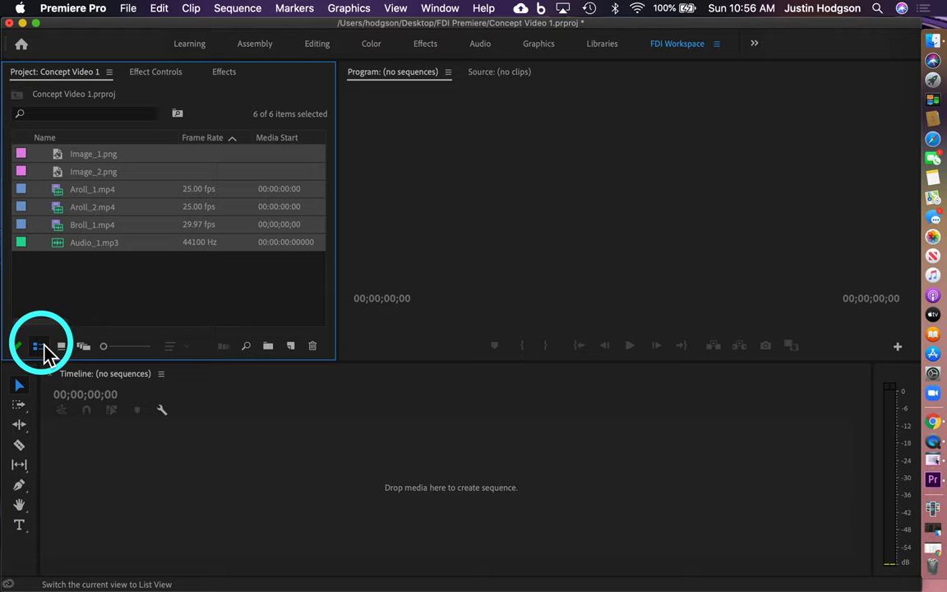
Step: Save the Concept Video 1 project with its imported media
{"action": "left_click", "coordinate": [127, 11]}
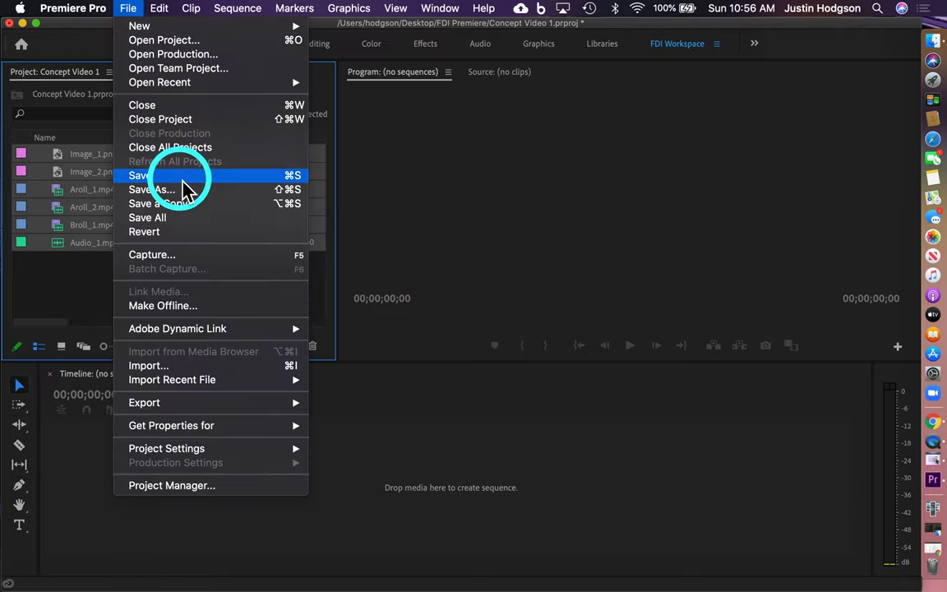
{"action": "left_click", "coordinate": [184, 178]}
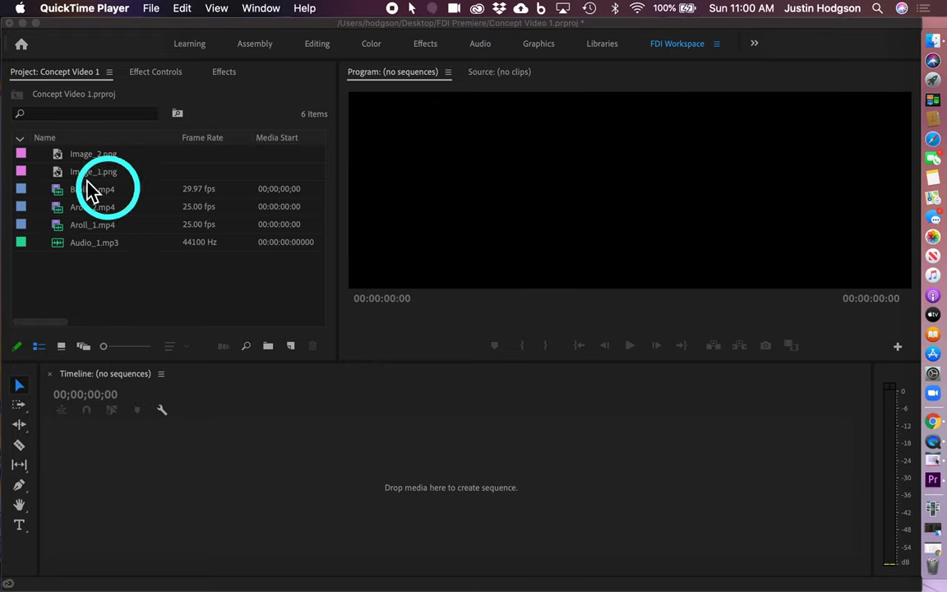
Step: Create a sequence from Aroll_1.mp4 by placing the clip from the Project panel in the empty Timeline
{"action": "left_click", "coordinate": [105, 90]}
{"action": "left_click", "coordinate": [99, 258]}
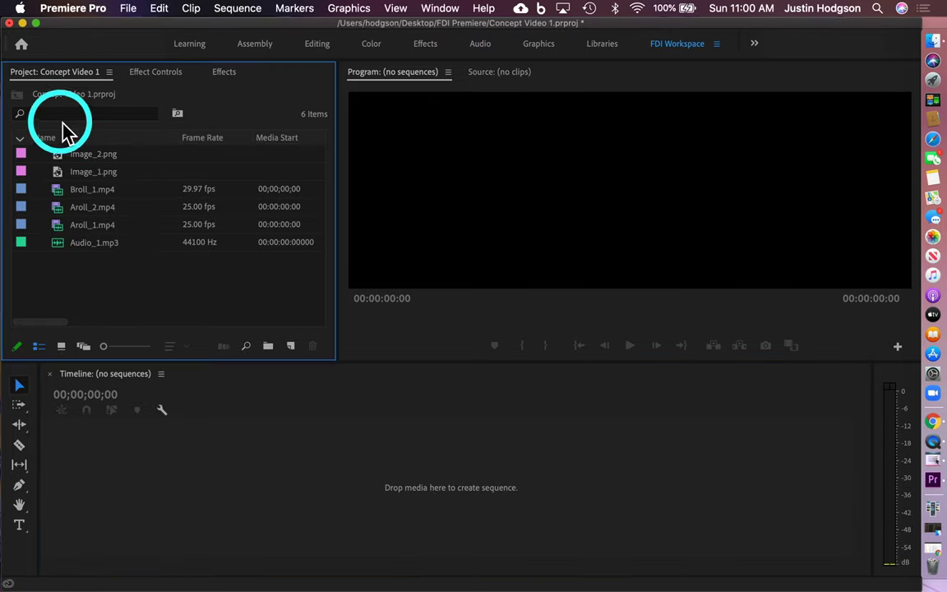
{"action": "left_click", "coordinate": [67, 225]}
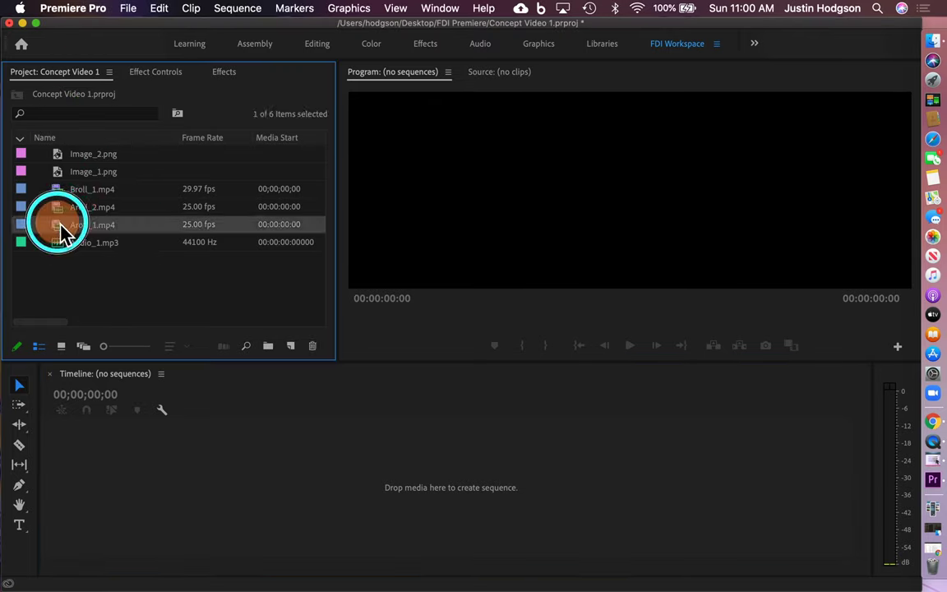
{"action": "left_click_drag", "start_coordinate": [59, 223], "coordinate": [171, 475]}
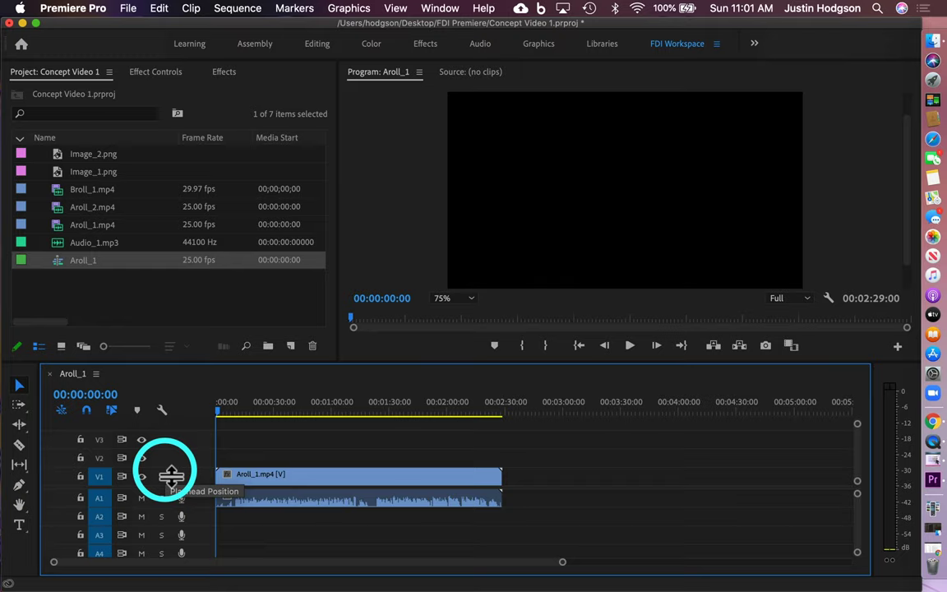
Step: Rename the new Aroll_1 sequence in the Project panel as Sequence1
{"action": "mouse_move", "coordinate": [97, 273]}
{"action": "left_mouse_down"}
{"action": "mouse_move", "coordinate": [87, 225]}
{"action": "mouse_move", "coordinate": [99, 292]}
{"action": "left_mouse_up"}
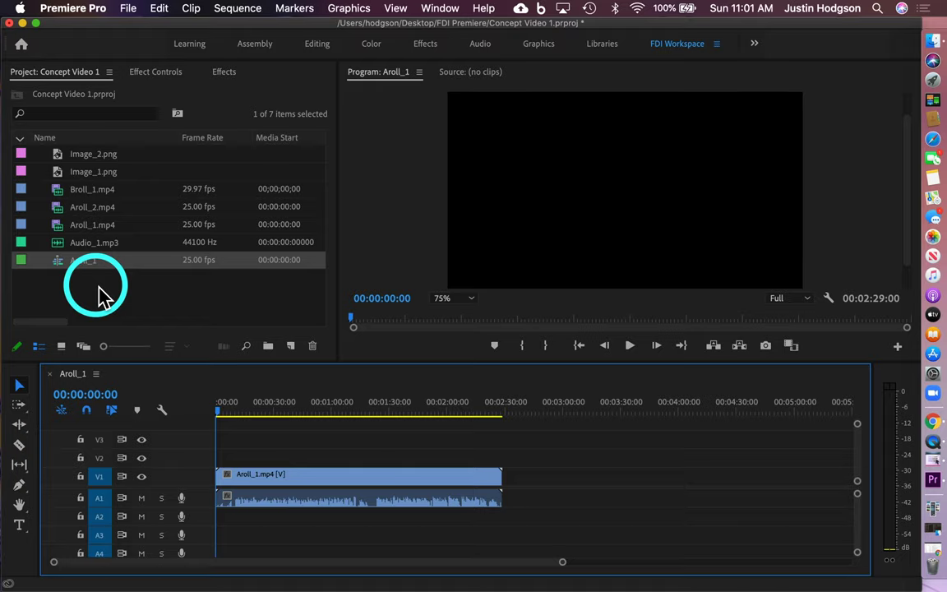
{"action": "left_click_drag", "start_coordinate": [97, 296], "coordinate": [76, 266]}
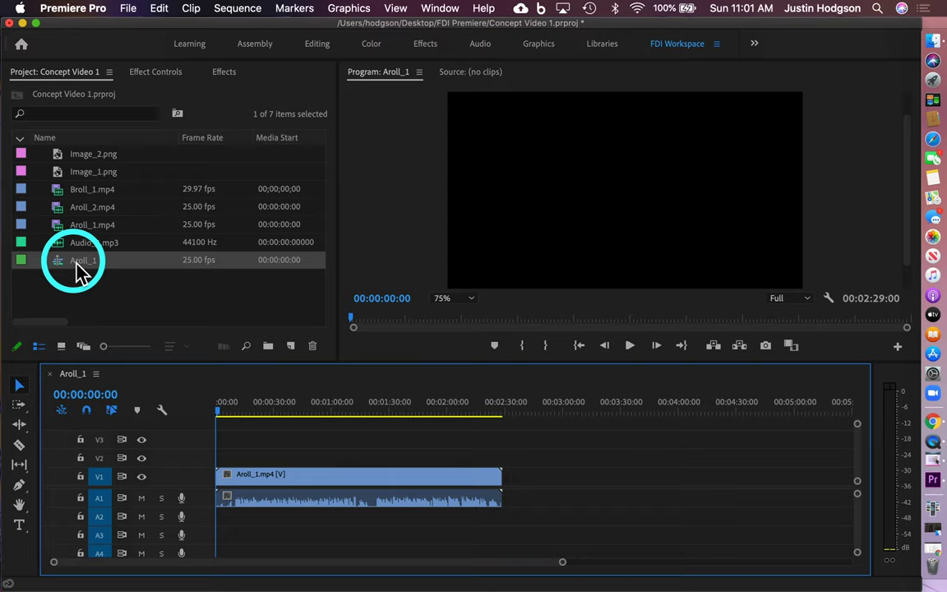
{"action": "right_click", "coordinate": [78, 272]}
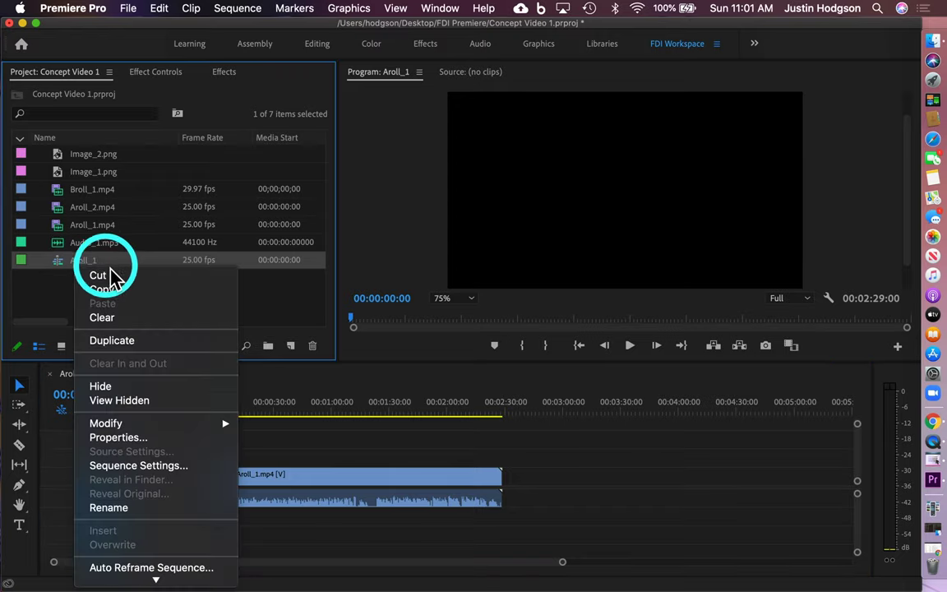
{"action": "left_click", "coordinate": [141, 511]}
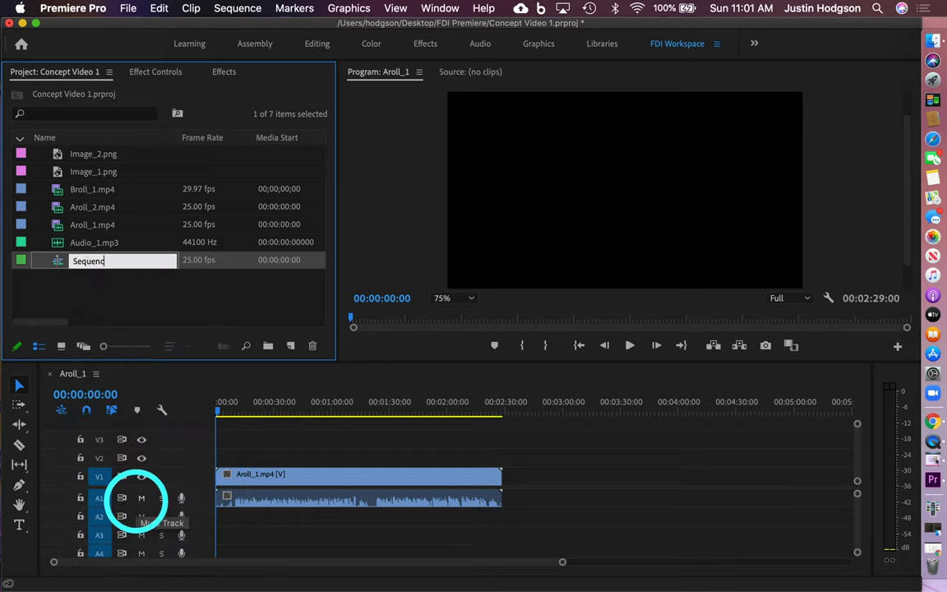
{"action": "type", "text": "Sequence1"}
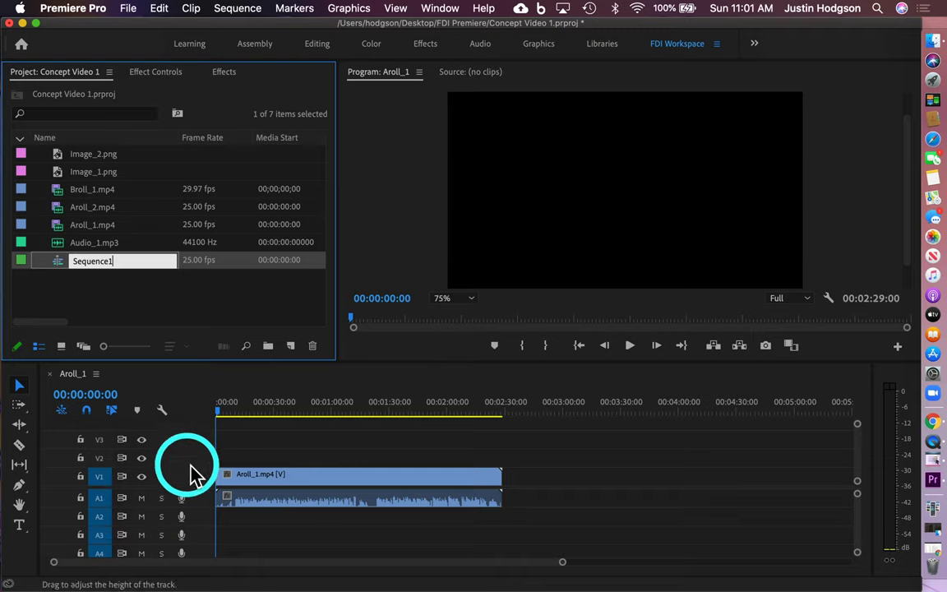
{"action": "left_click", "coordinate": [168, 308]}
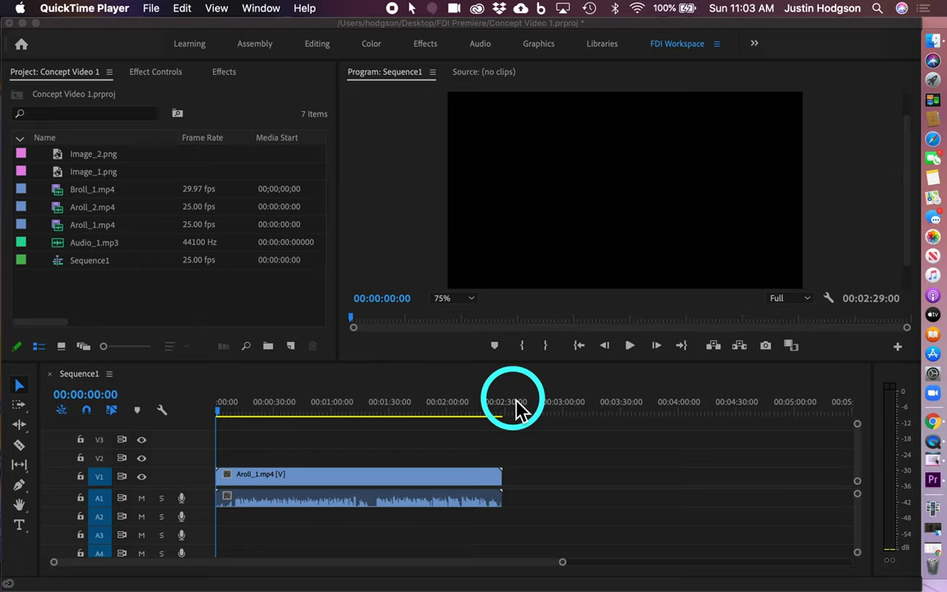
Step: Delete the full-length Aroll_1.mp4 clip, video and audio, from the Sequence1 timeline
{"action": "left_click", "coordinate": [394, 483]}
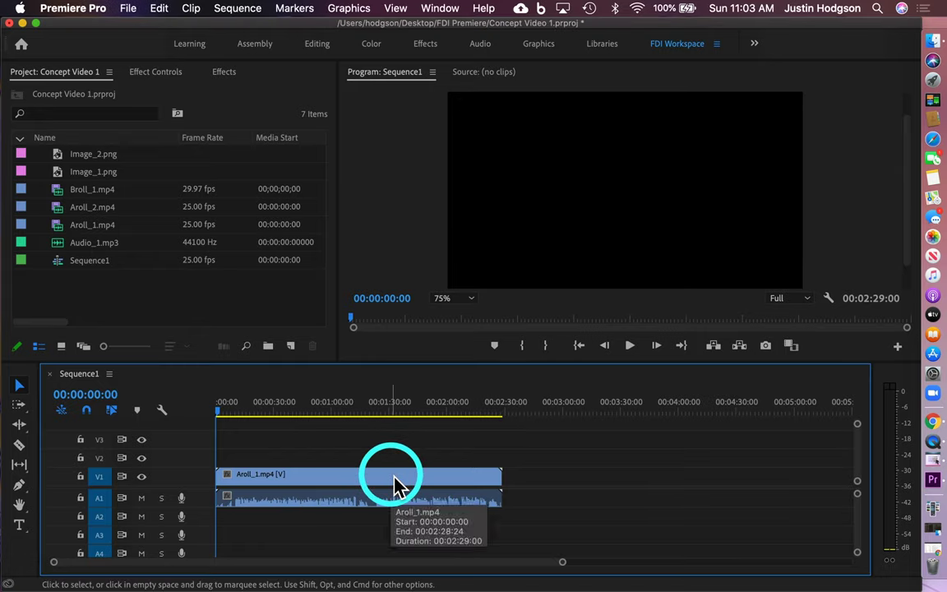
{"action": "left_click", "coordinate": [394, 483]}
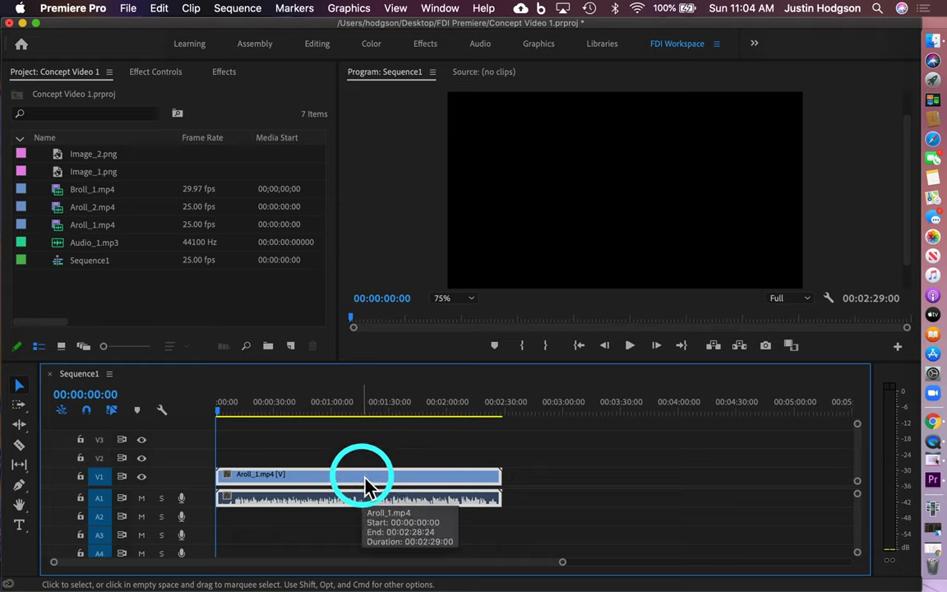
{"action": "key", "text": "Delete"}
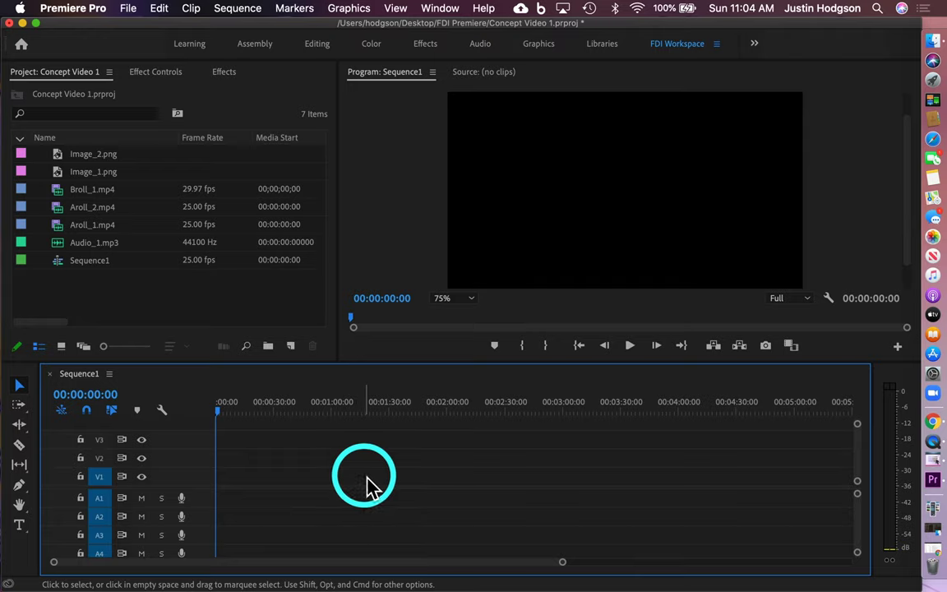
Step: Open Aroll_1.mp4 in the Source Monitor and play through its opening seconds
{"action": "left_click", "coordinate": [66, 229]}
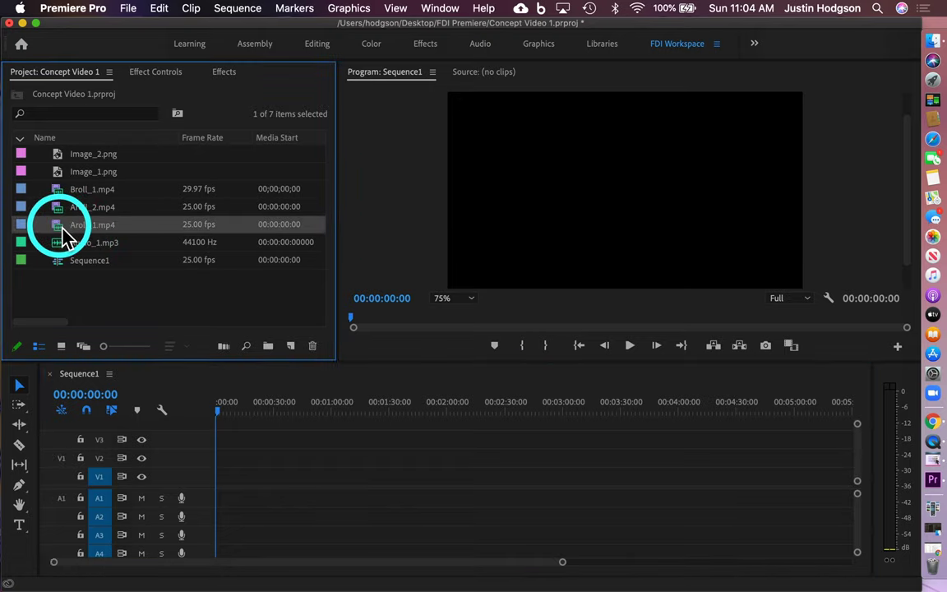
{"action": "left_click_drag", "start_coordinate": [66, 234], "coordinate": [64, 234]}
{"action": "double_click", "coordinate": [66, 233]}
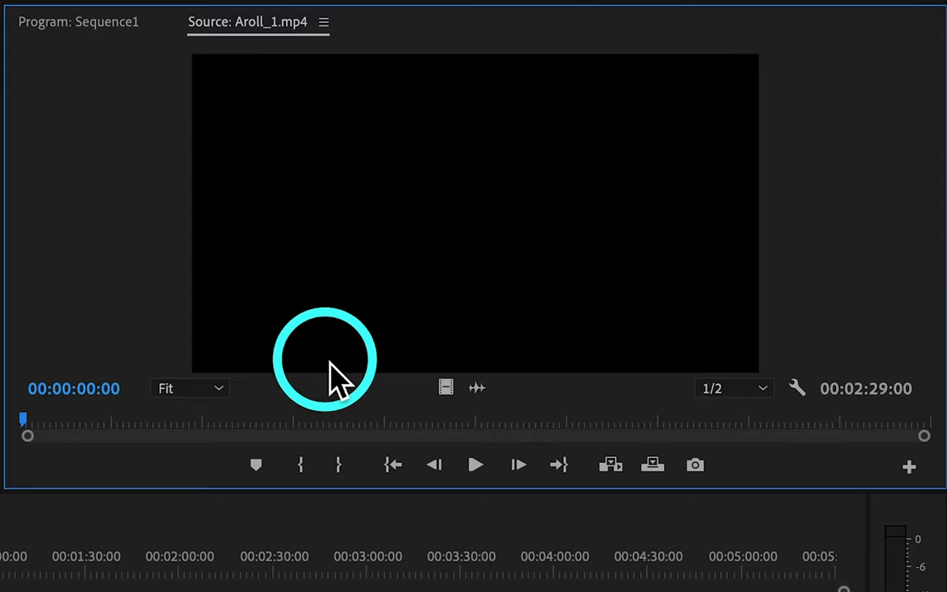
{"action": "key", "text": "space"}
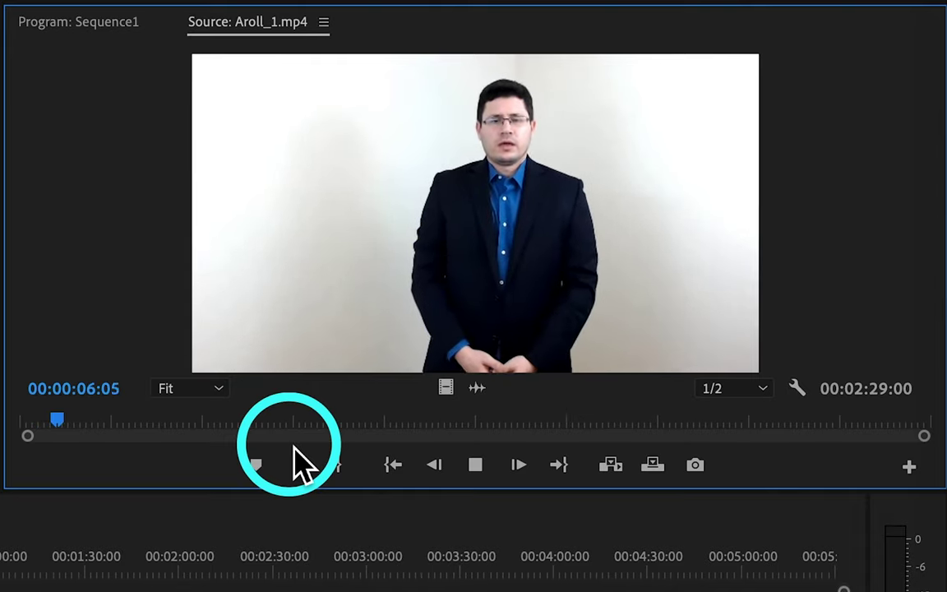
{"action": "key", "text": "space"}
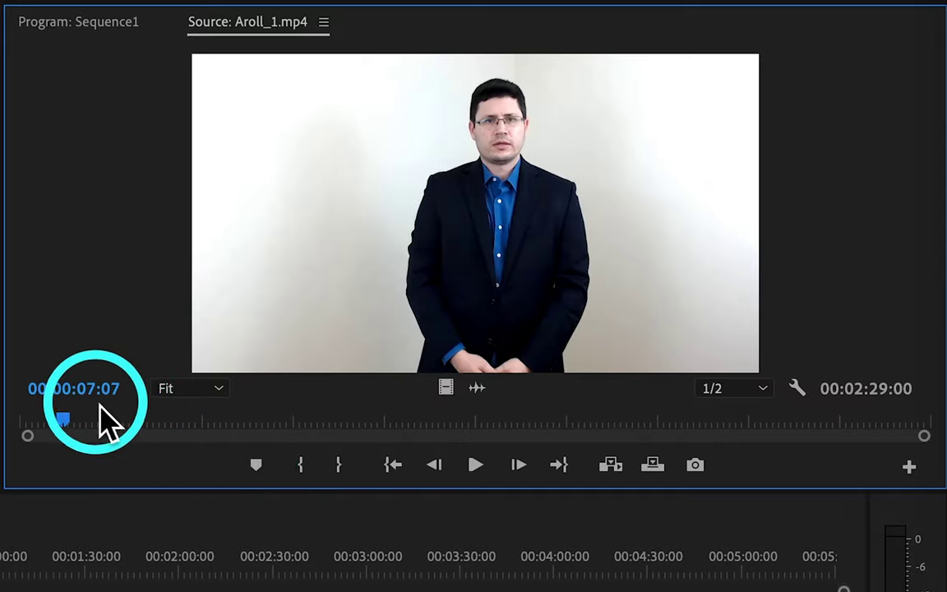
{"action": "key", "text": "space"}
{"action": "left_click", "coordinate": [477, 465]}
{"action": "left_click", "coordinate": [476, 465]}
{"action": "left_click", "coordinate": [476, 465]}
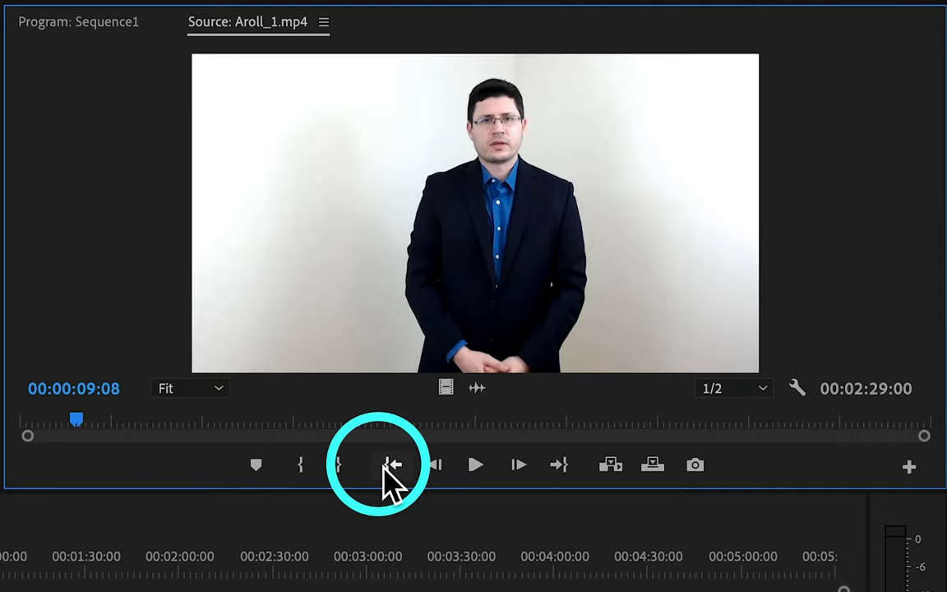
{"action": "key", "text": "space"}
{"action": "key", "text": "space"}
Step: Mark the In point of Aroll_1.mp4 at 00:00:10:10 in the Source Monitor
{"action": "mouse_move", "coordinate": [90, 425]}
{"action": "left_mouse_down"}
{"action": "mouse_move", "coordinate": [64, 417]}
{"action": "mouse_move", "coordinate": [98, 423]}
{"action": "mouse_move", "coordinate": [82, 422]}
{"action": "left_mouse_up"}
{"action": "key", "text": "Left"}
{"action": "key", "text": "Left"}
{"action": "key", "text": "Left"}
{"action": "key", "text": "Left"}
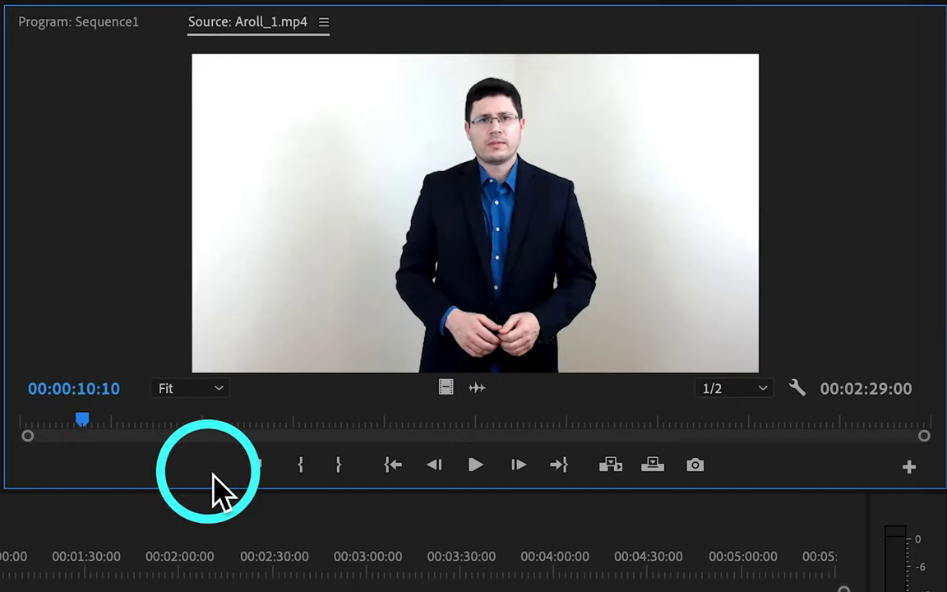
{"action": "key", "text": "Right"}
{"action": "key", "text": "Right"}
{"action": "key", "text": "Right"}
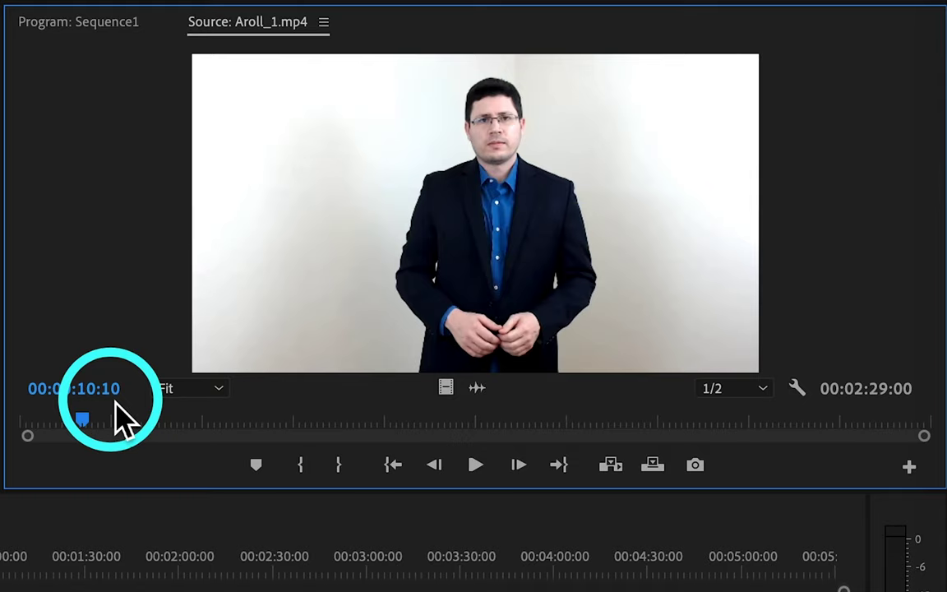
{"action": "left_click", "coordinate": [300, 466]}
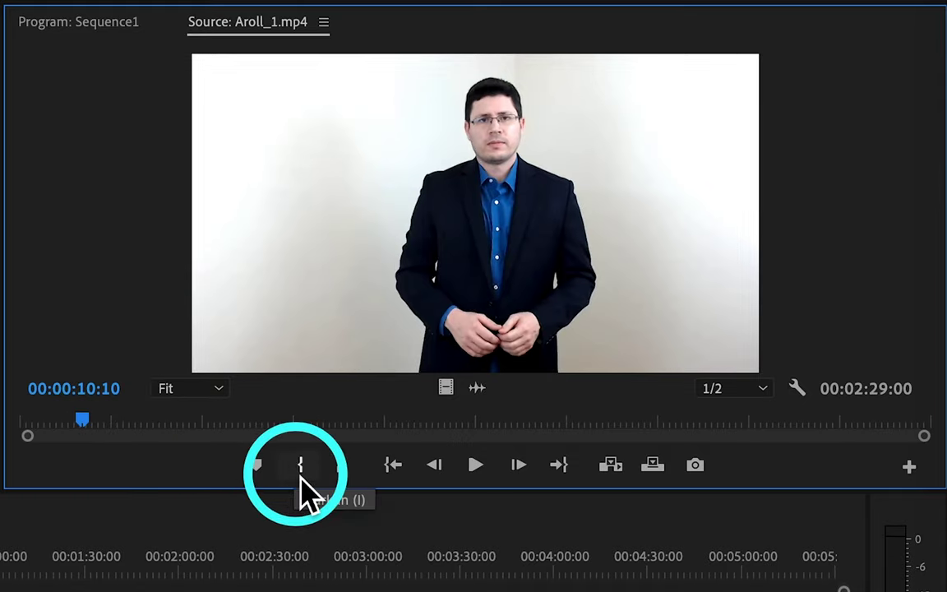
{"action": "left_click", "coordinate": [304, 475]}
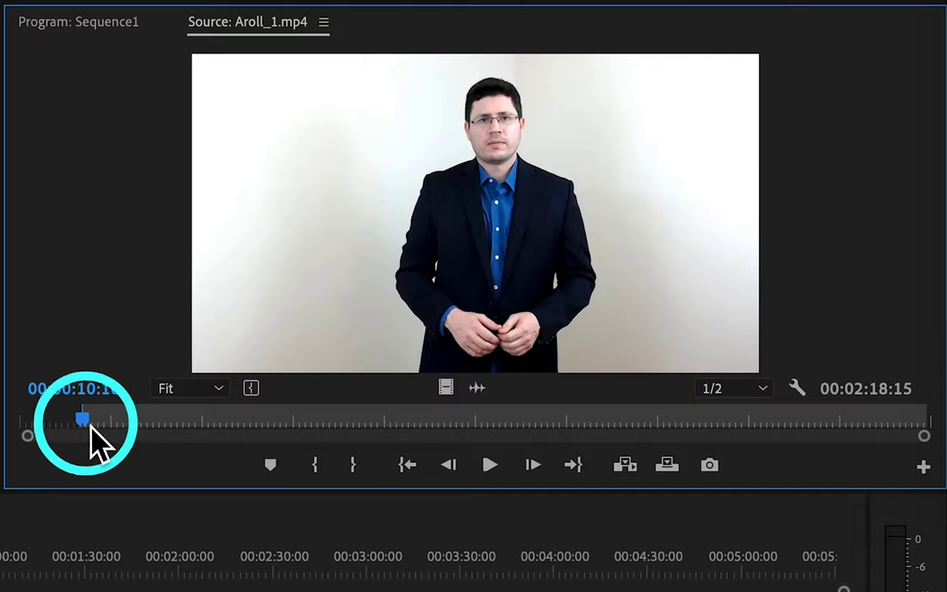
Step: Mark the Out point of Aroll_1.mp4 at 00:02:21:11 in the Source Monitor
{"action": "left_click_drag", "start_coordinate": [91, 426], "coordinate": [774, 434]}
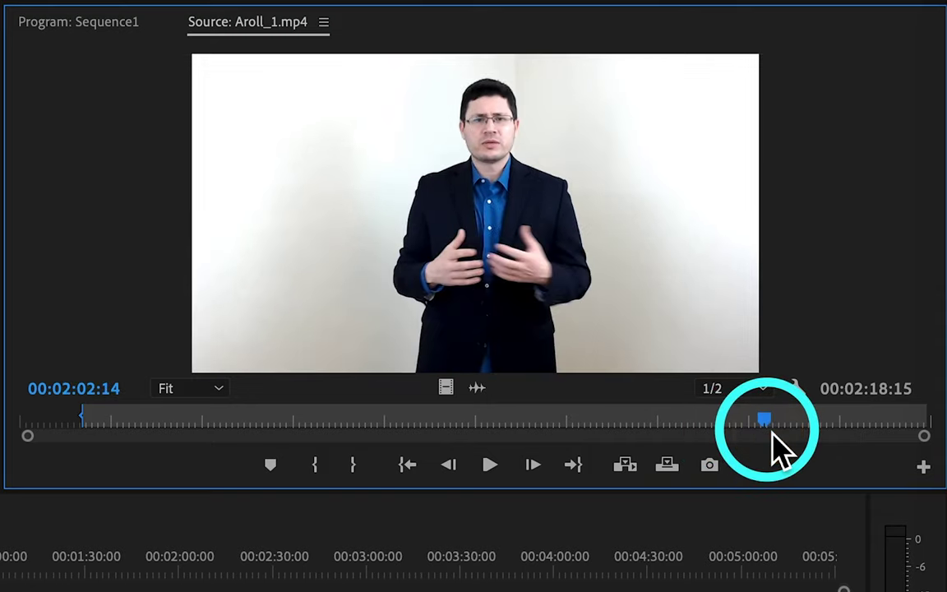
{"action": "left_click_drag", "start_coordinate": [775, 423], "coordinate": [881, 428]}
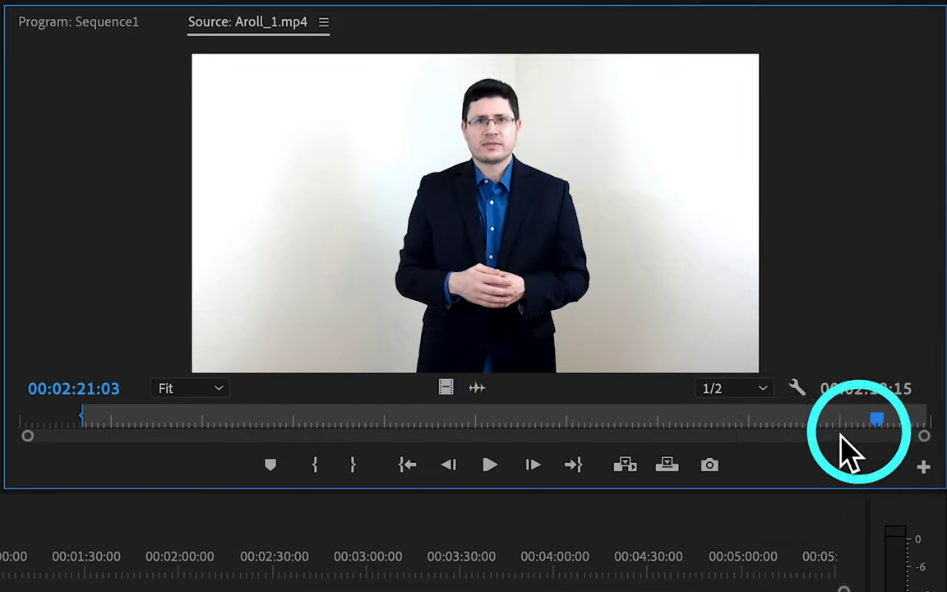
{"action": "key", "text": "Right"}
{"action": "key", "text": "Right"}
{"action": "key", "text": "Right"}
{"action": "key", "text": "Right"}
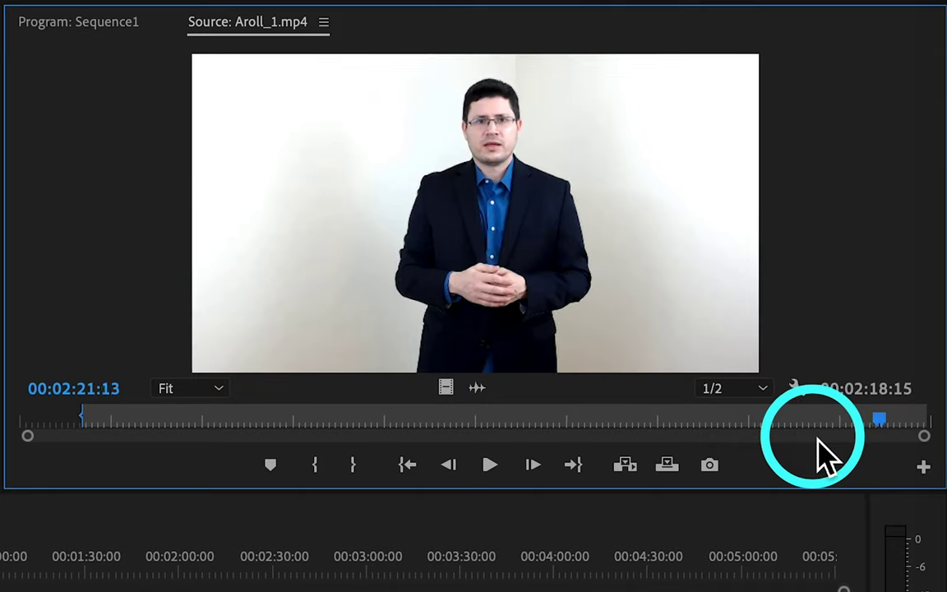
{"action": "key", "text": "Right"}
{"action": "key", "text": "Right"}
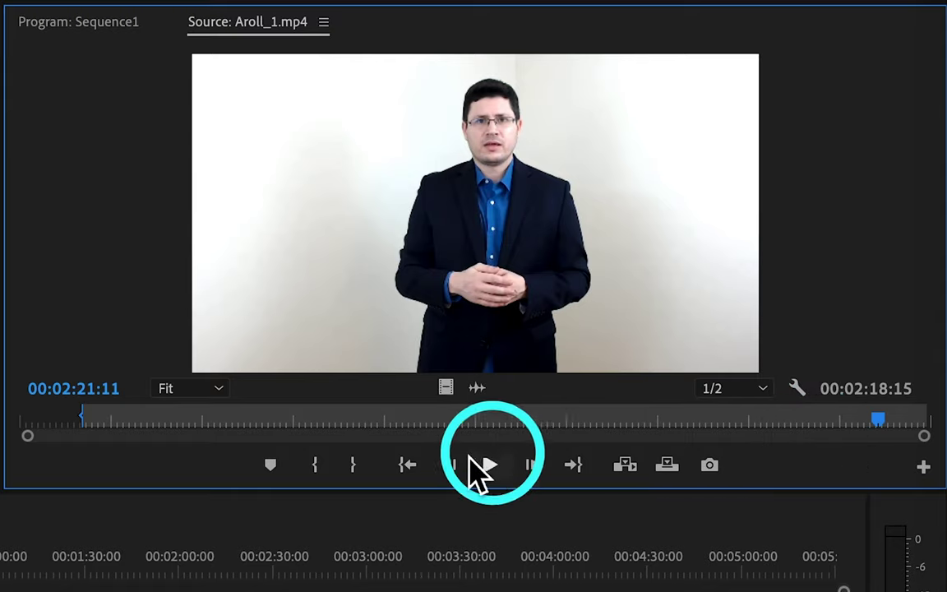
{"action": "left_click", "coordinate": [352, 465]}
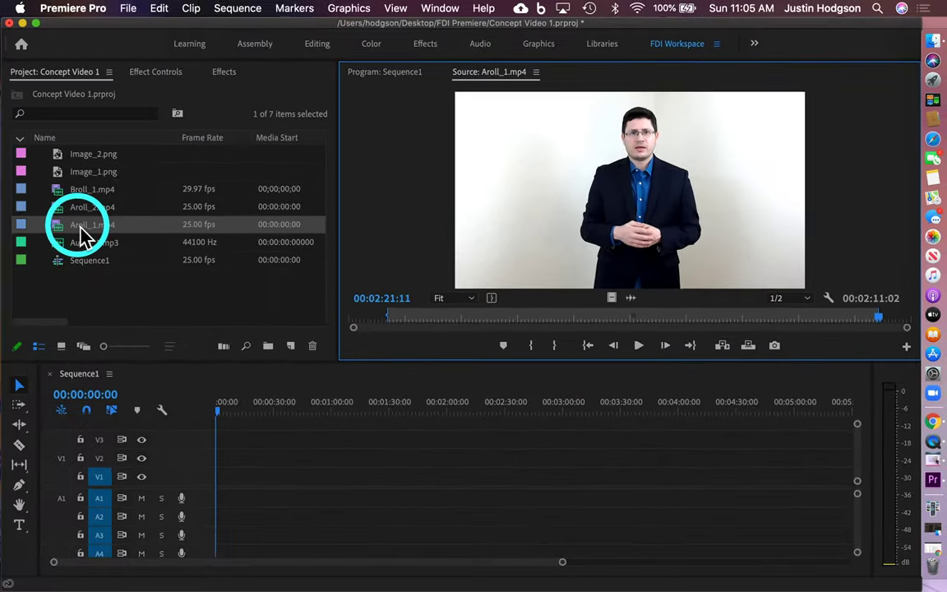
Step: Place the marked portion of Aroll_1.mp4 at the start of tracks V1 and A1 in Sequence1 and select it
{"action": "left_click_drag", "start_coordinate": [70, 234], "coordinate": [215, 482]}
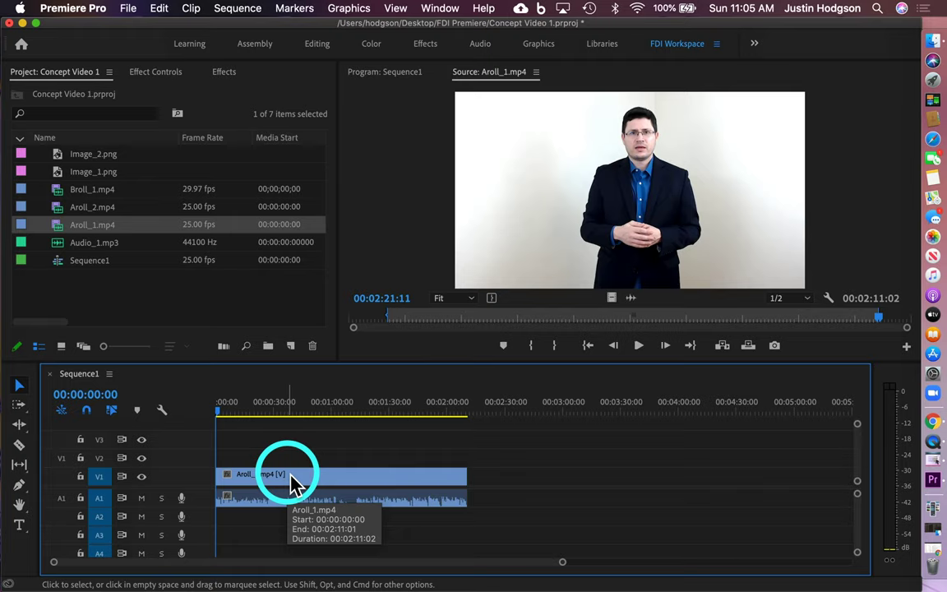
{"action": "left_click", "coordinate": [293, 483]}
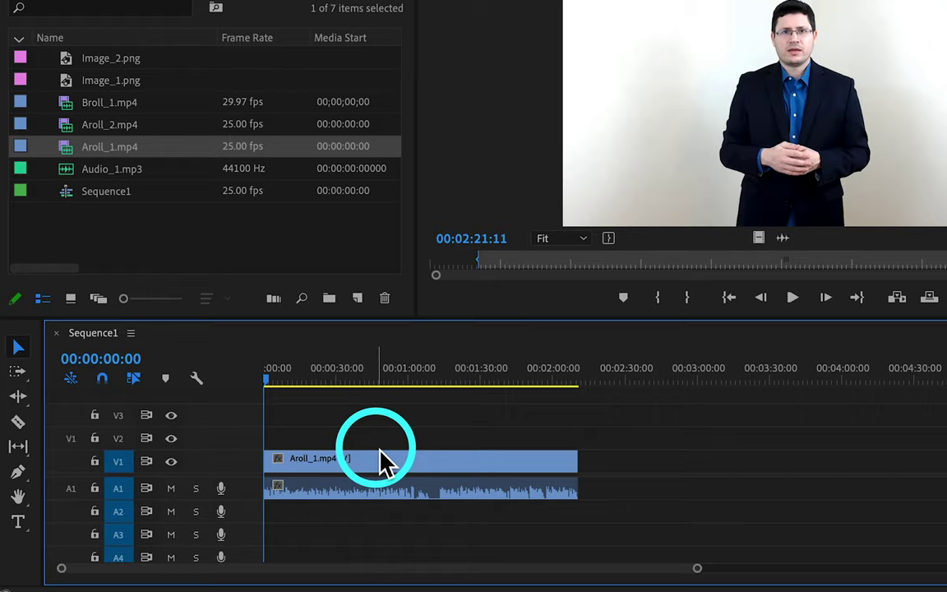
{"action": "left_click", "coordinate": [374, 488]}
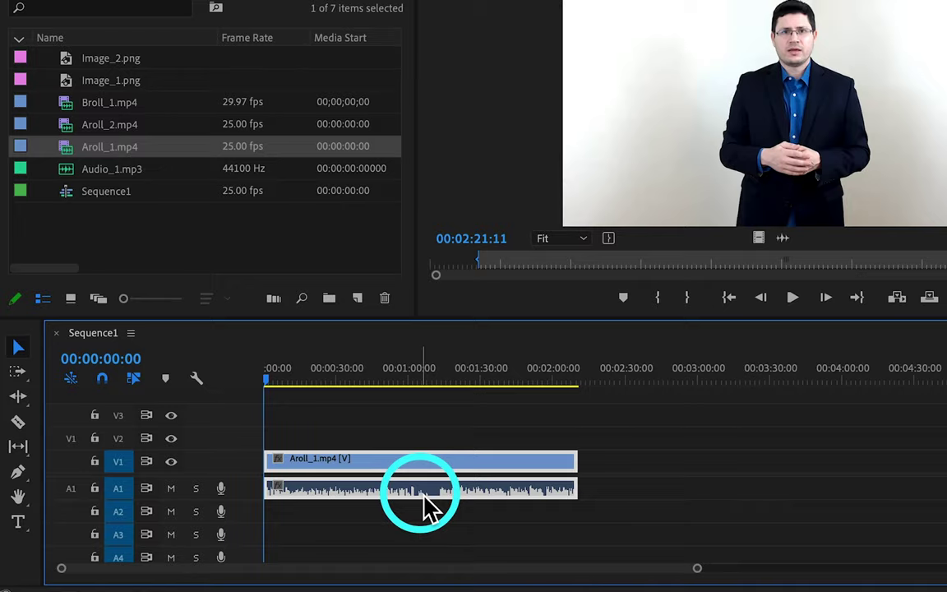
Step: Enlarge track A1 to show its waveform and position the Sequence1 playhead at 00:01:01:04, just before the silent gap
{"action": "left_click_drag", "start_coordinate": [697, 569], "coordinate": [592, 567]}
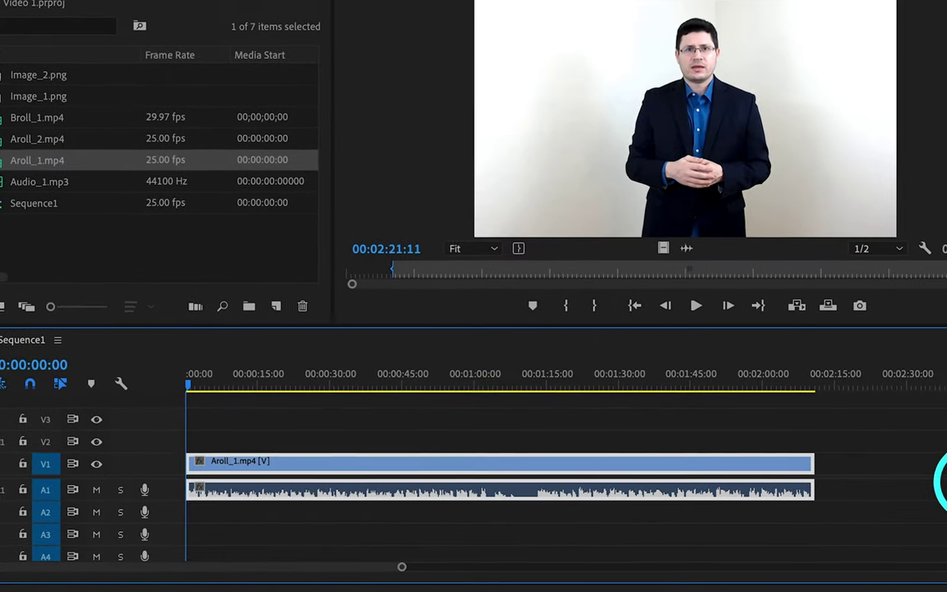
{"action": "left_click_drag", "start_coordinate": [924, 484], "coordinate": [919, 491]}
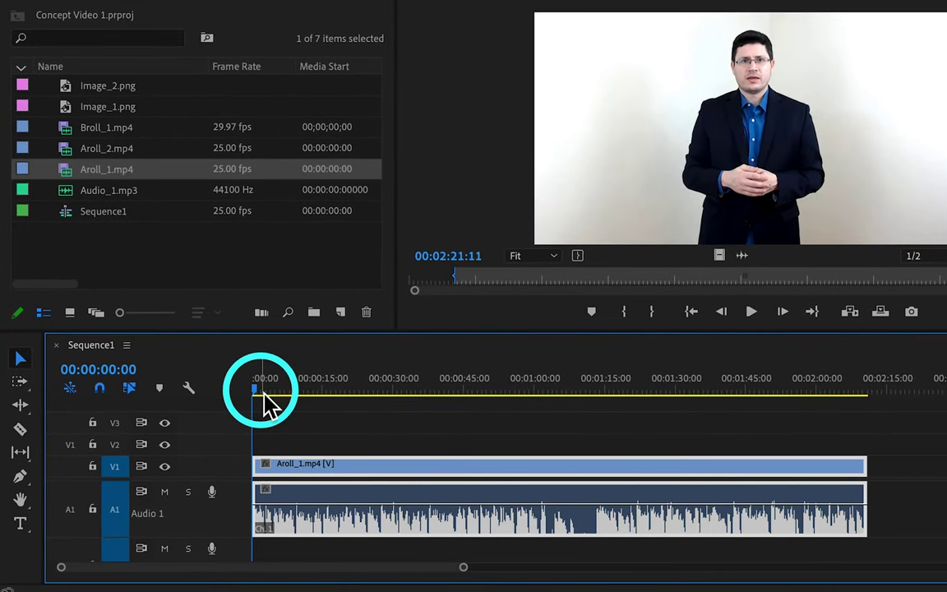
{"action": "left_click", "coordinate": [257, 392]}
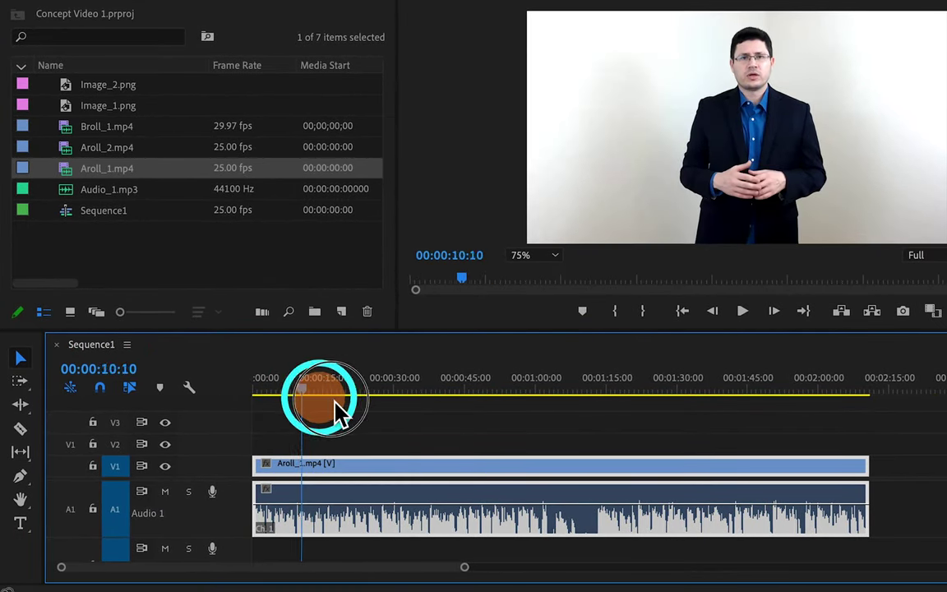
{"action": "left_click_drag", "start_coordinate": [288, 401], "coordinate": [556, 403]}
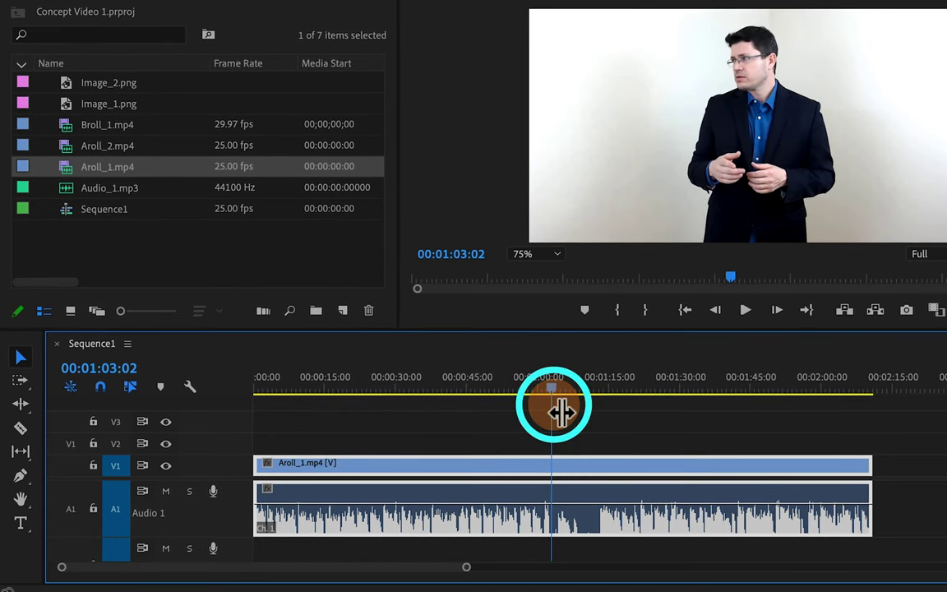
{"action": "left_click_drag", "start_coordinate": [561, 410], "coordinate": [562, 412]}
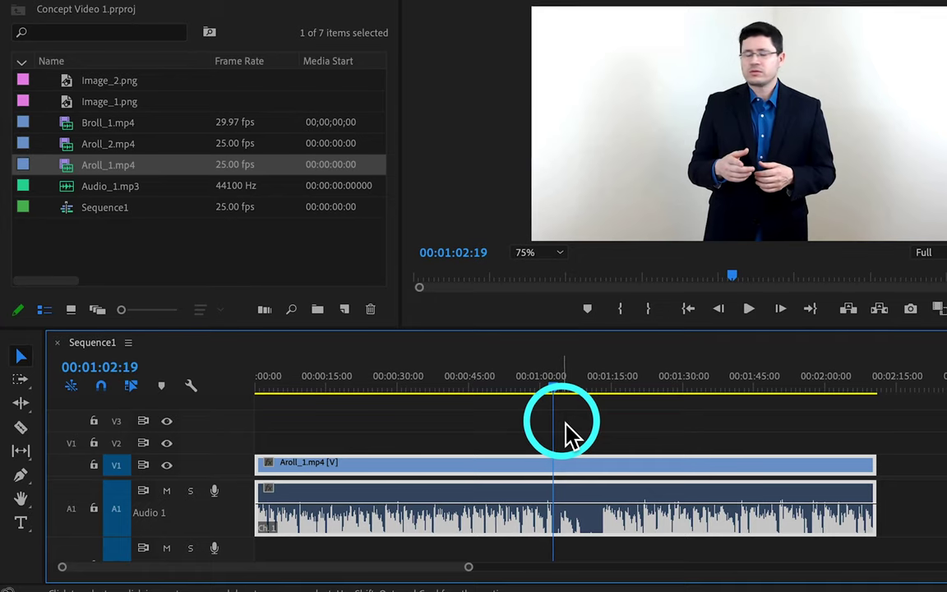
{"action": "key", "text": "Left"}
{"action": "key", "text": "Left"}
{"action": "key", "text": "Left"}
{"action": "key", "text": "Left"}
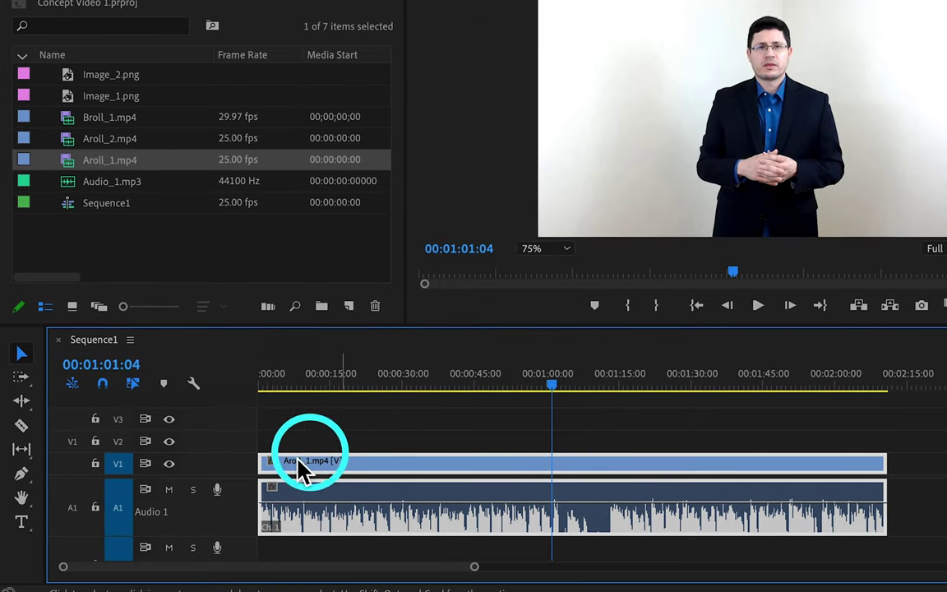
Step: Split the Aroll_1.mp4 clip in Sequence1 at 00:01:01:04 with the Razor tool and return to the Selection tool
{"action": "left_click", "coordinate": [21, 425]}
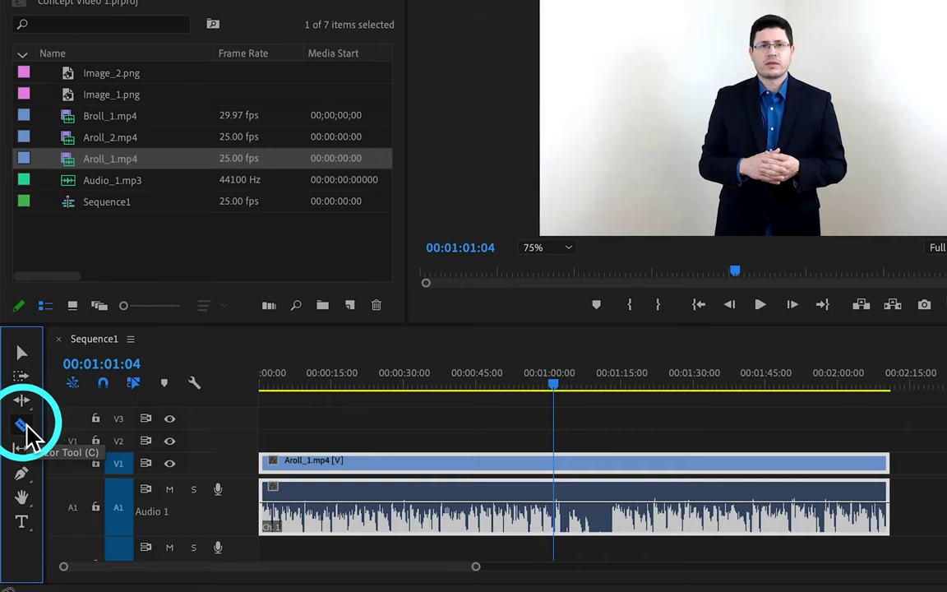
{"action": "left_click", "coordinate": [558, 462]}
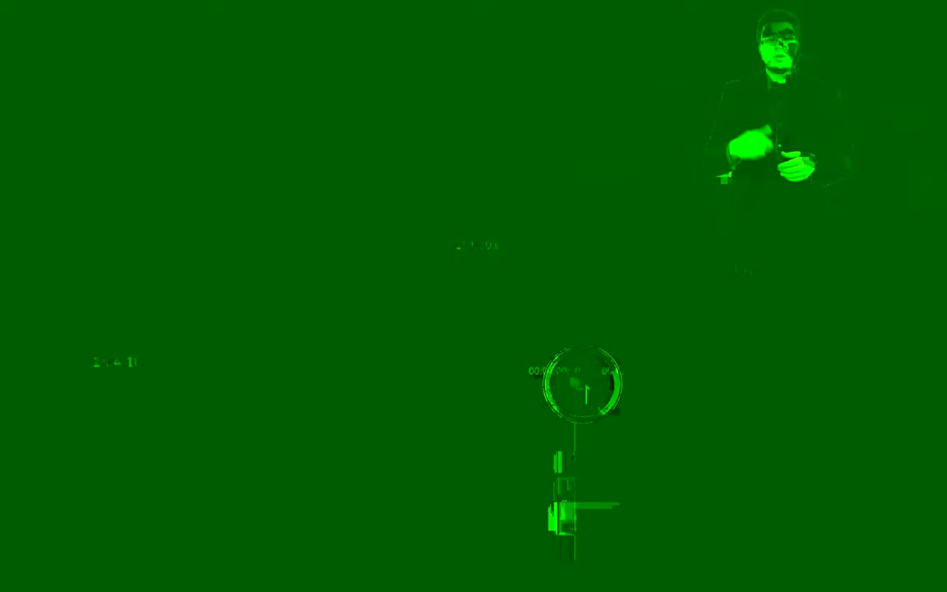
{"action": "left_click", "coordinate": [575, 386]}
{"action": "left_click", "coordinate": [23, 353]}
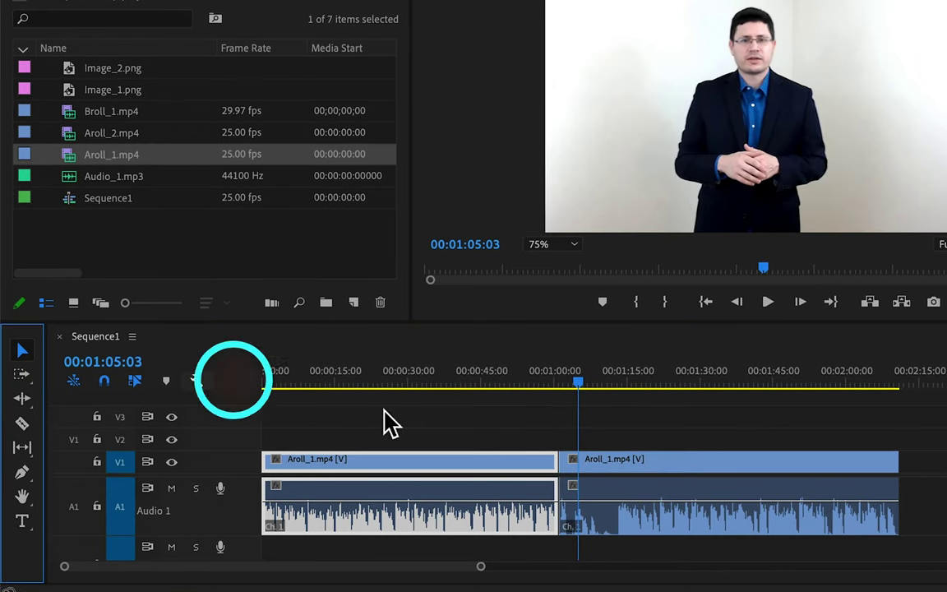
Step: Split the second Aroll_1.mp4 segment at 00:01:12:21, at the end of the silent gap, with the Razor tool and return to the Selection tool
{"action": "left_click", "coordinate": [587, 384]}
{"action": "left_click_drag", "start_coordinate": [604, 381], "coordinate": [615, 383]}
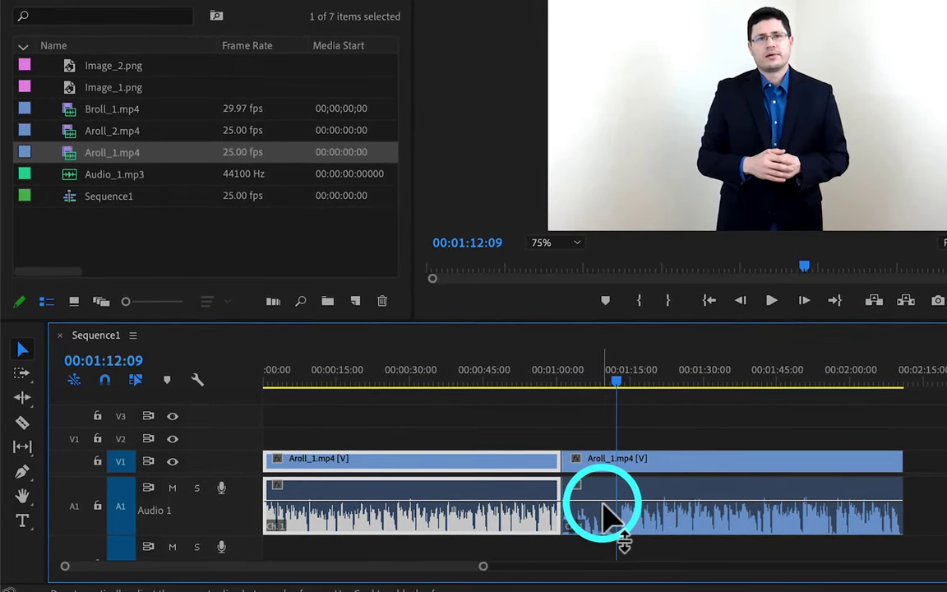
{"action": "left_click", "coordinate": [604, 513]}
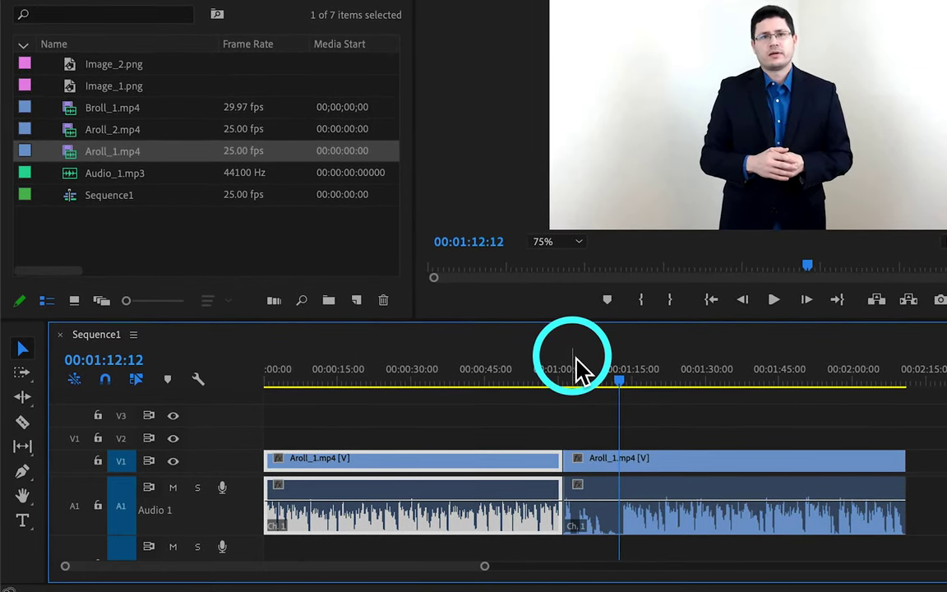
{"action": "key", "text": "Right"}
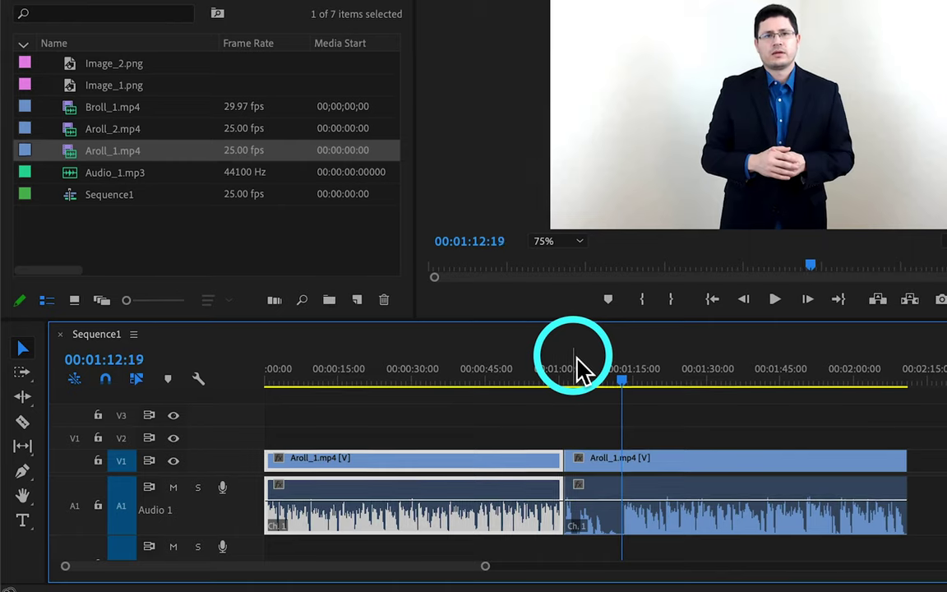
{"action": "key", "text": "Right"}
{"action": "key", "text": "Right"}
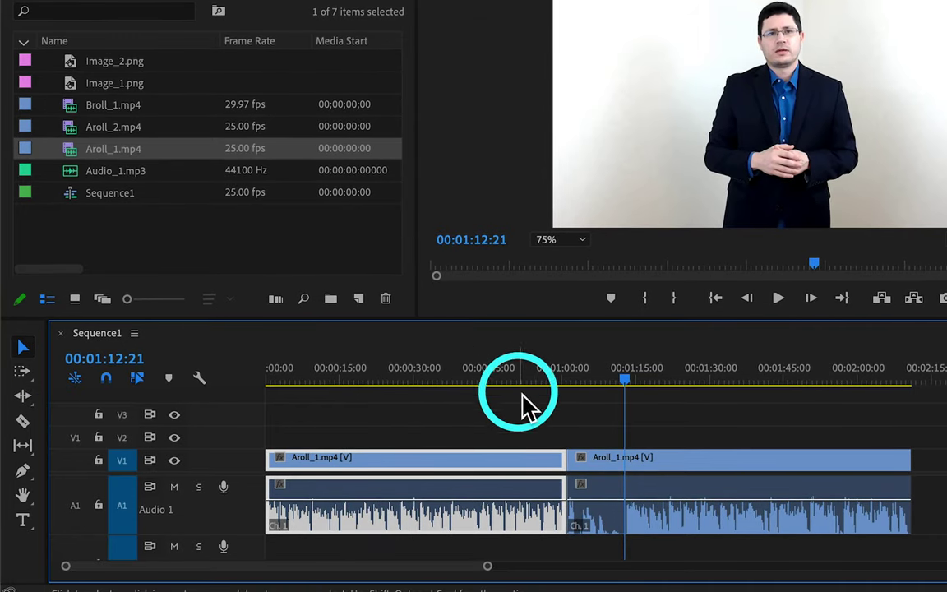
{"action": "left_click", "coordinate": [23, 421]}
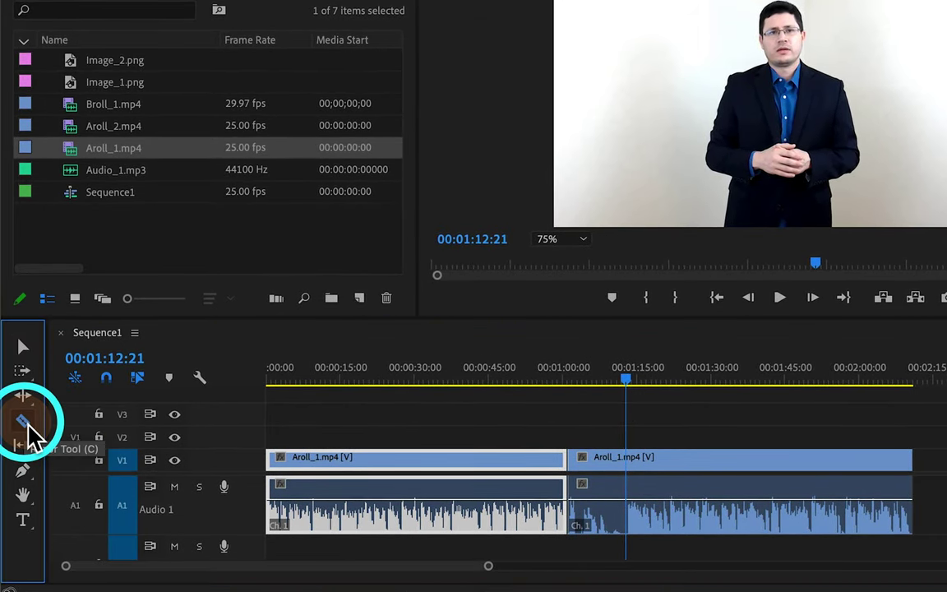
{"action": "left_click", "coordinate": [627, 458]}
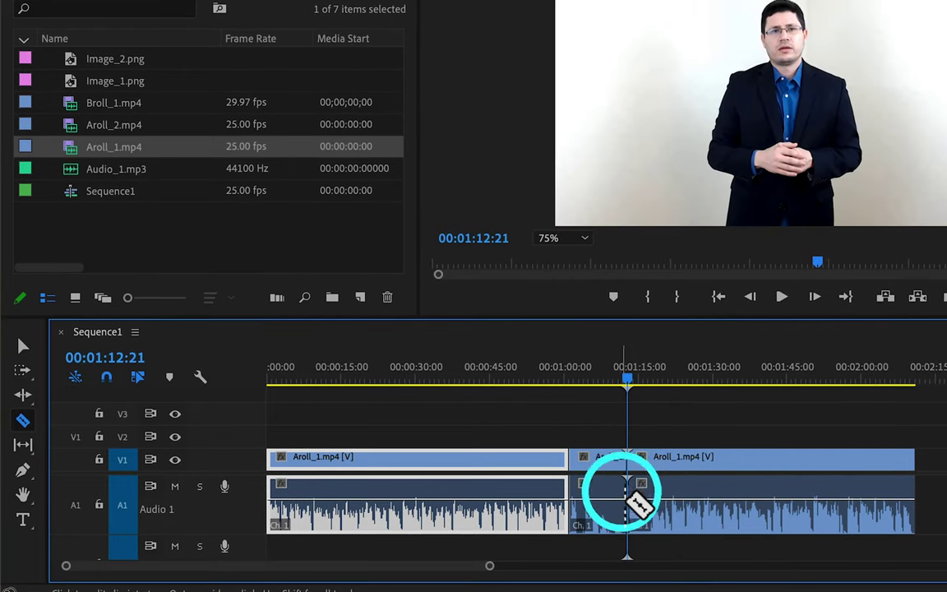
{"action": "left_click", "coordinate": [23, 346]}
Step: Delete the short Aroll_1.mp4 segment between the two cuts and slide the last segment back to close the gap
{"action": "left_click_drag", "start_coordinate": [625, 380], "coordinate": [532, 383]}
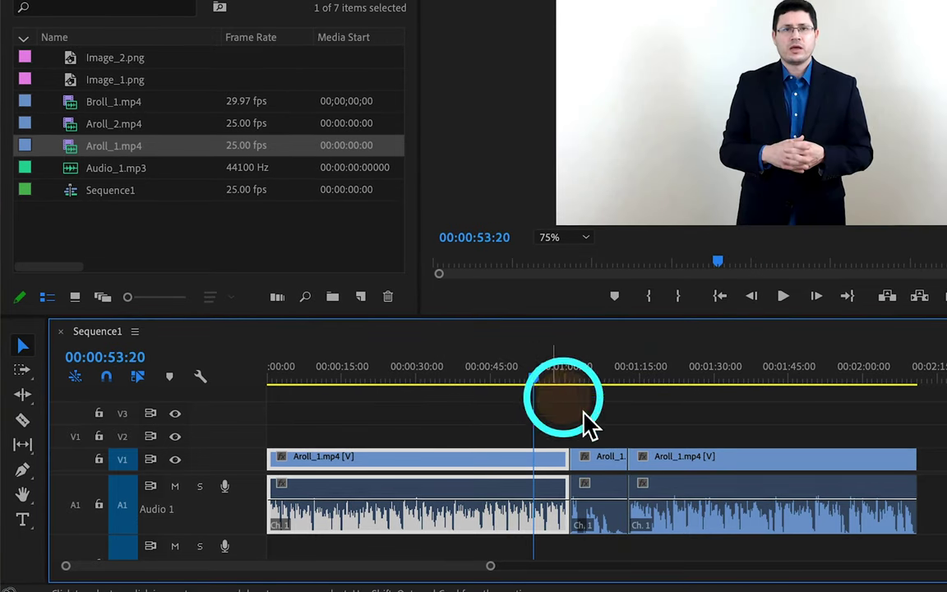
{"action": "left_click", "coordinate": [606, 468]}
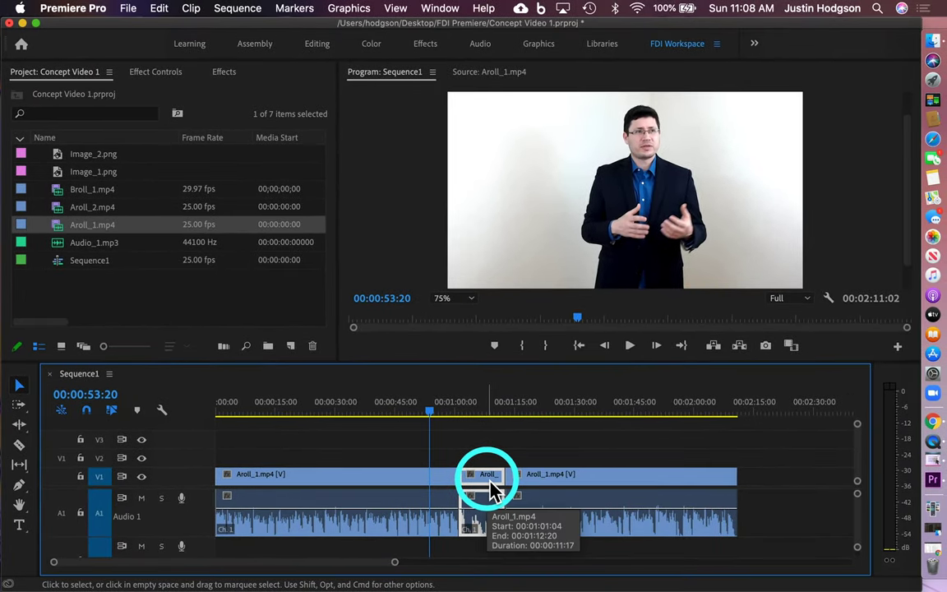
{"action": "key", "text": "Delete"}
{"action": "left_click_drag", "start_coordinate": [491, 459], "coordinate": [530, 510]}
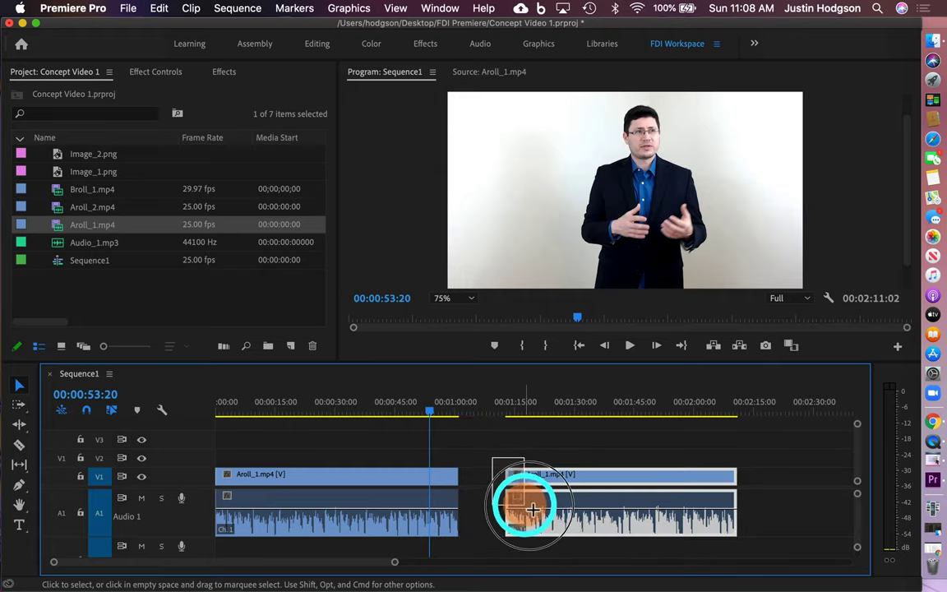
{"action": "left_click_drag", "start_coordinate": [598, 485], "coordinate": [552, 485]}
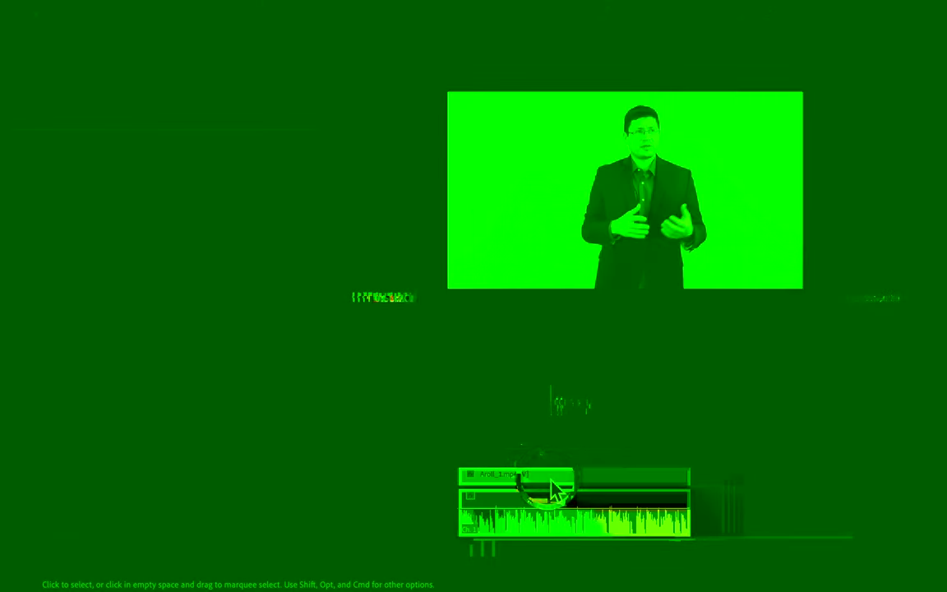
Step: Undo the move of the last segment and the deletion of the short middle segment
{"action": "key", "text": "super+z"}
{"action": "key", "text": "super+z"}
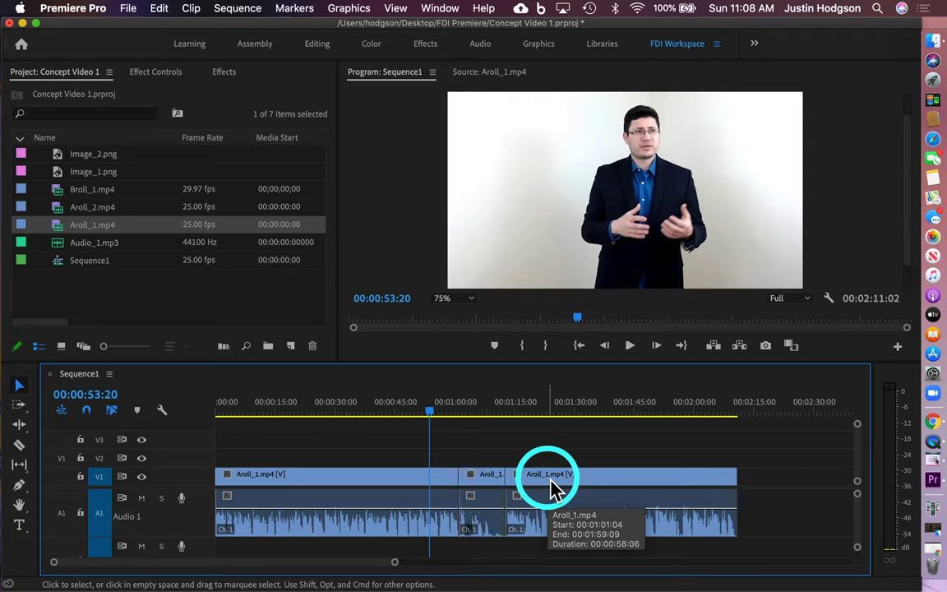
Step: Ripple delete the short middle Aroll_1.mp4 segment between the two cuts in Sequence1
{"action": "left_click", "coordinate": [496, 487]}
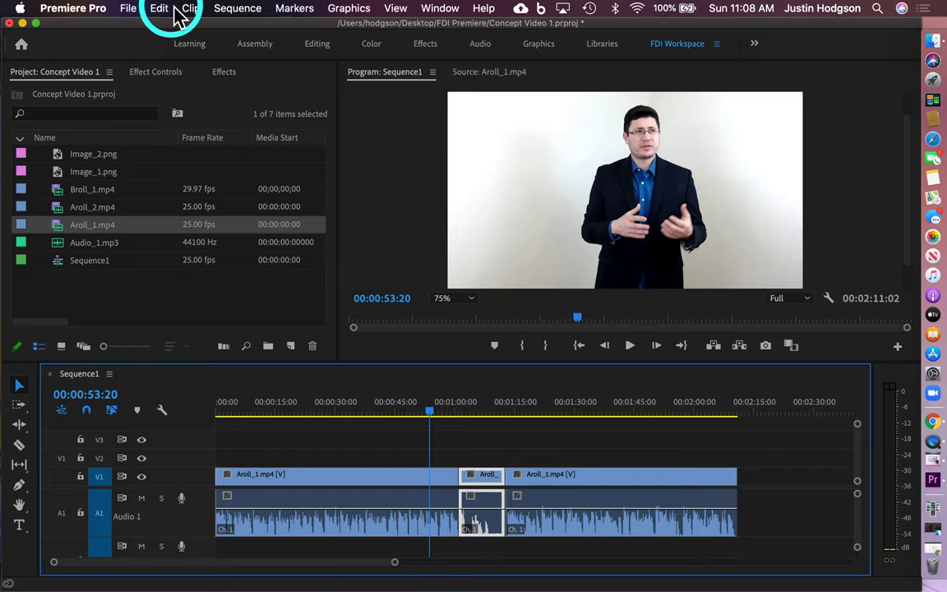
{"action": "left_click", "coordinate": [129, 9]}
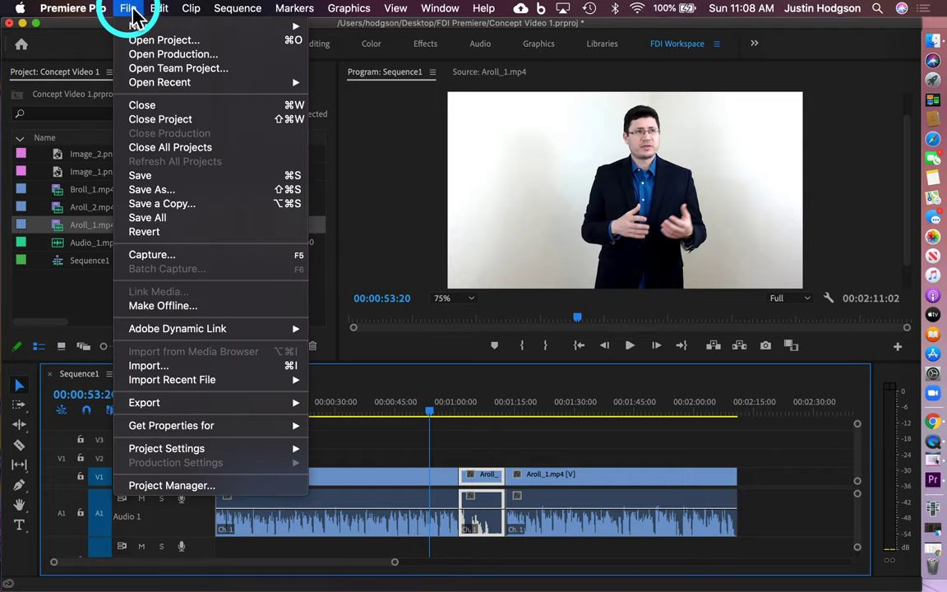
{"action": "mouse_move", "coordinate": [156, 9]}
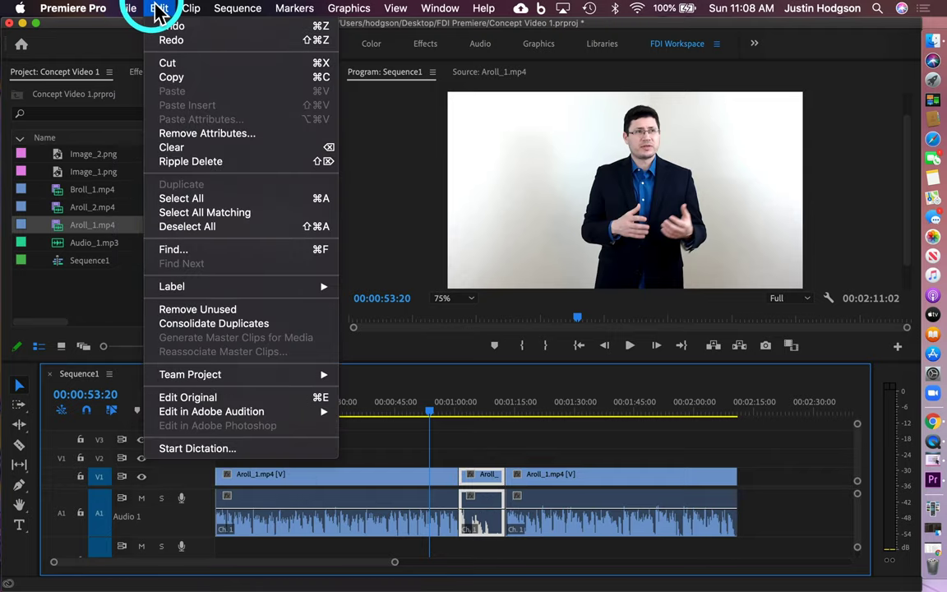
{"action": "left_click", "coordinate": [197, 162]}
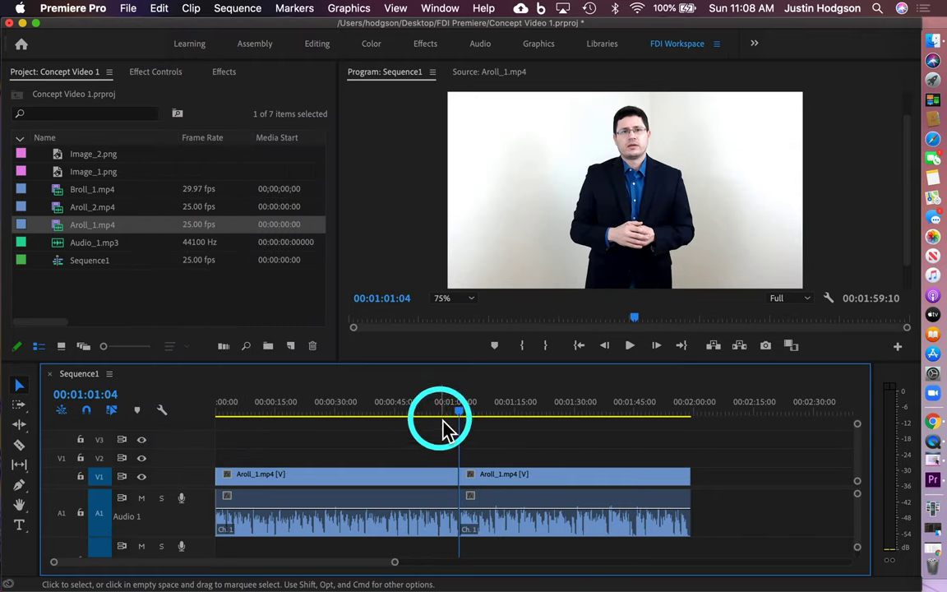
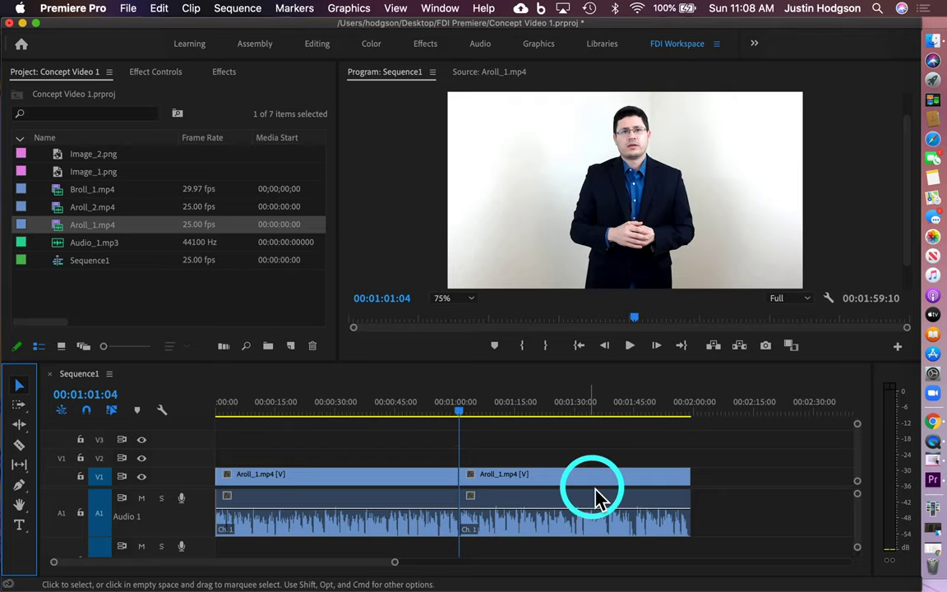
Step: Move the Sequence1 playhead to 00:01:49:21 and select Aroll_2.mp4 in the project
{"action": "left_click", "coordinate": [643, 415]}
{"action": "left_click_drag", "start_coordinate": [646, 419], "coordinate": [657, 415]}
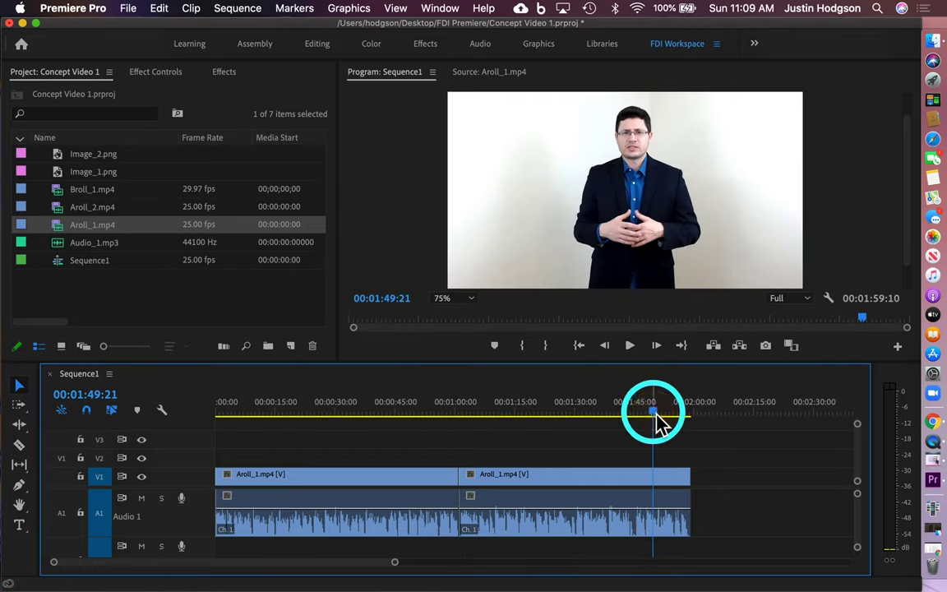
{"action": "left_click", "coordinate": [107, 207]}
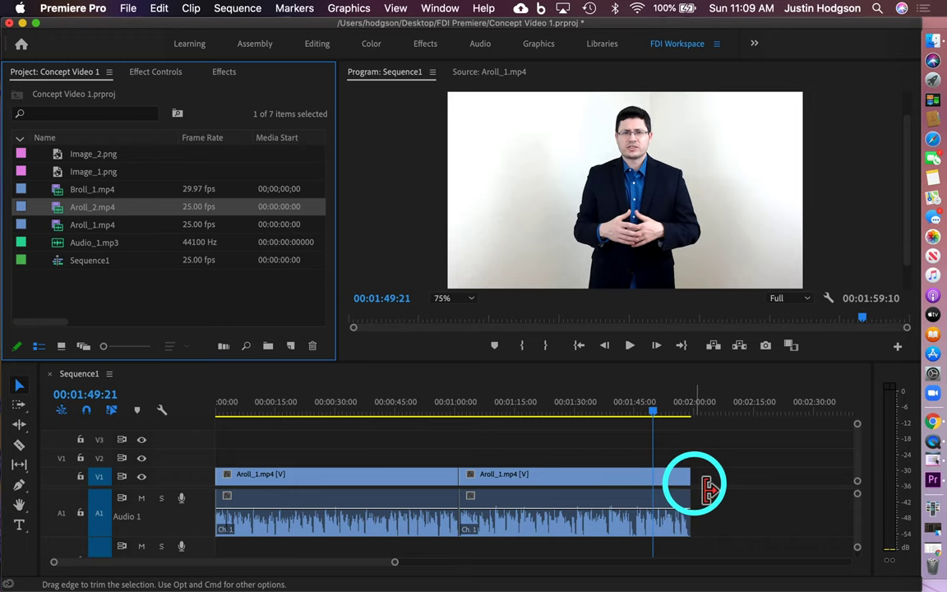
{"action": "left_click", "coordinate": [640, 497]}
{"action": "left_click", "coordinate": [641, 497]}
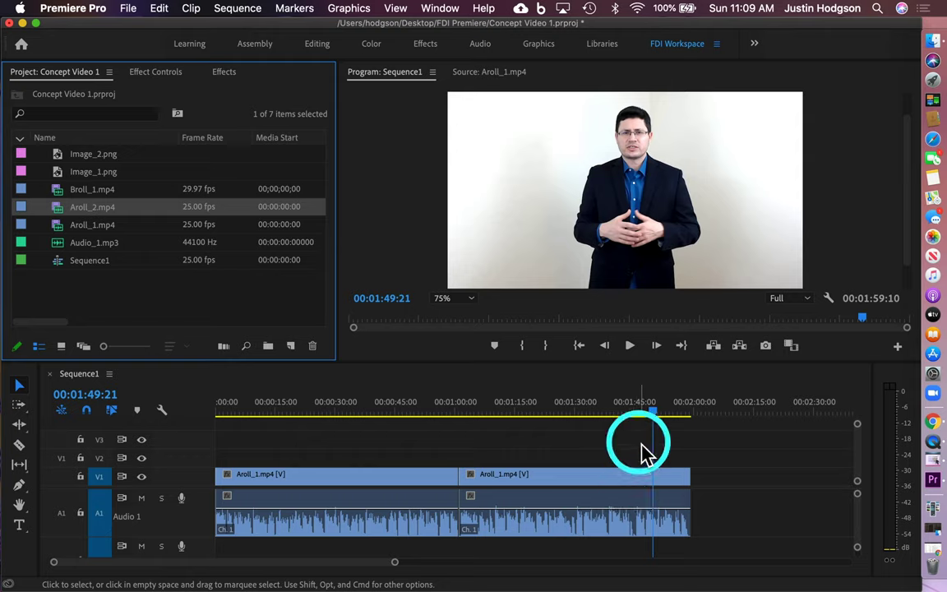
Step: Select the second Aroll_1.mp4 segment in Sequence1 and advance the playhead frame by frame to 00:01:45:02
{"action": "left_click", "coordinate": [545, 482]}
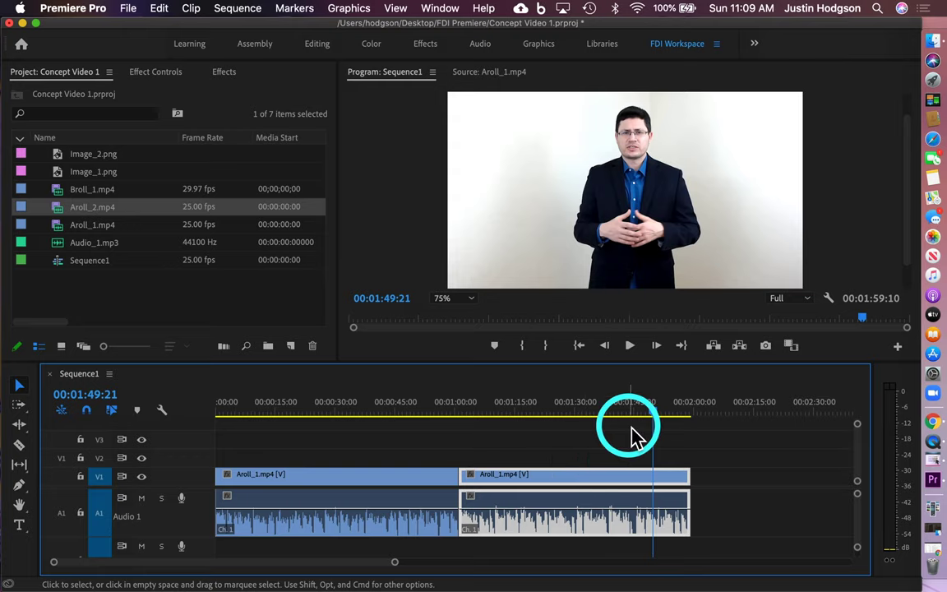
{"action": "left_click_drag", "start_coordinate": [650, 413], "coordinate": [635, 417]}
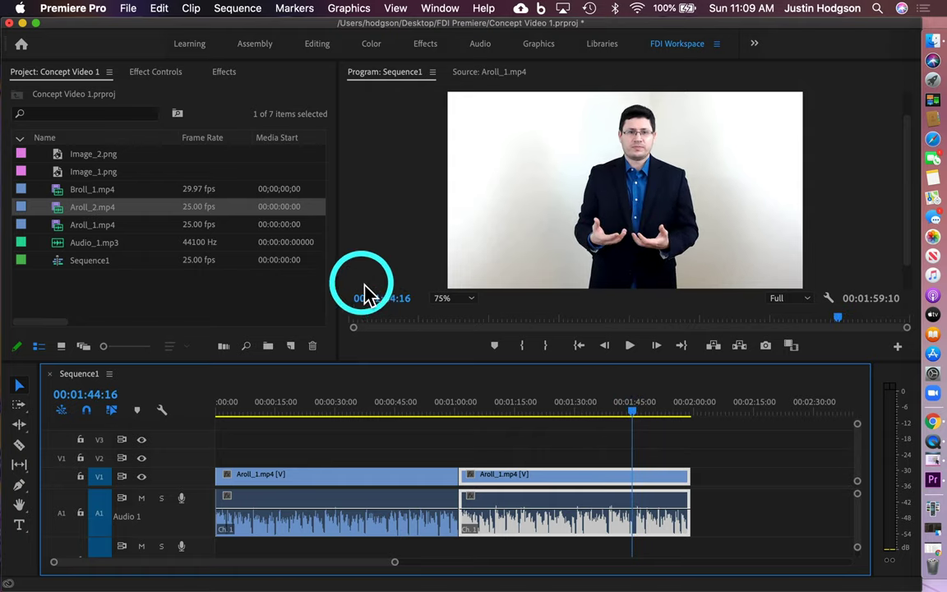
{"action": "key", "text": "Right"}
{"action": "key", "text": "Right"}
{"action": "key", "text": "Right"}
{"action": "key", "text": "Right"}
{"action": "key", "text": "Right"}
{"action": "key", "text": "Right"}
{"action": "key", "text": "Right"}
{"action": "key", "text": "Right"}
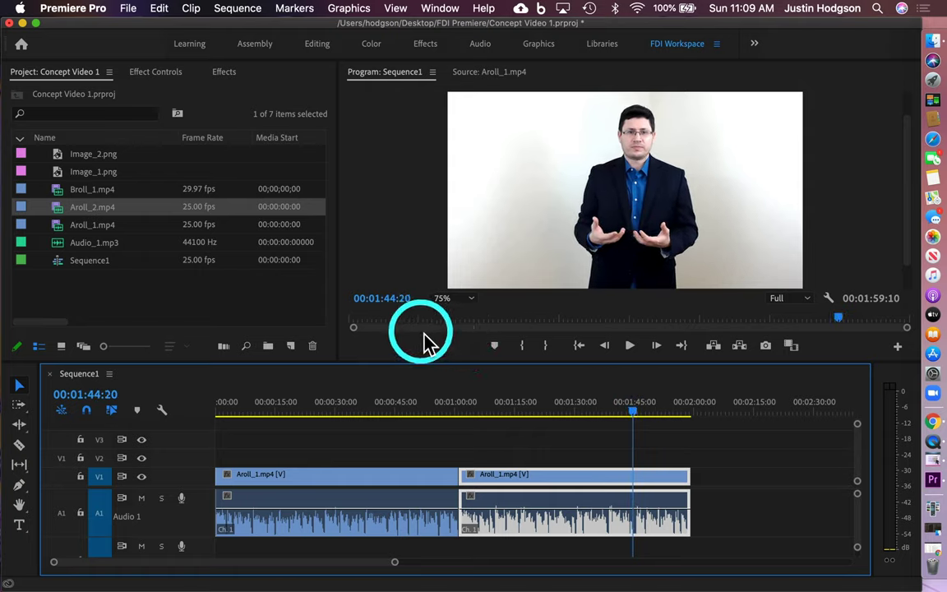
{"action": "key", "text": "Right"}
{"action": "key", "text": "Right"}
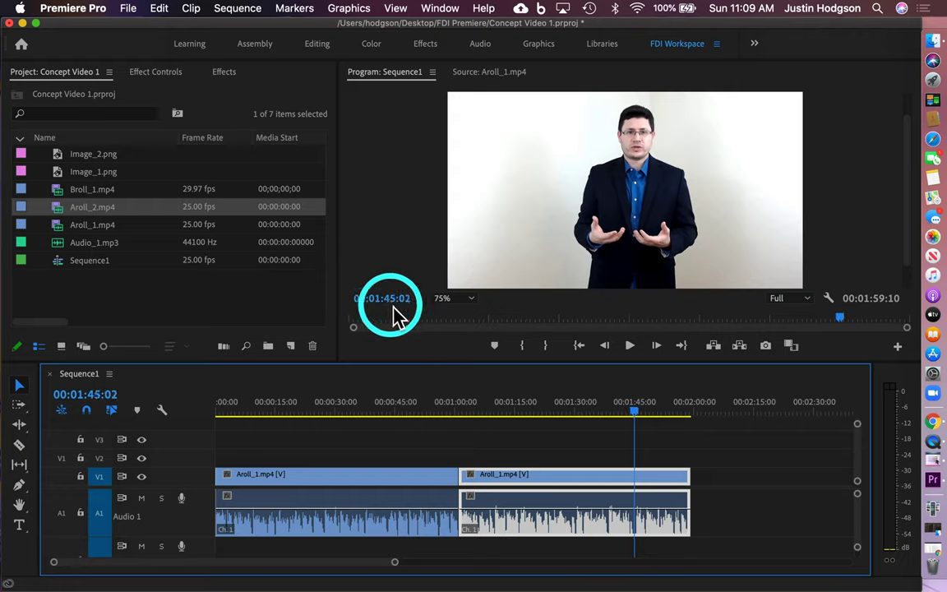
Step: Position the playhead at 00:01:45:00 and trim the end of the second Aroll_1.mp4 segment back to it
{"action": "key", "text": "End"}
{"action": "left_click", "coordinate": [629, 410]}
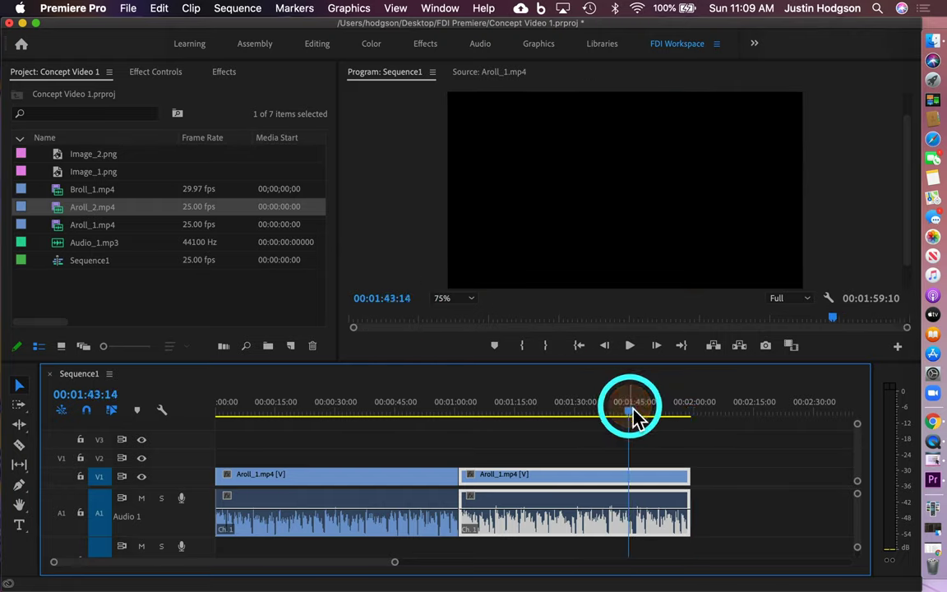
{"action": "key", "text": "Right"}
{"action": "key", "text": "Right"}
{"action": "key", "text": "Right"}
{"action": "key", "text": "Right"}
{"action": "key", "text": "Right"}
{"action": "key", "text": "Right"}
{"action": "key", "text": "Right"}
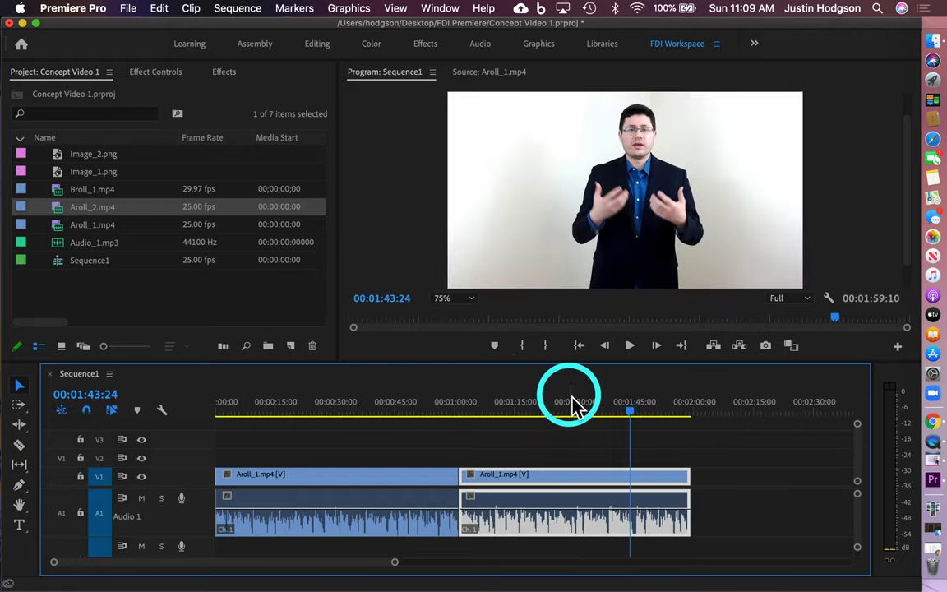
{"action": "left_click", "coordinate": [632, 403]}
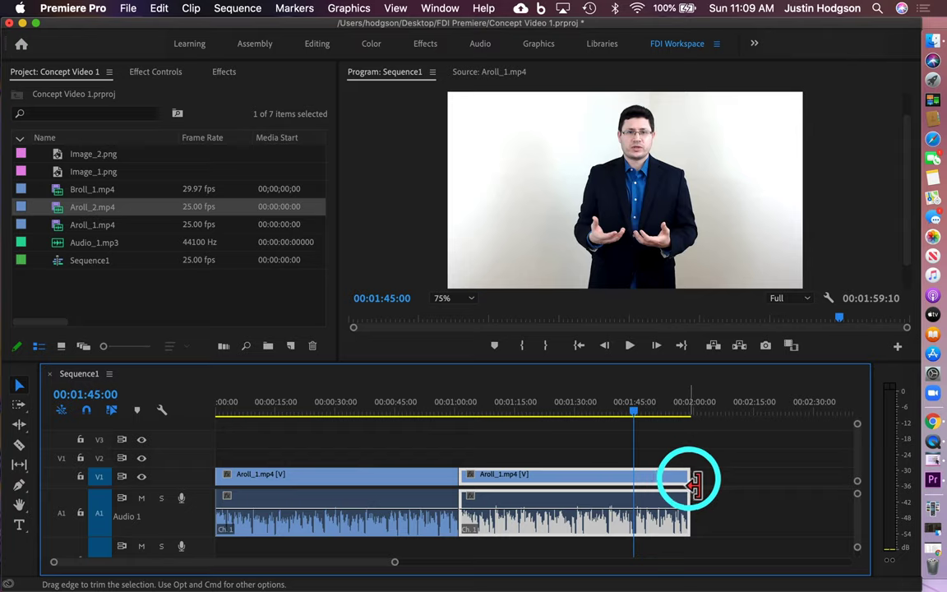
{"action": "left_click_drag", "start_coordinate": [695, 484], "coordinate": [646, 485]}
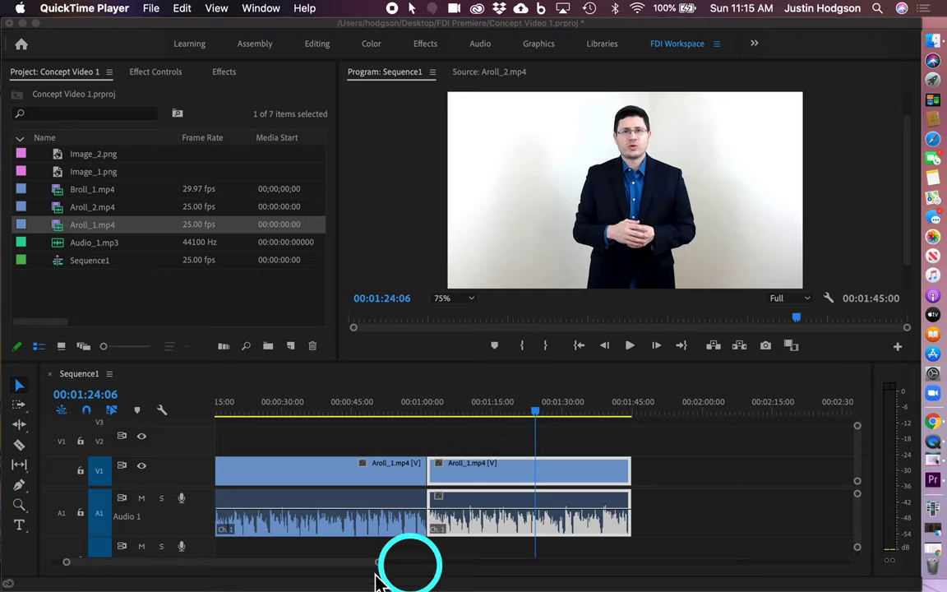
Step: Rescale the Sequence1 timeline view from its start so that both Aroll_1.mp4 segments fit in full
{"action": "left_click_drag", "start_coordinate": [301, 572], "coordinate": [249, 566]}
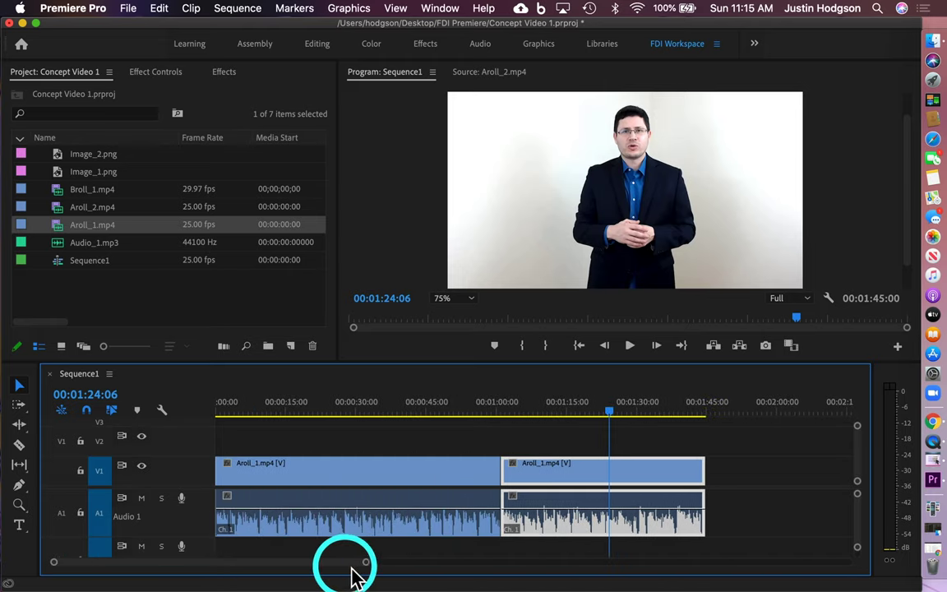
{"action": "left_click_drag", "start_coordinate": [368, 567], "coordinate": [279, 560]}
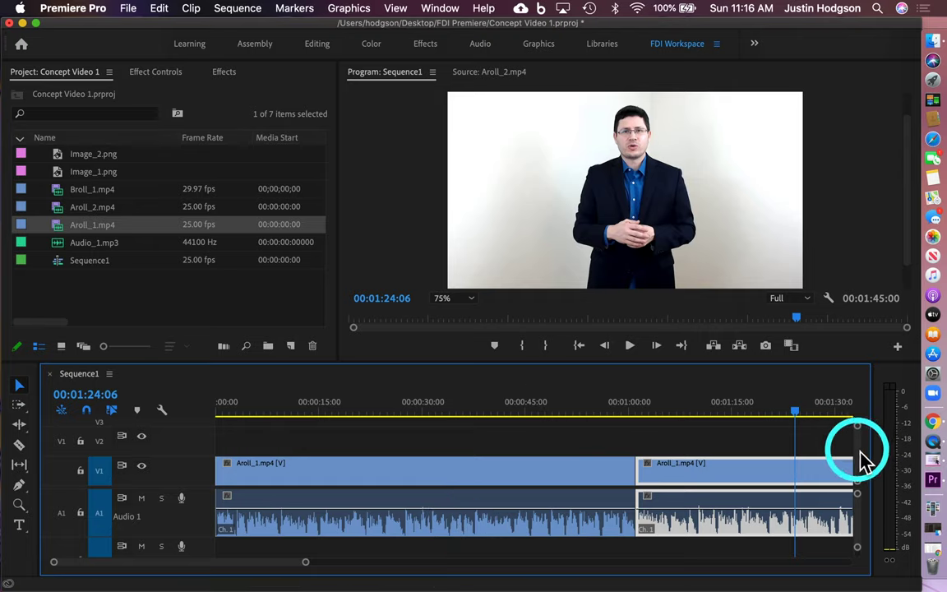
{"action": "left_click_drag", "start_coordinate": [863, 460], "coordinate": [861, 460]}
{"action": "left_click_drag", "start_coordinate": [853, 511], "coordinate": [848, 469]}
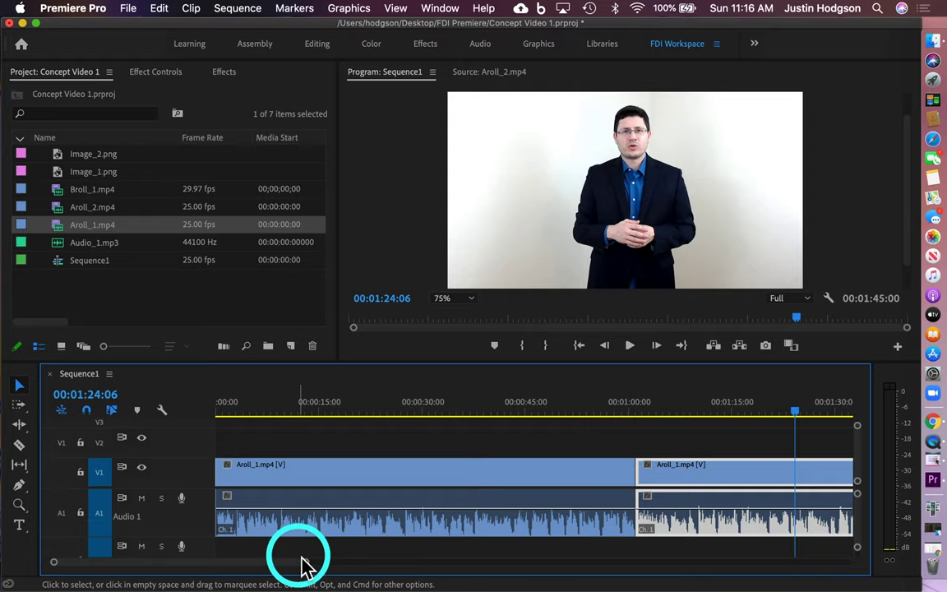
{"action": "left_click_drag", "start_coordinate": [306, 561], "coordinate": [363, 564]}
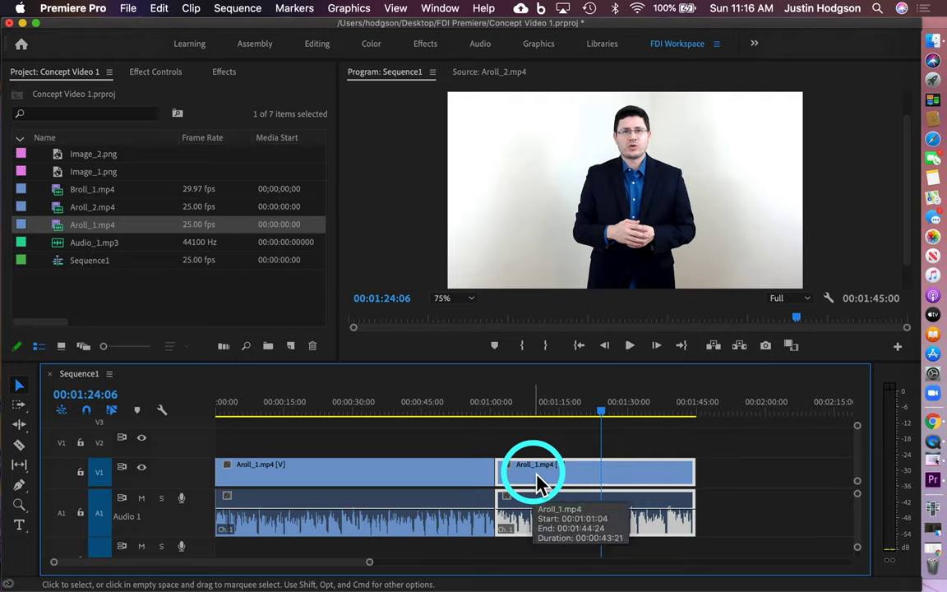
Step: Open Aroll_2.mp4 in the Source Monitor and mark its In point at 00:00:18:05
{"action": "left_click", "coordinate": [75, 210]}
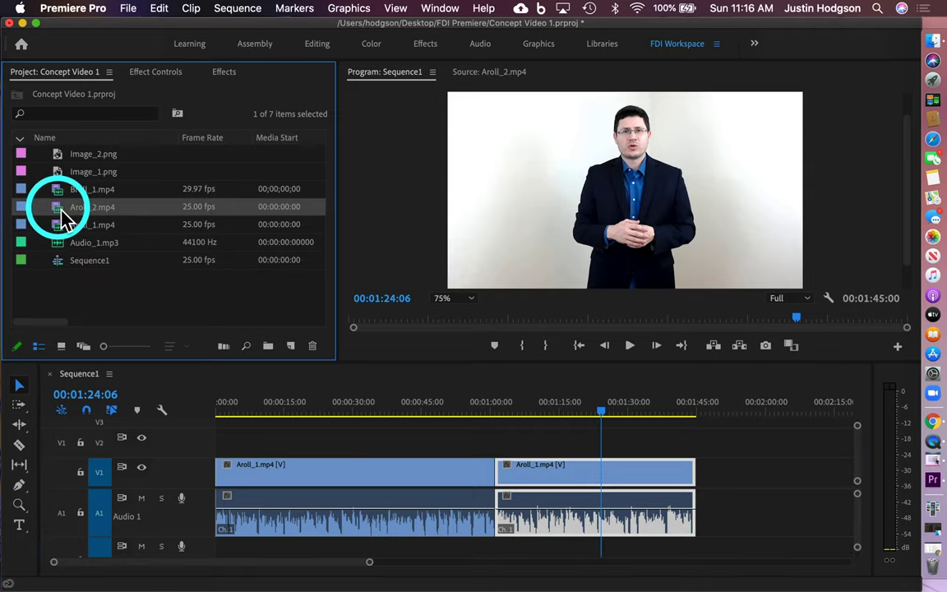
{"action": "double_click", "coordinate": [62, 210]}
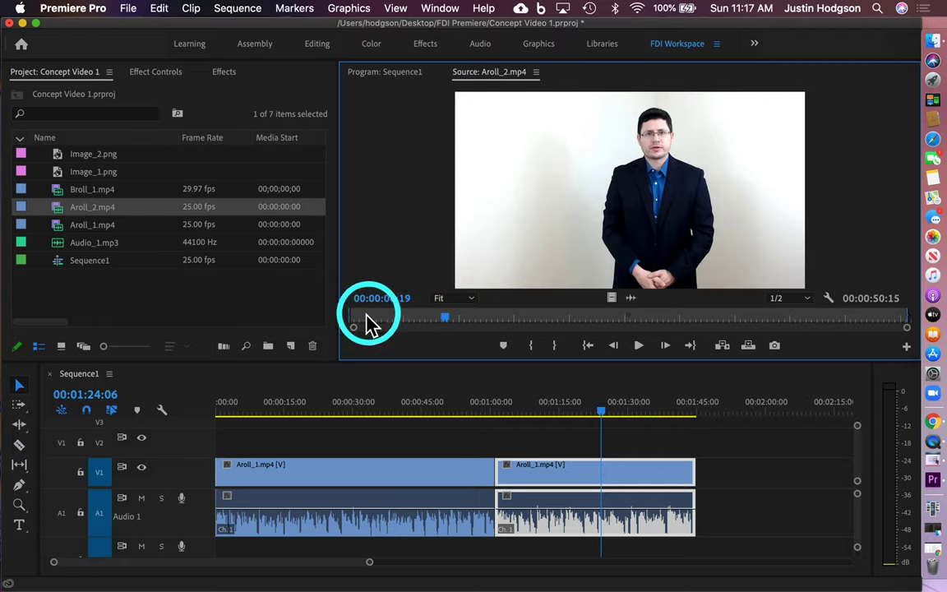
{"action": "left_click_drag", "start_coordinate": [452, 319], "coordinate": [553, 321]}
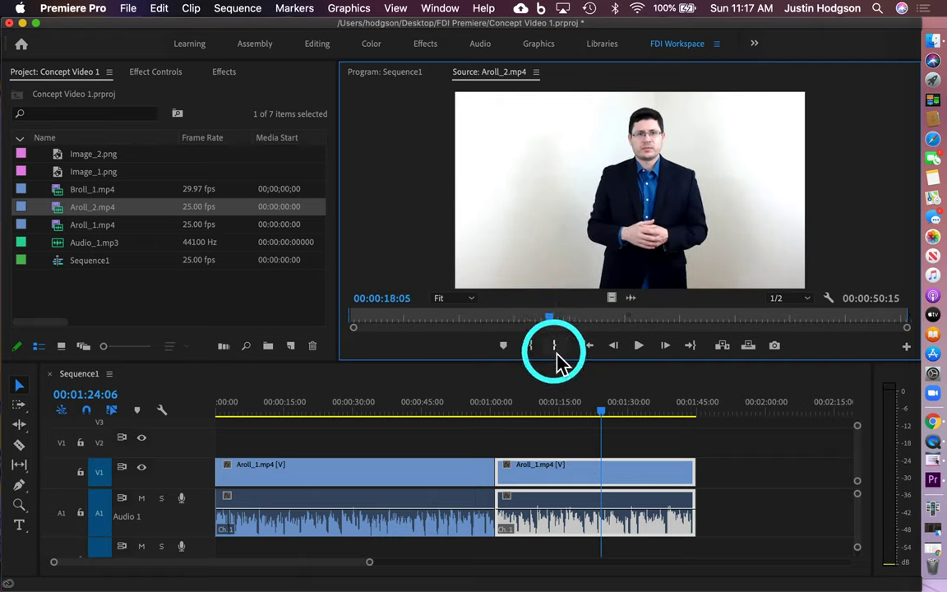
{"action": "left_click", "coordinate": [531, 346]}
Step: Mark the Out point of Aroll_2.mp4 at 00:00:45:10 in the Source Monitor
{"action": "left_click", "coordinate": [552, 318]}
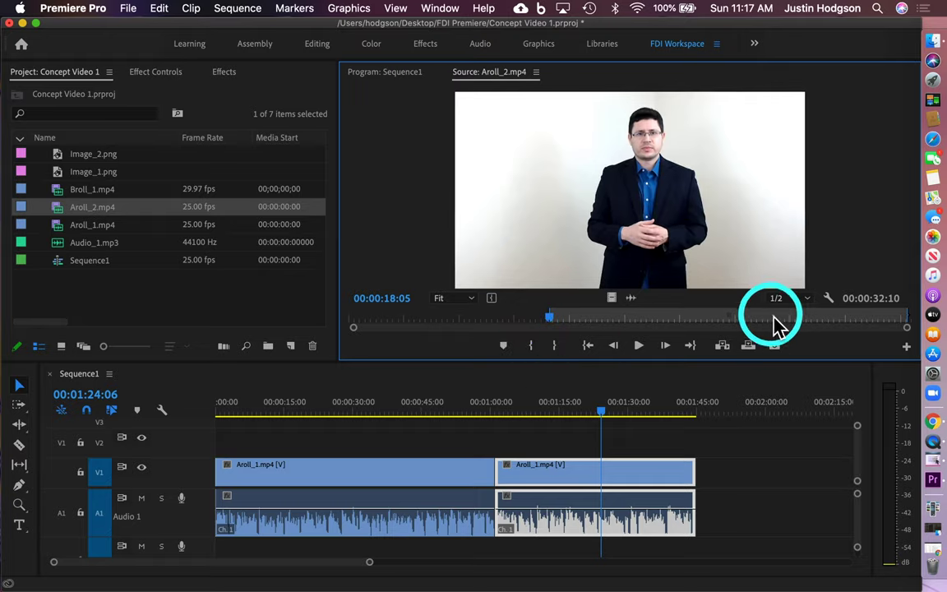
{"action": "left_click_drag", "start_coordinate": [556, 322], "coordinate": [850, 321]}
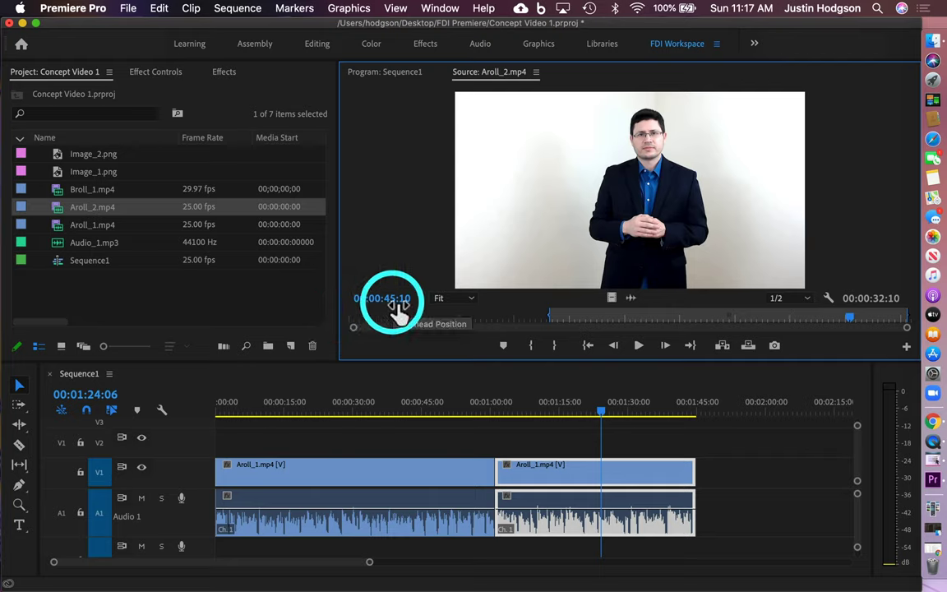
{"action": "left_click", "coordinate": [557, 344]}
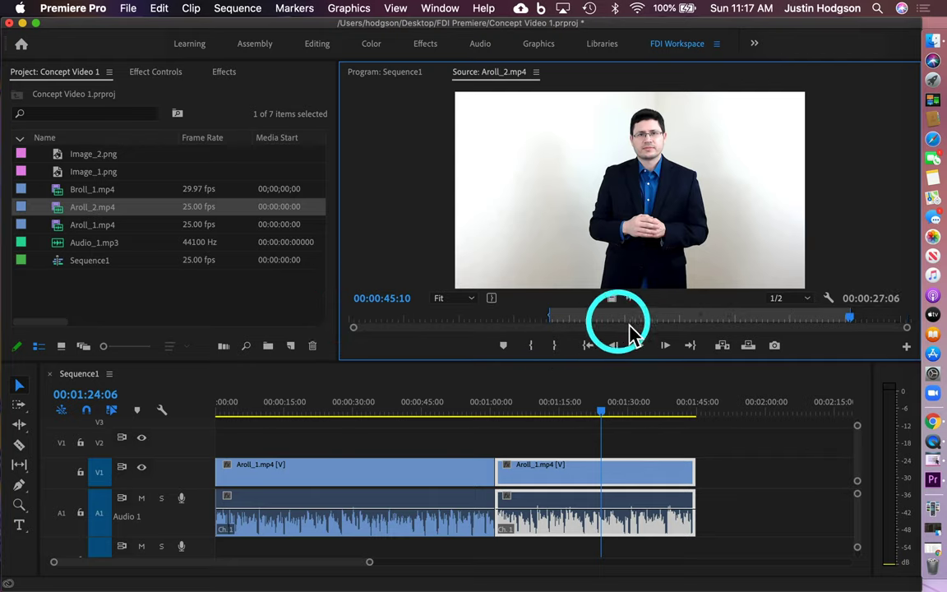
Step: Place the marked portion of Aroll_2.mp4 on track V1 of Sequence1, directly after the second Aroll_1.mp4 segment
{"action": "left_click", "coordinate": [66, 217]}
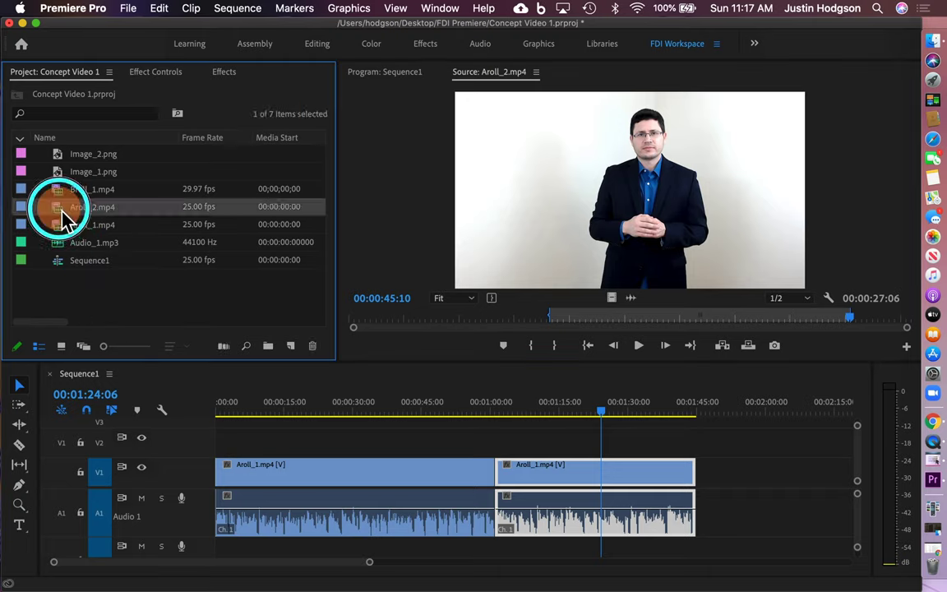
{"action": "left_click_drag", "start_coordinate": [64, 215], "coordinate": [704, 483]}
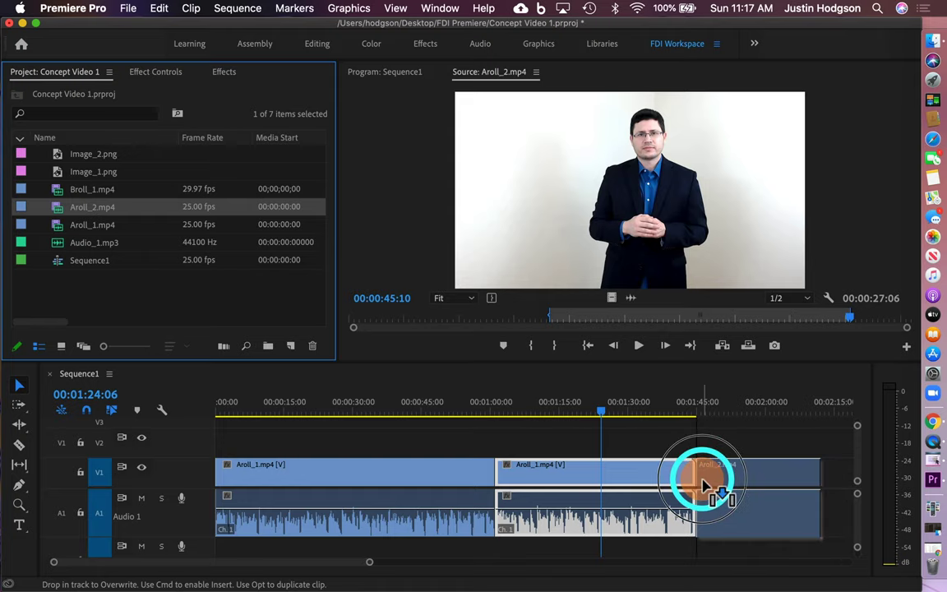
{"action": "left_click_drag", "start_coordinate": [705, 485], "coordinate": [705, 485]}
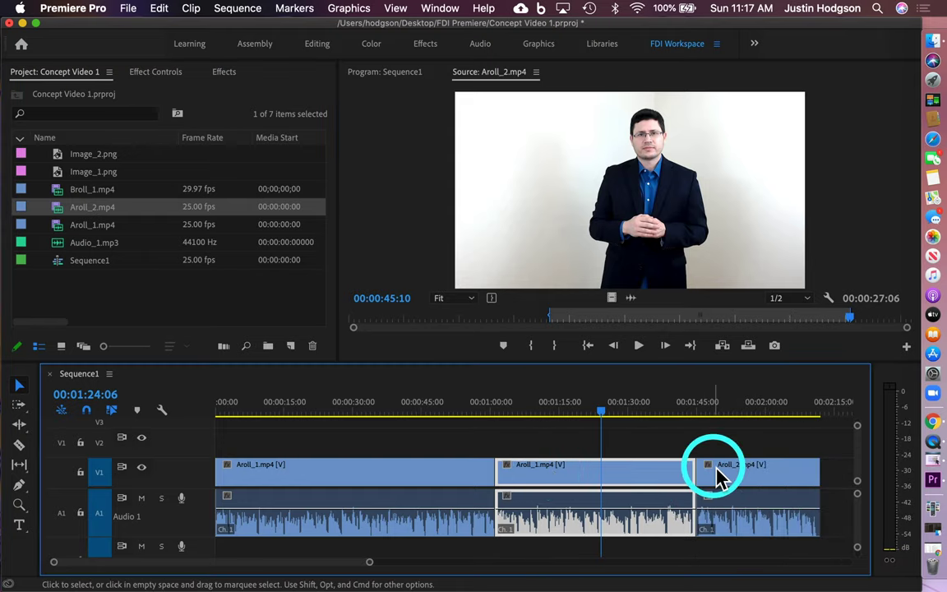
Step: Check the three A-roll clips in Sequence1 and play across the cut between the two Aroll_1.mp4 segments
{"action": "left_click", "coordinate": [371, 476]}
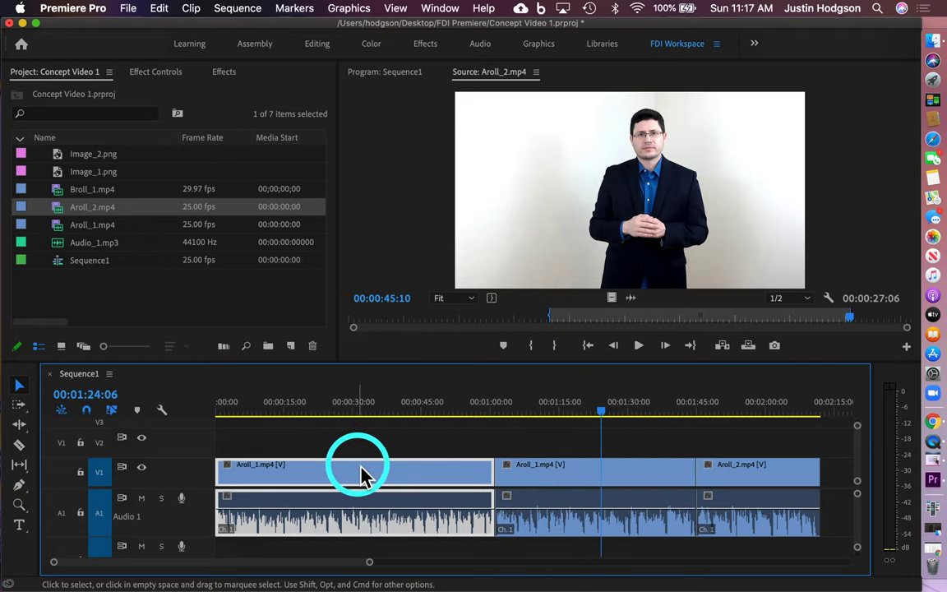
{"action": "left_click", "coordinate": [656, 481]}
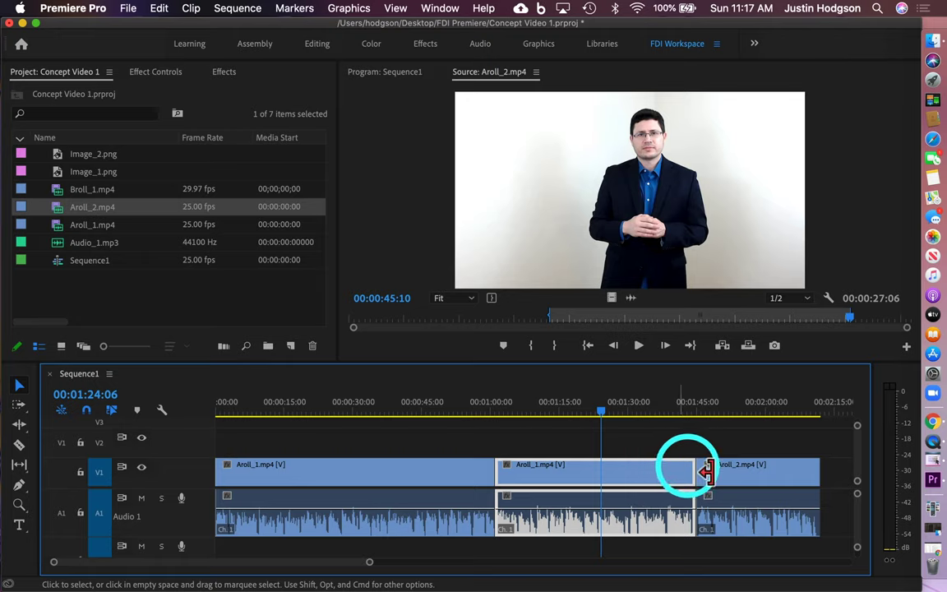
{"action": "left_click", "coordinate": [801, 479]}
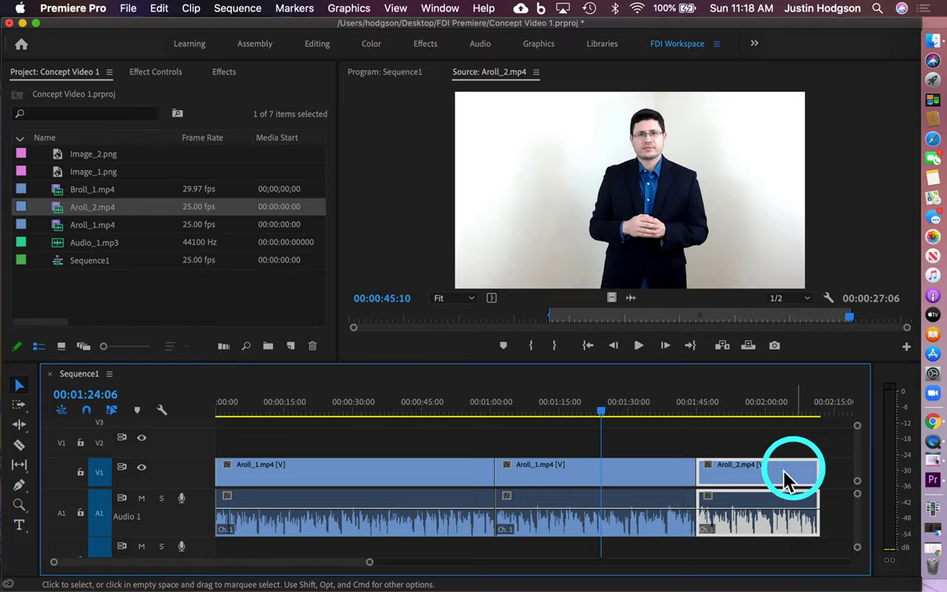
{"action": "left_click", "coordinate": [481, 418]}
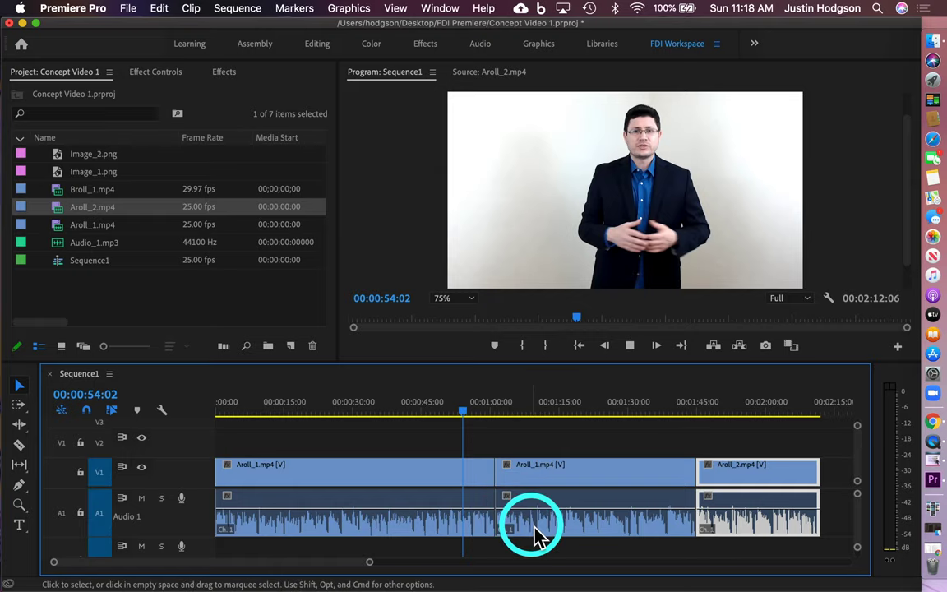
{"action": "key", "text": "space"}
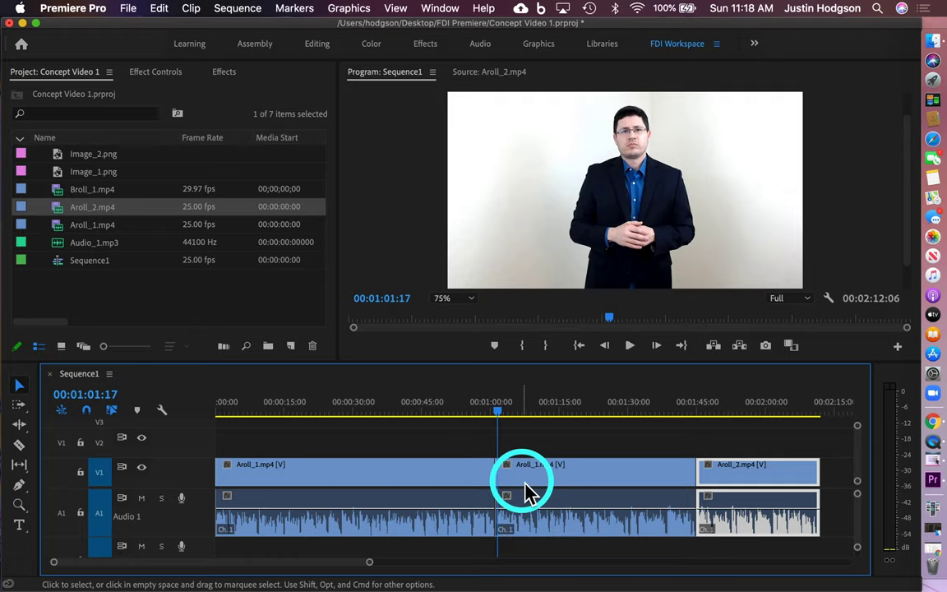
Step: Place Broll_1.mp4 on track V2 of Sequence1 so that it overlaps the cut between the two Aroll_1.mp4 segments
{"action": "scroll", "coordinate": [600, 480], "scroll_direction": "up", "scroll_amount": 1}
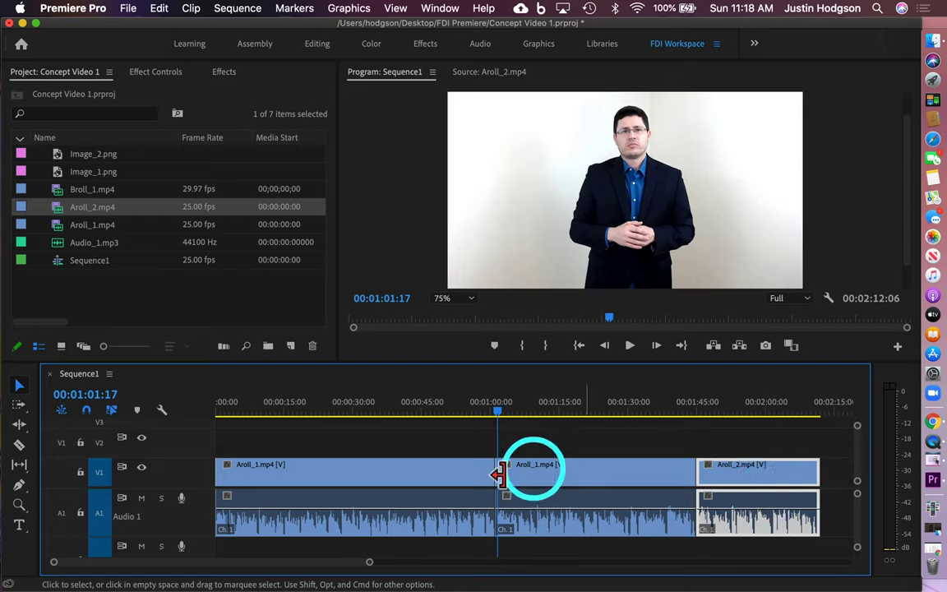
{"action": "left_click", "coordinate": [62, 192]}
{"action": "left_click_drag", "start_coordinate": [63, 198], "coordinate": [435, 459]}
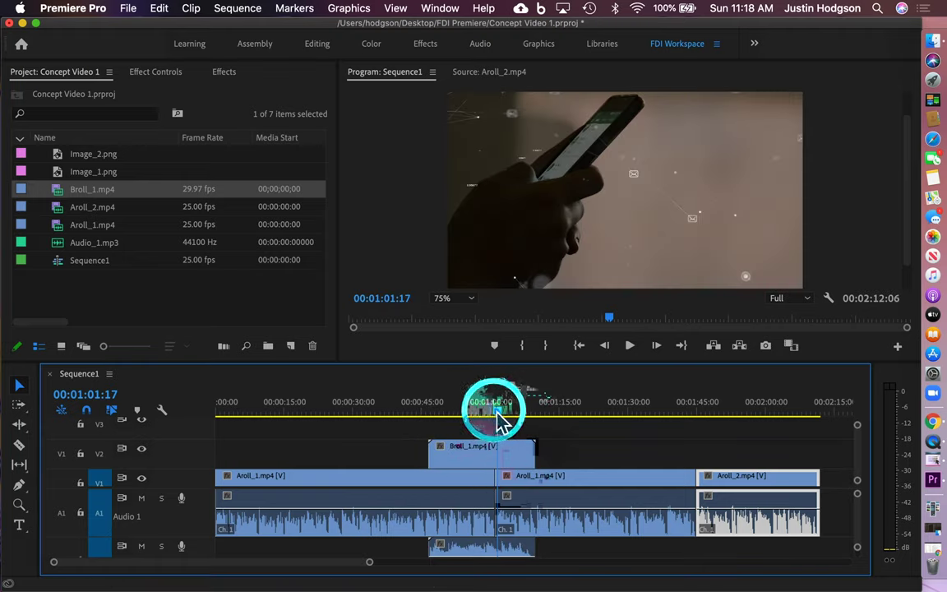
Step: Position the playhead at 00:01:02:14, where the Broll_1.mp4 picture is black, and split the clip there with the Razor tool
{"action": "left_click_drag", "start_coordinate": [503, 417], "coordinate": [507, 418]}
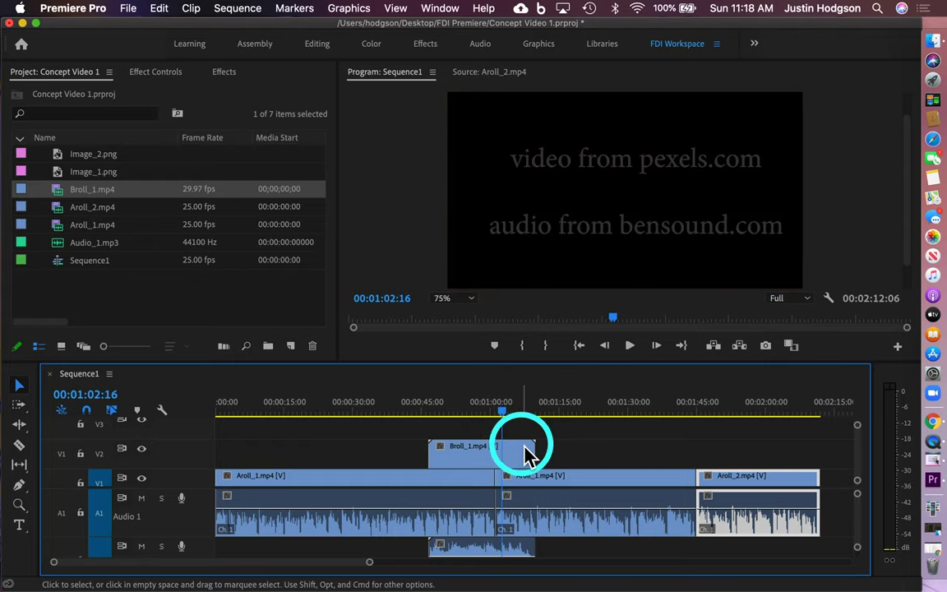
{"action": "key", "text": "Left"}
{"action": "key", "text": "Left"}
{"action": "key", "text": "Left"}
{"action": "key", "text": "Right"}
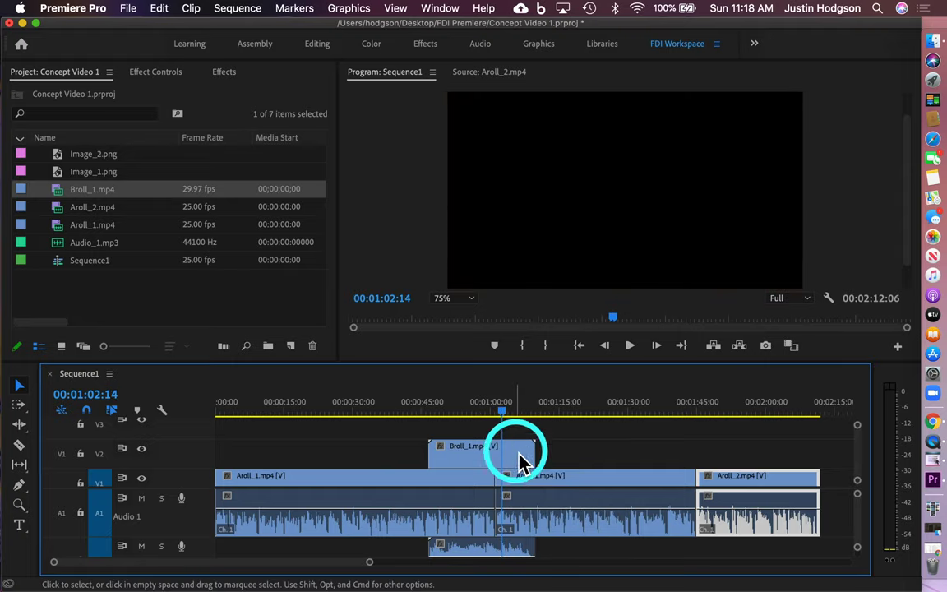
{"action": "left_click", "coordinate": [19, 447]}
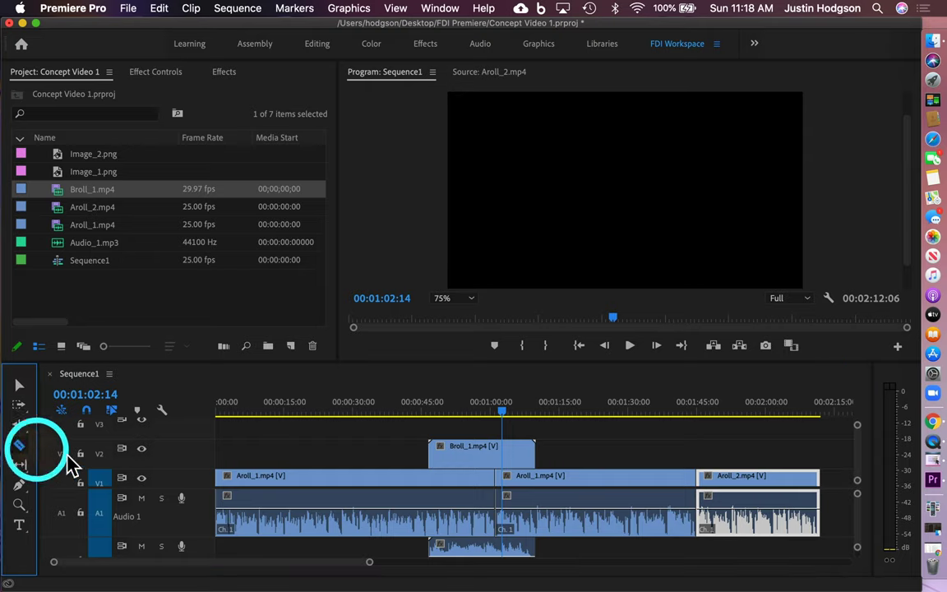
{"action": "left_click", "coordinate": [504, 452]}
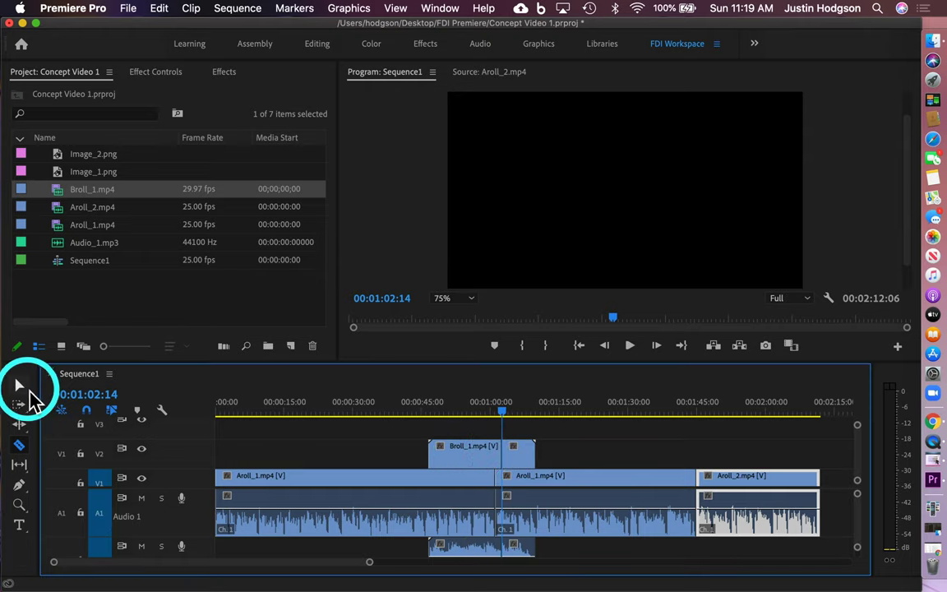
Step: Delete the portion of Broll_1.mp4 after the split, including its linked audio
{"action": "left_click", "coordinate": [23, 387]}
{"action": "left_click", "coordinate": [520, 453]}
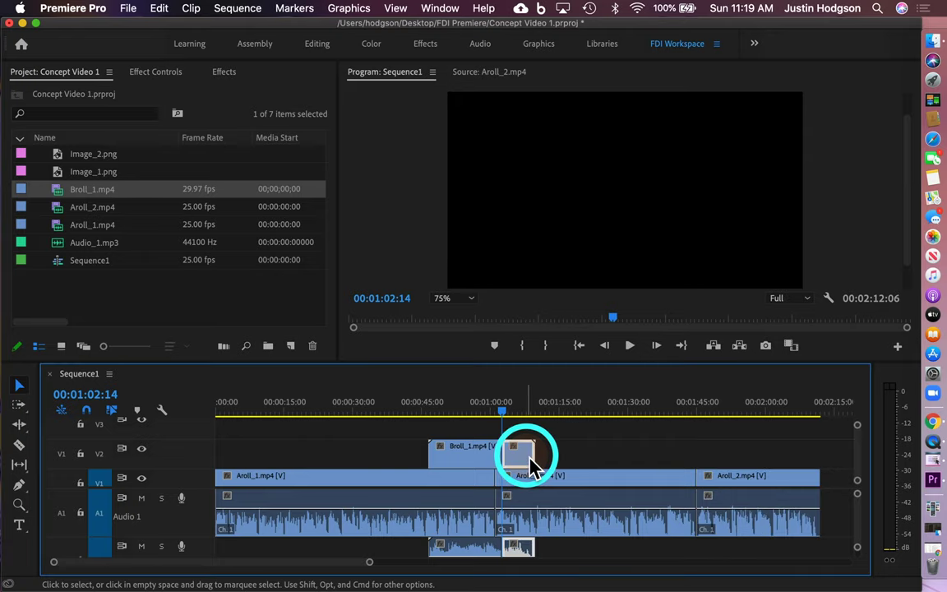
{"action": "key", "text": "Delete"}
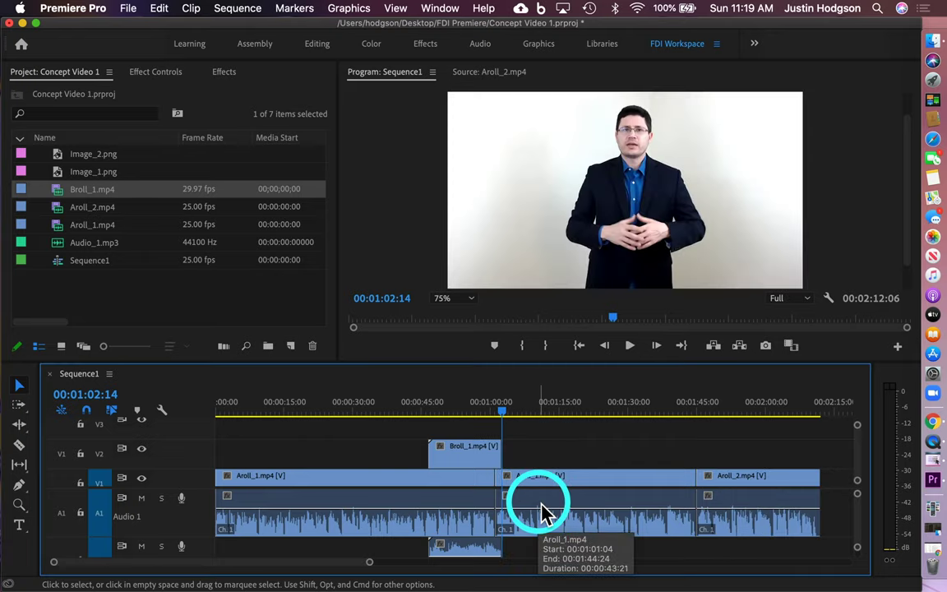
Step: Move Broll_1.mp4 about 2 seconds later on track V2 and play Sequence1 from just before the clip
{"action": "left_click_drag", "start_coordinate": [470, 458], "coordinate": [485, 467]}
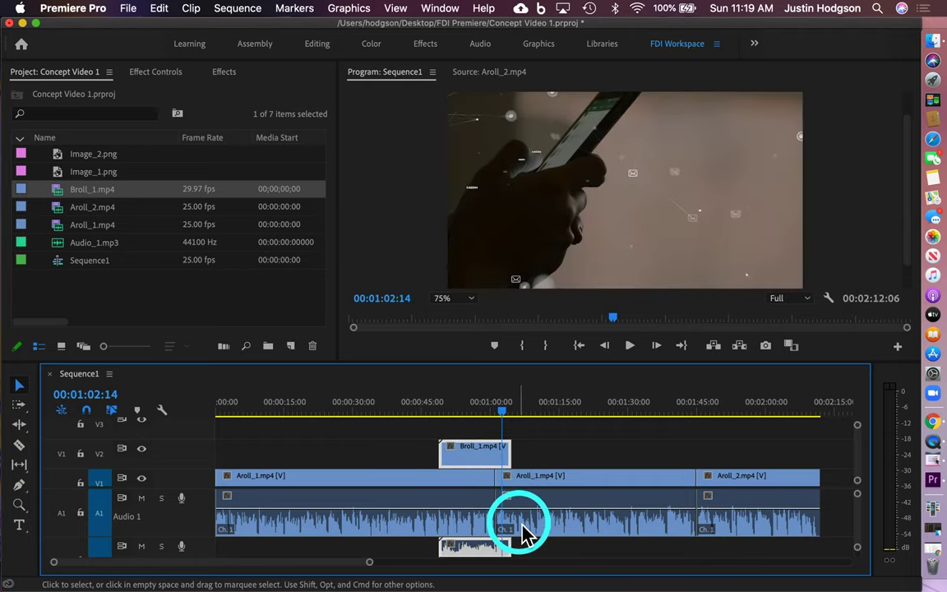
{"action": "mouse_move", "coordinate": [479, 460]}
{"action": "left_mouse_down"}
{"action": "mouse_move", "coordinate": [485, 466]}
{"action": "mouse_move", "coordinate": [490, 427]}
{"action": "mouse_move", "coordinate": [503, 467]}
{"action": "mouse_move", "coordinate": [490, 457]}
{"action": "left_mouse_up"}
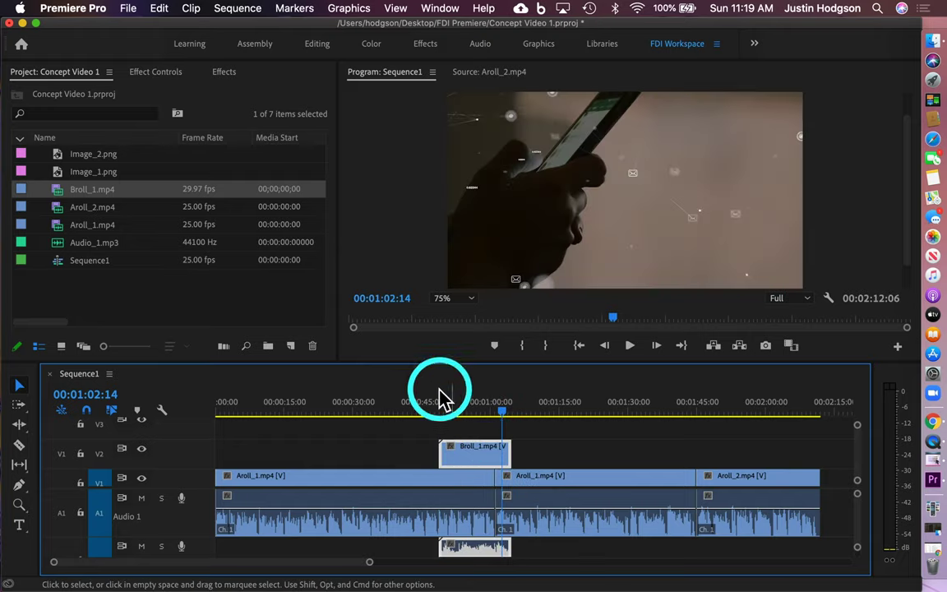
{"action": "left_click", "coordinate": [433, 409]}
{"action": "key", "text": "space"}
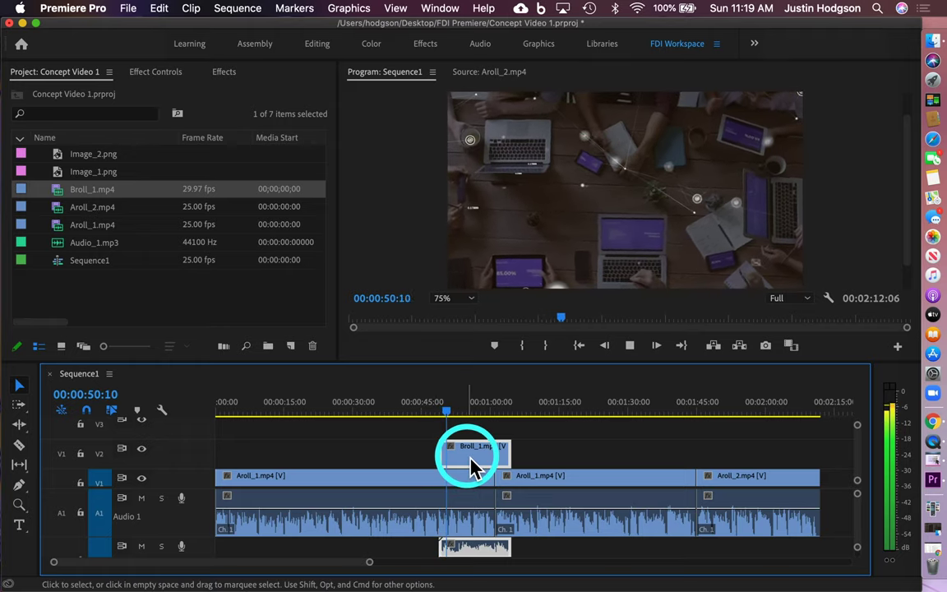
{"action": "key", "text": "space"}
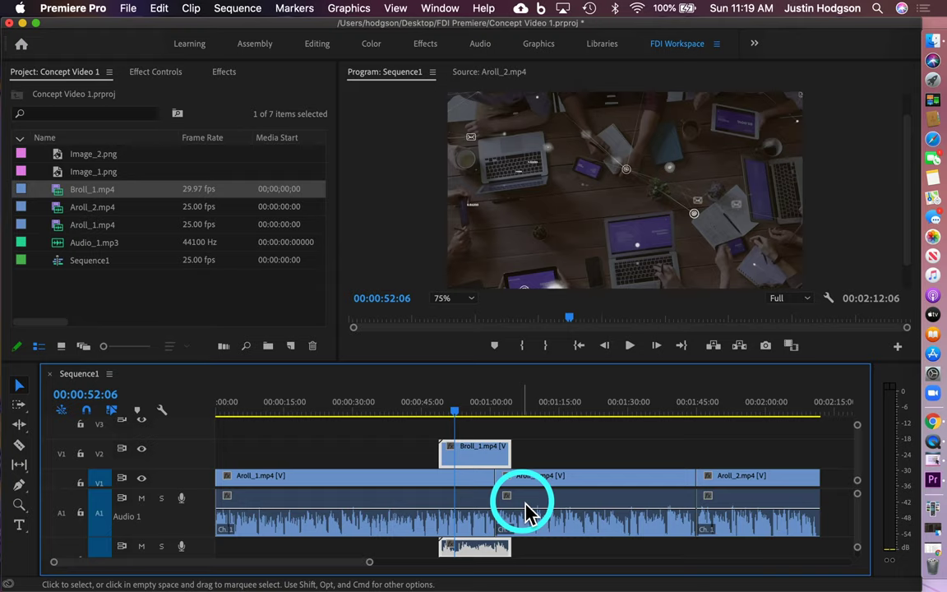
Step: Delete only the audio of Broll_1.mp4 from track A2, keeping video track V2 locked during the deletion
{"action": "scroll", "coordinate": [530, 516], "scroll_direction": "down", "scroll_amount": 1}
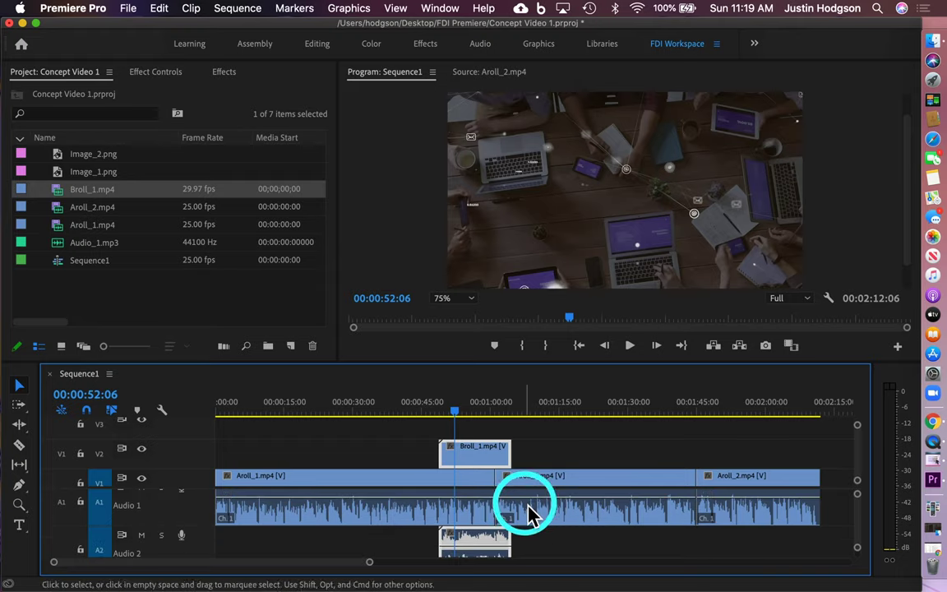
{"action": "scroll", "coordinate": [530, 515], "scroll_direction": "up", "scroll_amount": 1}
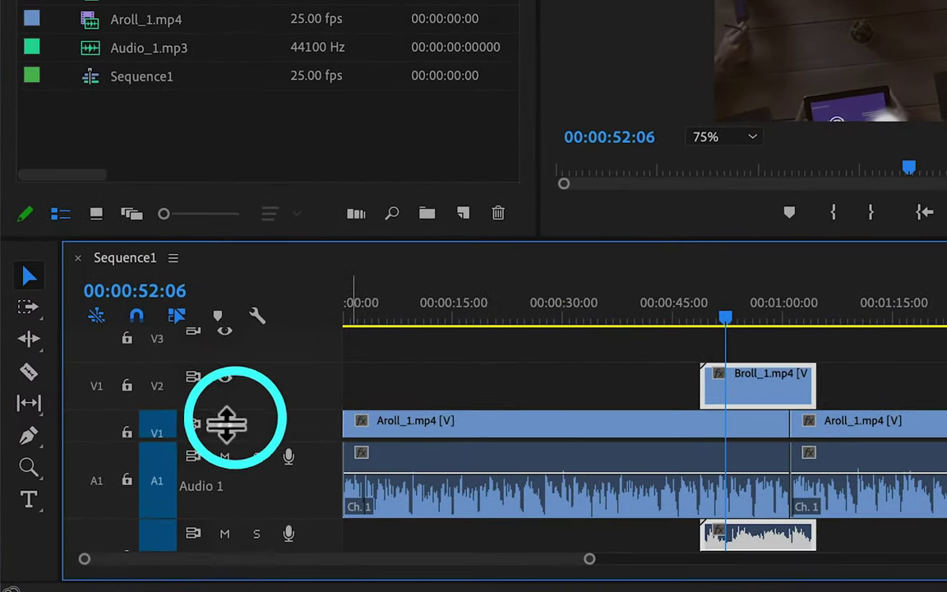
{"action": "left_click", "coordinate": [128, 386]}
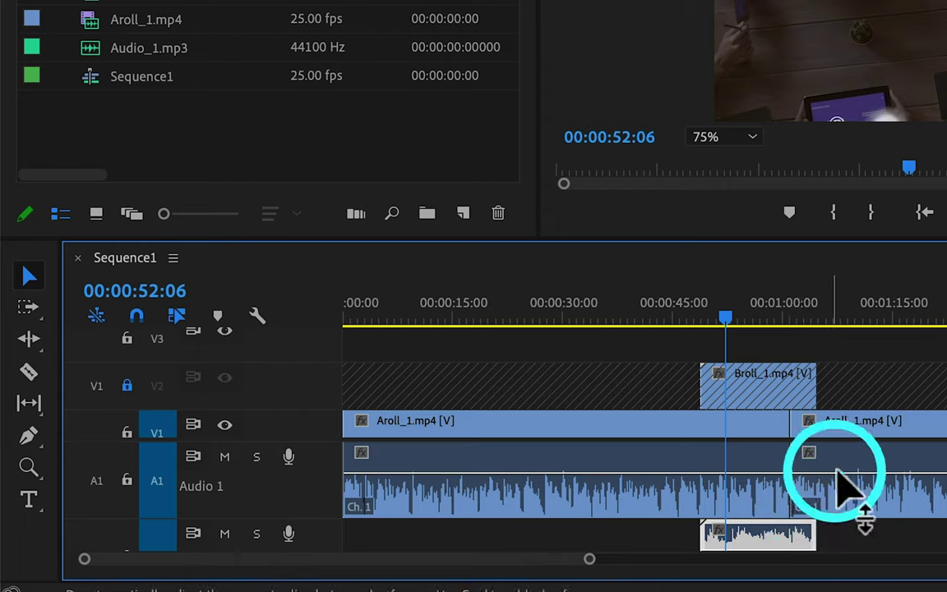
{"action": "scroll", "coordinate": [845, 483], "scroll_direction": "down", "scroll_amount": 2}
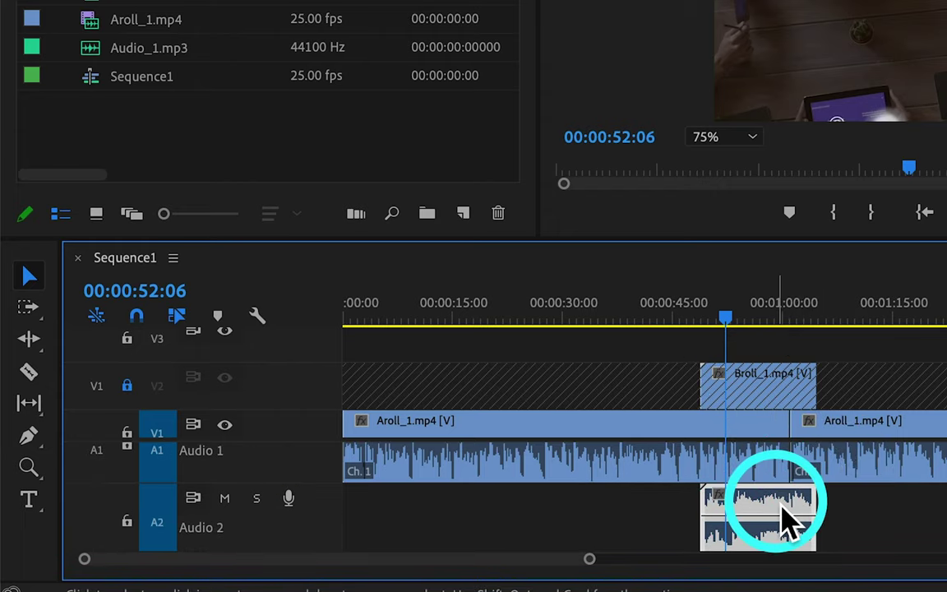
{"action": "left_click", "coordinate": [700, 514], "text": "alt"}
{"action": "key", "text": "Delete"}
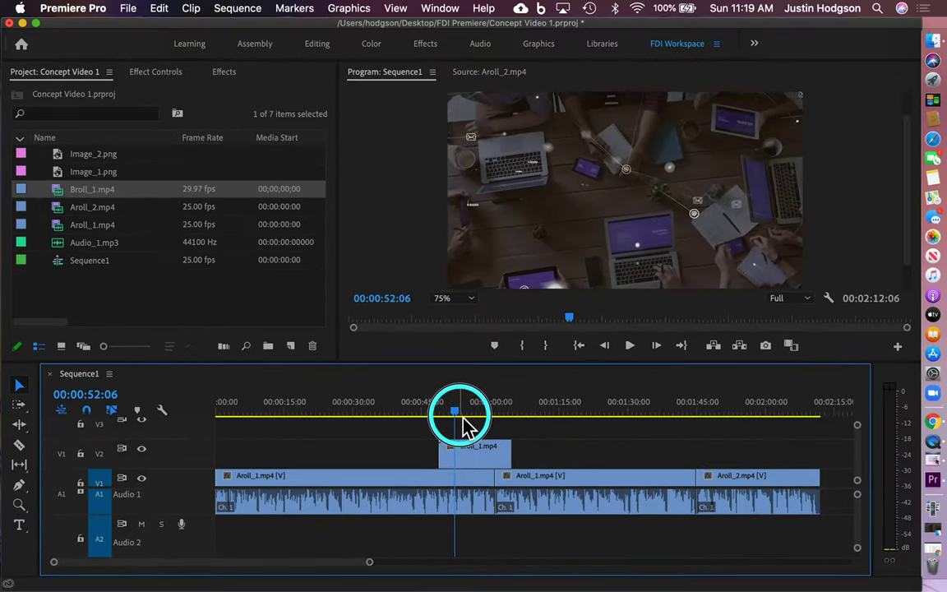
Step: Play Sequence1 from just before Broll_1.mp4 and again across the cut from Aroll_1.mp4 into Aroll_2.mp4
{"action": "key", "text": "space"}
{"action": "left_click", "coordinate": [424, 416]}
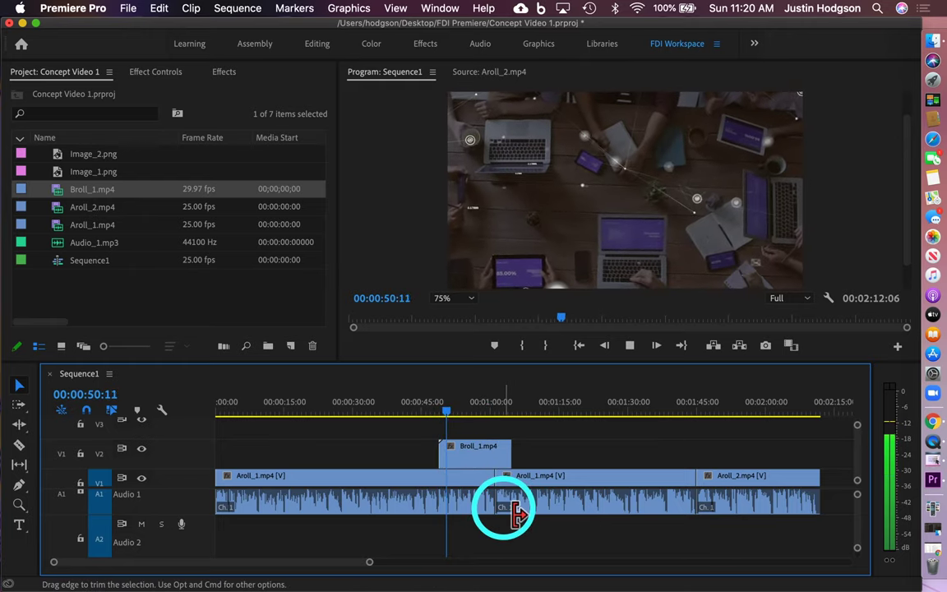
{"action": "key", "text": "space"}
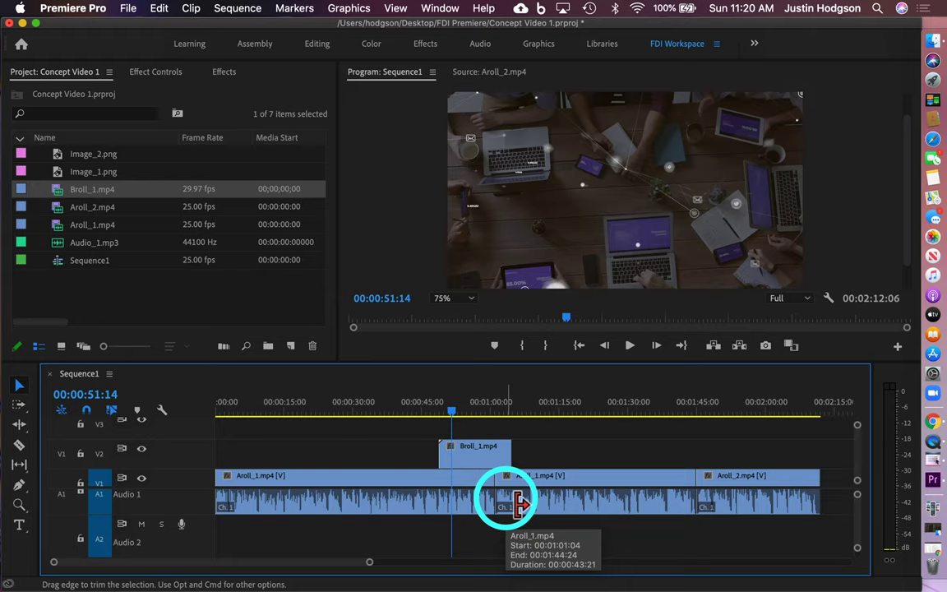
{"action": "left_click", "coordinate": [688, 409]}
{"action": "key", "text": "space"}
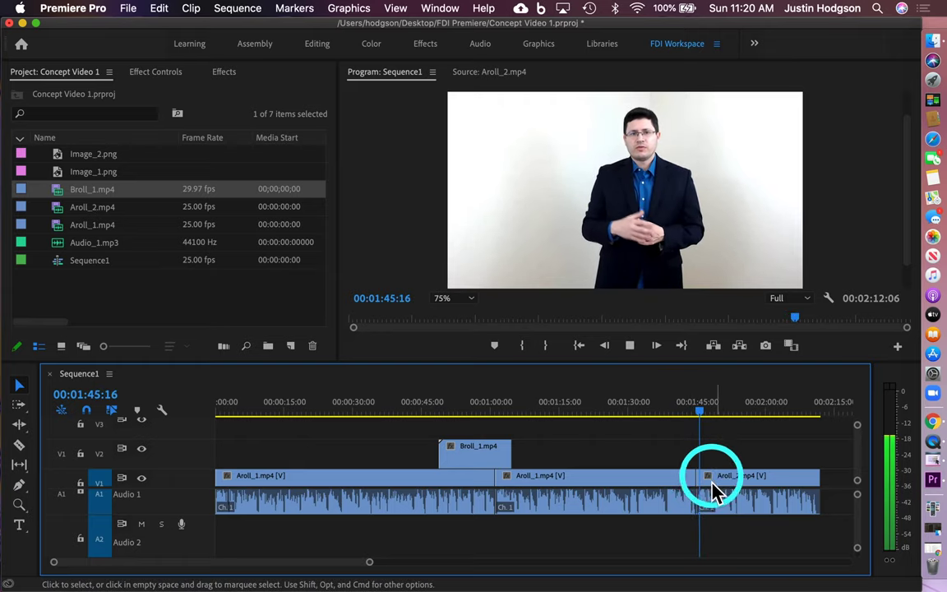
{"action": "key", "text": "space"}
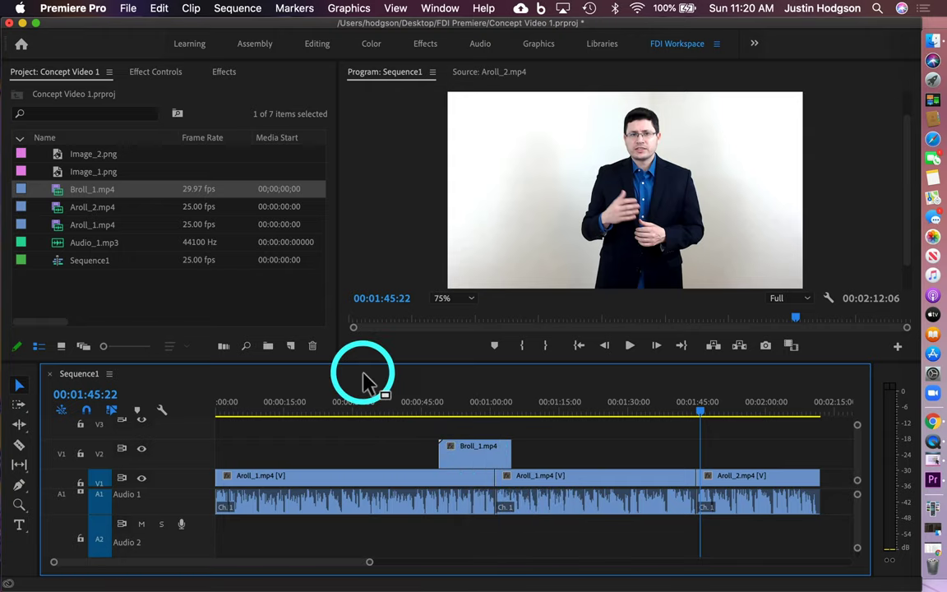
Step: Place Image_1.png and Image_2.png back to back on track V2 over the cut from Aroll_1.mp4 to Aroll_2.mp4, and scrub across them
{"action": "left_click", "coordinate": [90, 156]}
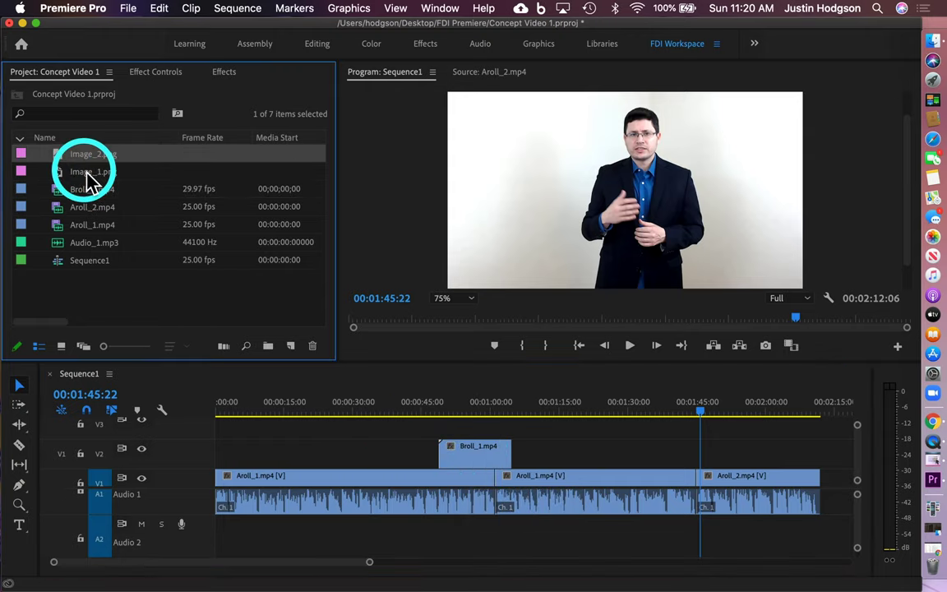
{"action": "left_click", "coordinate": [88, 173]}
{"action": "left_click_drag", "start_coordinate": [90, 174], "coordinate": [92, 161]}
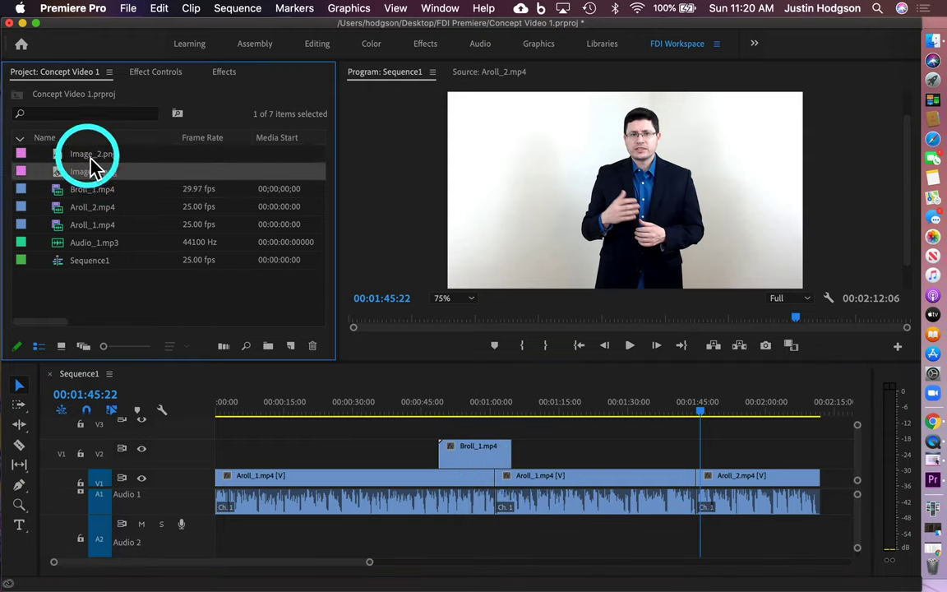
{"action": "left_click", "coordinate": [91, 156], "text": "shift"}
{"action": "left_click_drag", "start_coordinate": [45, 164], "coordinate": [699, 461]}
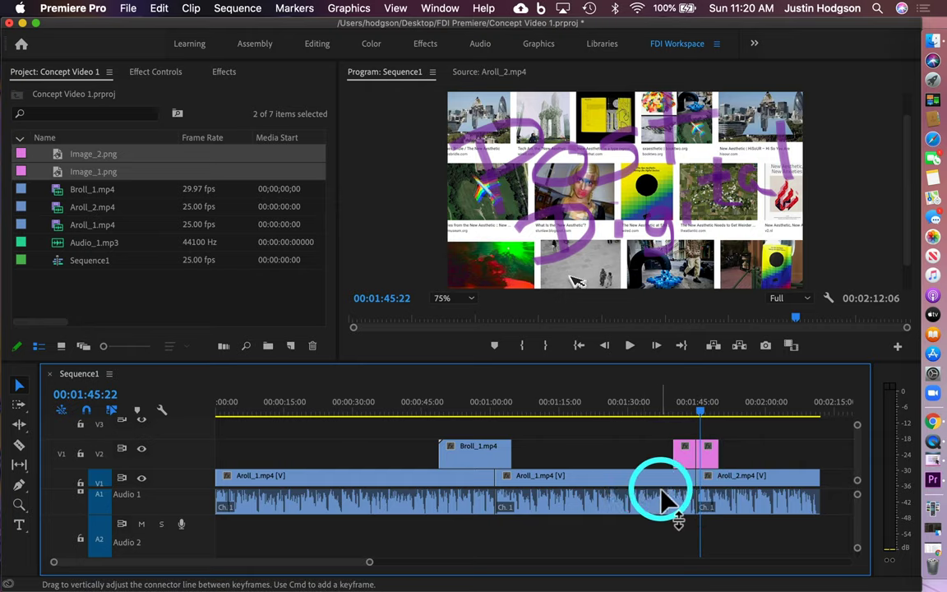
{"action": "left_click", "coordinate": [693, 409]}
{"action": "left_click_drag", "start_coordinate": [694, 415], "coordinate": [730, 419]}
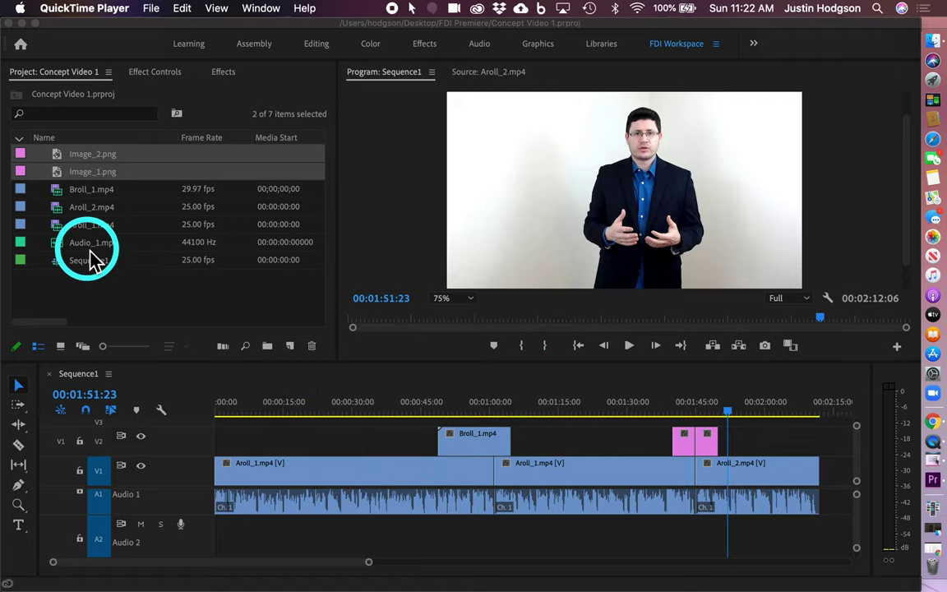
Step: Add Audio_1.mp3 to audio track A2, starting at the beginning of Sequence1
{"action": "left_click", "coordinate": [47, 255]}
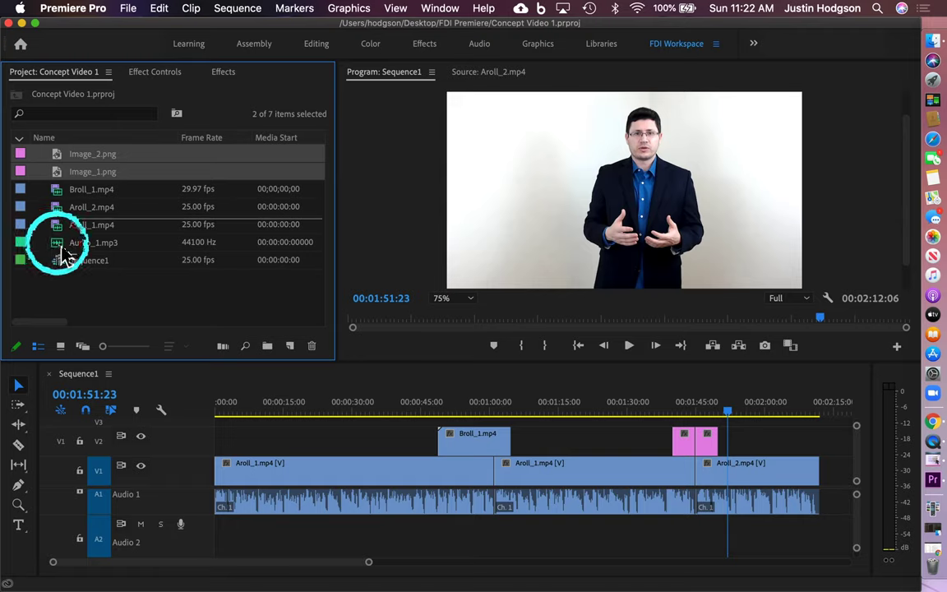
{"action": "left_click_drag", "start_coordinate": [60, 251], "coordinate": [245, 555]}
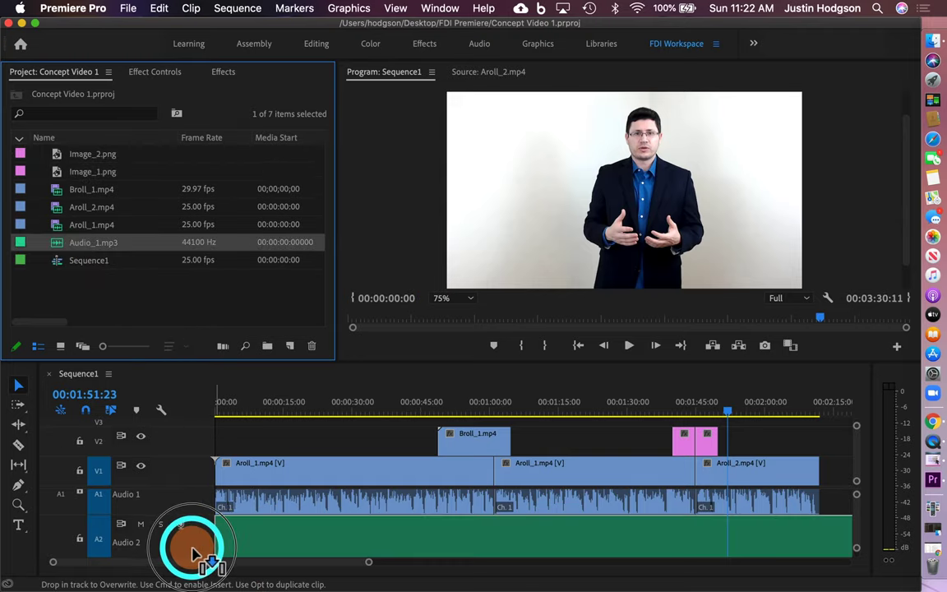
{"action": "left_click_drag", "start_coordinate": [193, 548], "coordinate": [198, 549]}
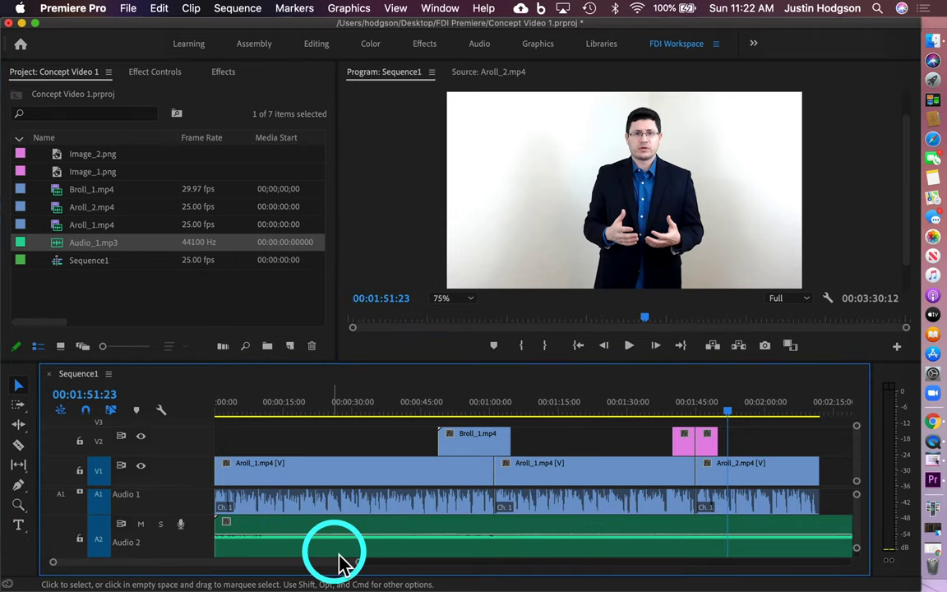
Step: Trim the end of Audio_1.mp3 on track A2 to the end of Aroll_2.mp4 and play Sequence1 from its start
{"action": "left_click_drag", "start_coordinate": [359, 562], "coordinate": [501, 567]}
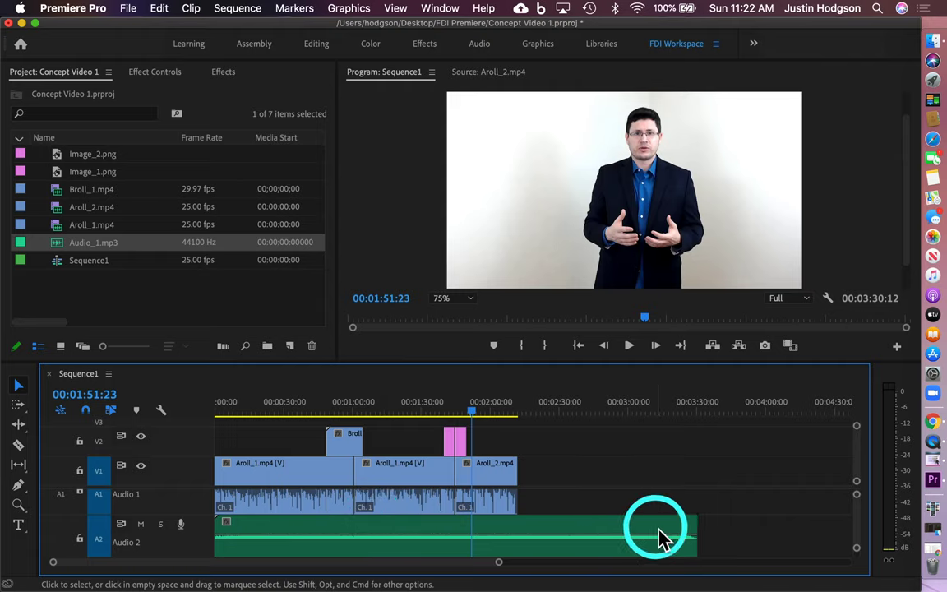
{"action": "left_click", "coordinate": [327, 523]}
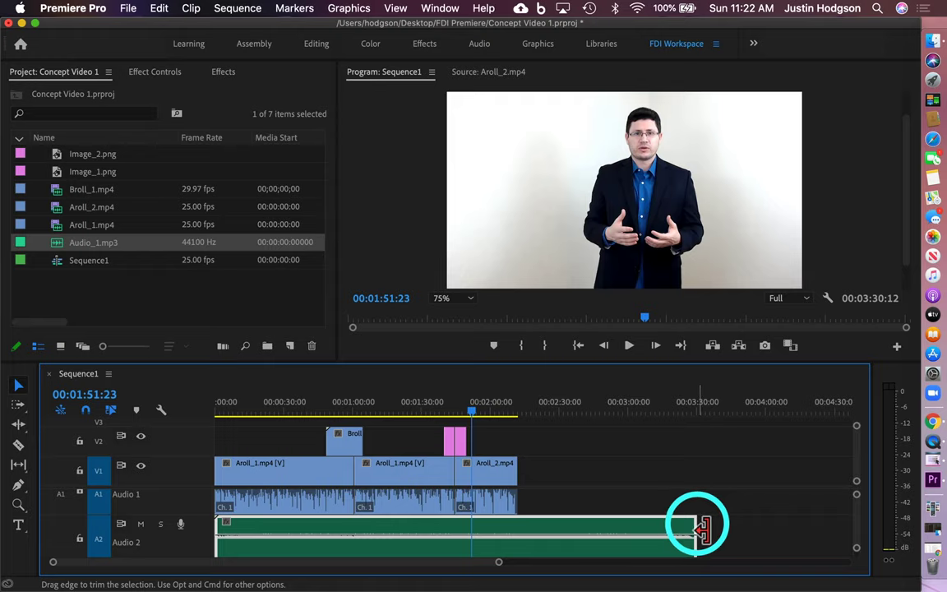
{"action": "left_click_drag", "start_coordinate": [697, 528], "coordinate": [523, 534]}
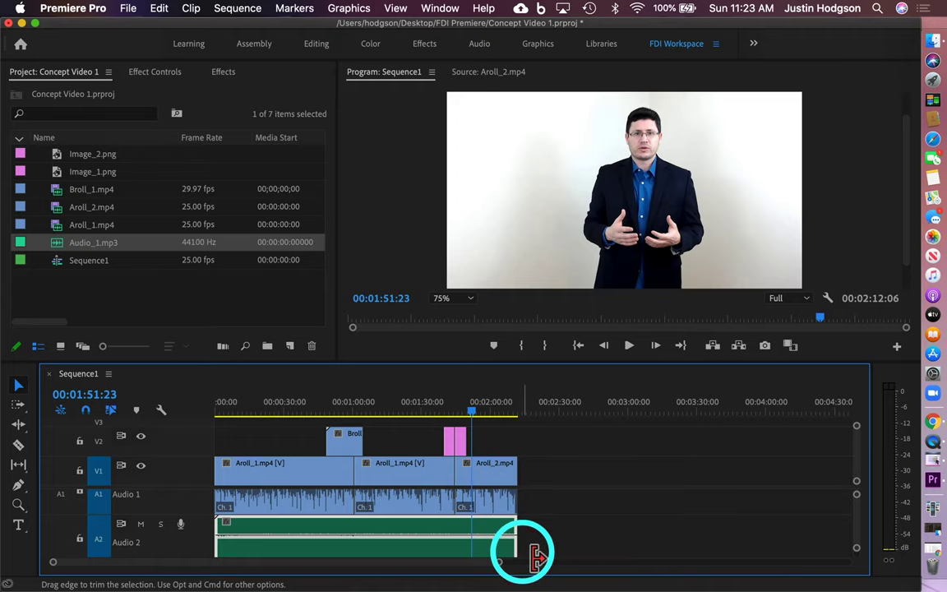
{"action": "left_click_drag", "start_coordinate": [232, 411], "coordinate": [219, 412]}
{"action": "key", "text": "space"}
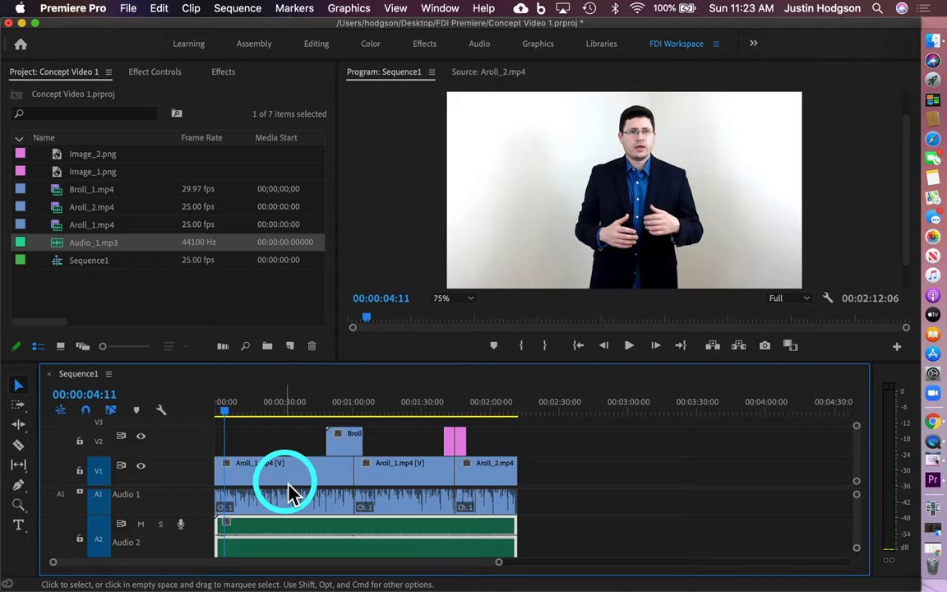
Step: Enlarge audio track A2 in the timeline to expose the volume line of Audio_1.mp3
{"action": "left_click_drag", "start_coordinate": [498, 562], "coordinate": [344, 562]}
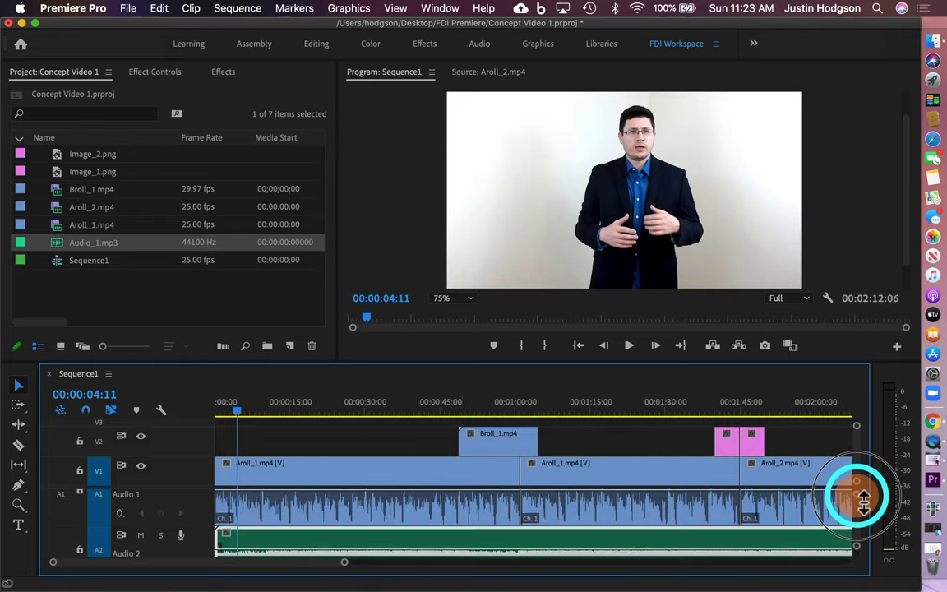
{"action": "scroll", "coordinate": [637, 498], "scroll_direction": "down", "scroll_amount": 2}
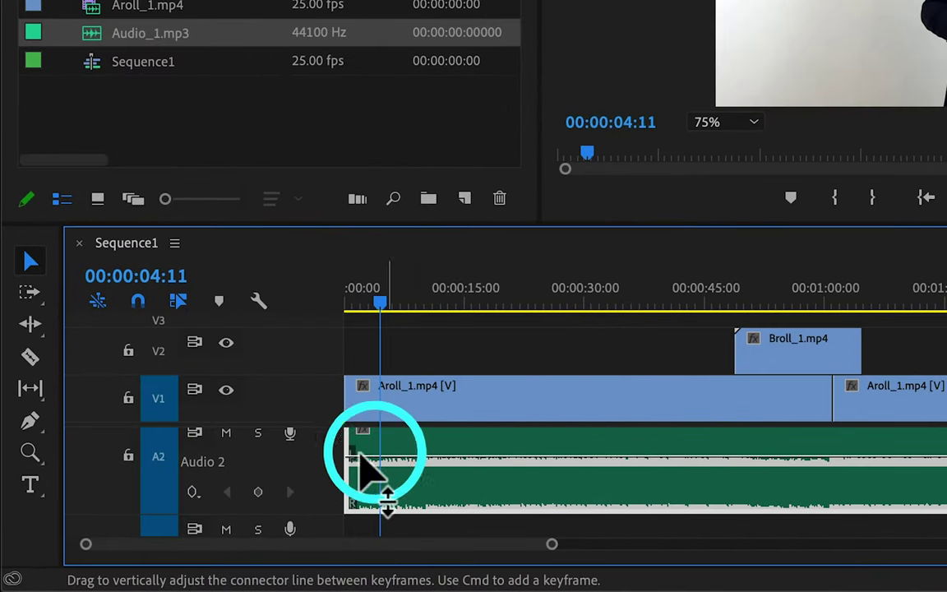
{"action": "double_click", "coordinate": [313, 460]}
{"action": "scroll", "coordinate": [511, 477], "scroll_direction": "up", "scroll_amount": 1}
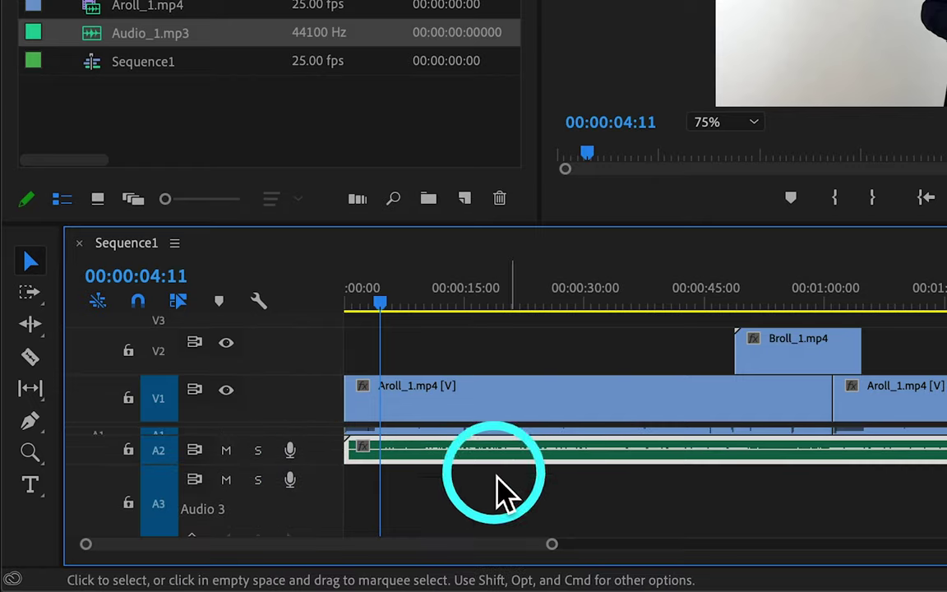
{"action": "double_click", "coordinate": [332, 452]}
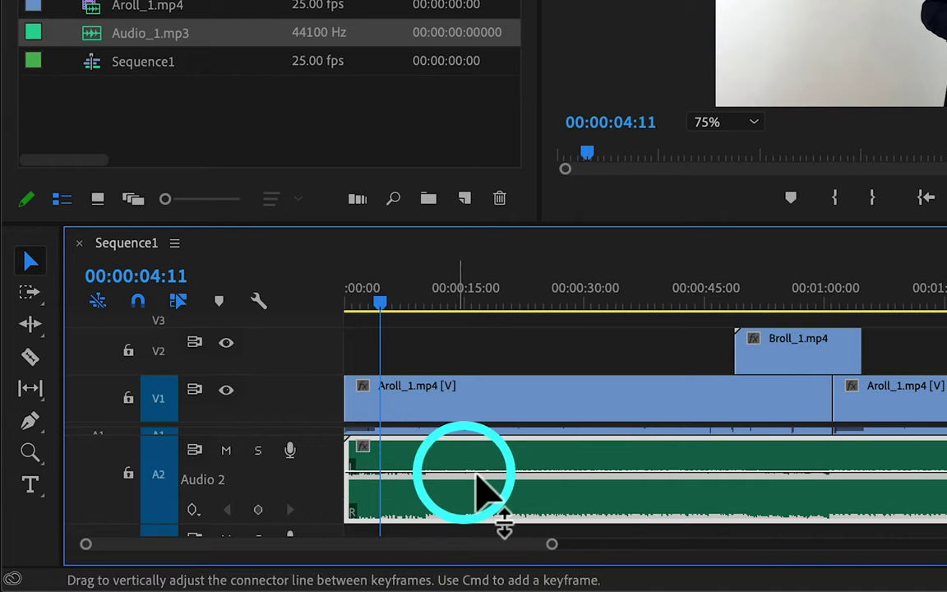
Step: Lower the volume level of Audio_1.mp3 on track A2 to about -4 dB, playing Sequence1 to check each adjustment
{"action": "left_click_drag", "start_coordinate": [585, 477], "coordinate": [580, 474]}
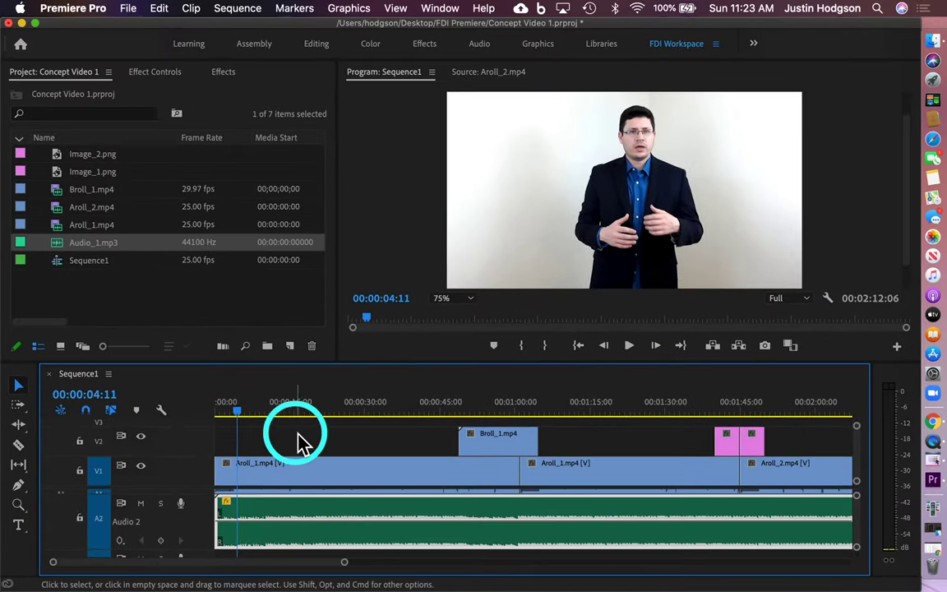
{"action": "key", "text": "space"}
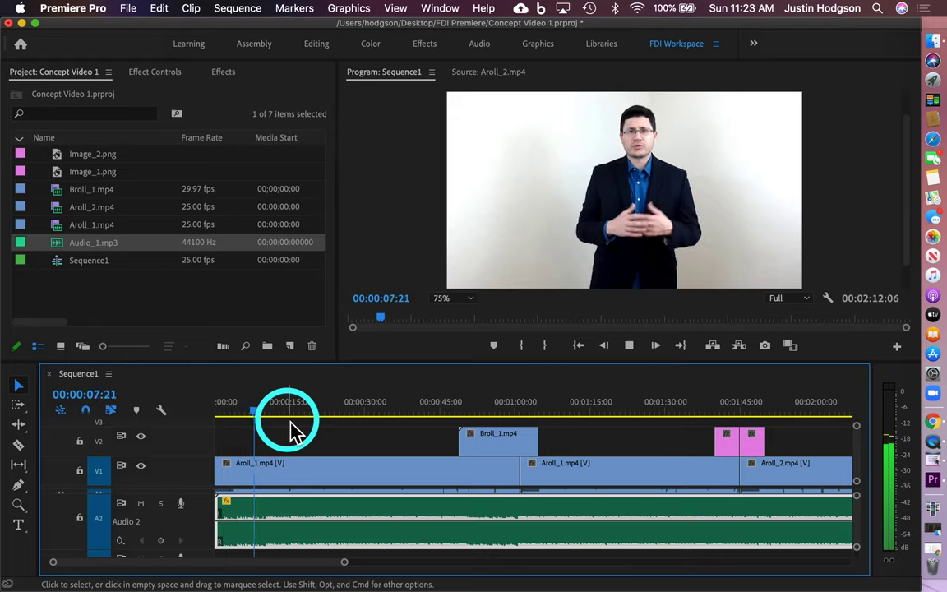
{"action": "key", "text": "space"}
{"action": "left_click_drag", "start_coordinate": [349, 546], "coordinate": [359, 530]}
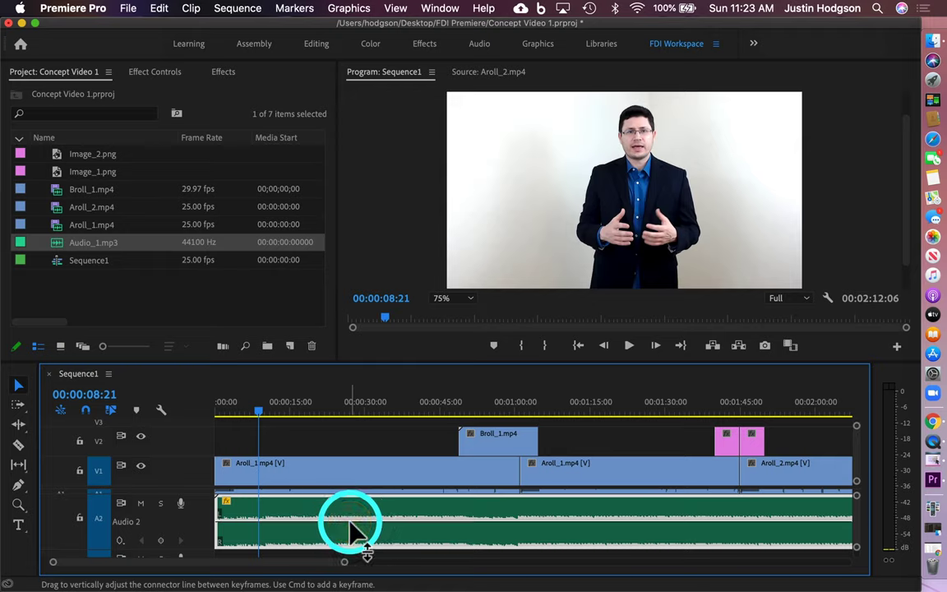
{"action": "key", "text": "space"}
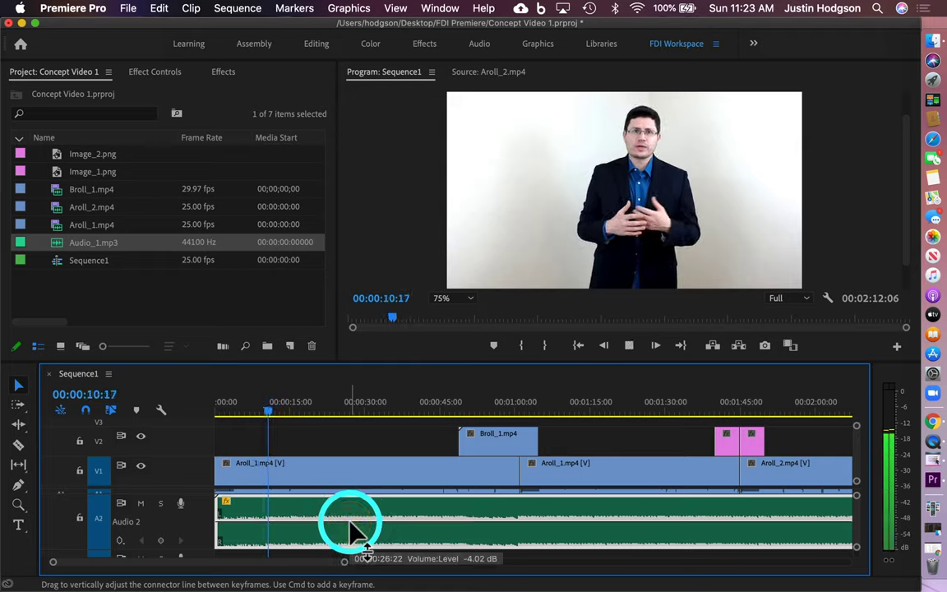
{"action": "key", "text": "space"}
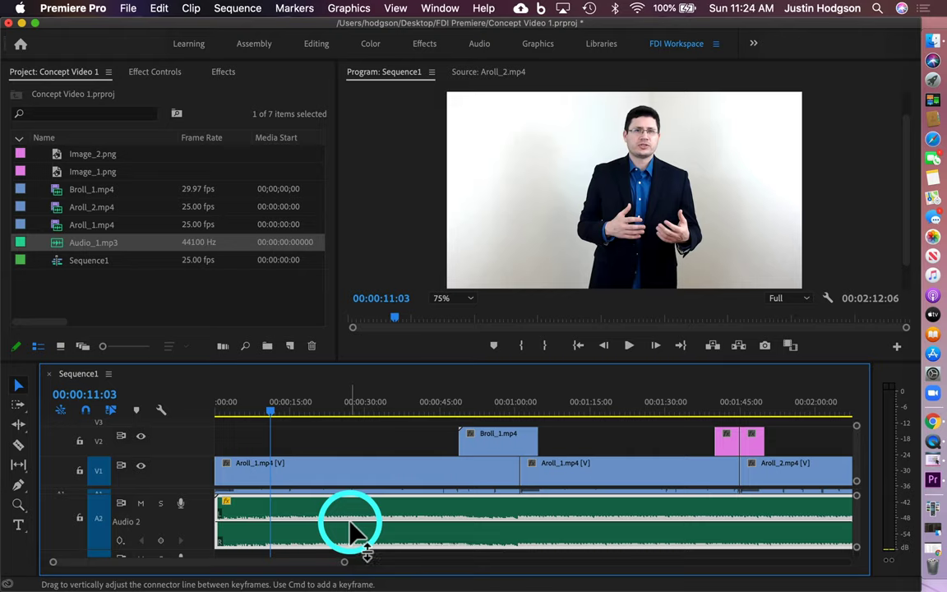
{"action": "scroll", "coordinate": [349, 528], "scroll_direction": "up", "scroll_amount": 2}
{"action": "scroll", "coordinate": [349, 528], "scroll_direction": "up", "scroll_amount": 2}
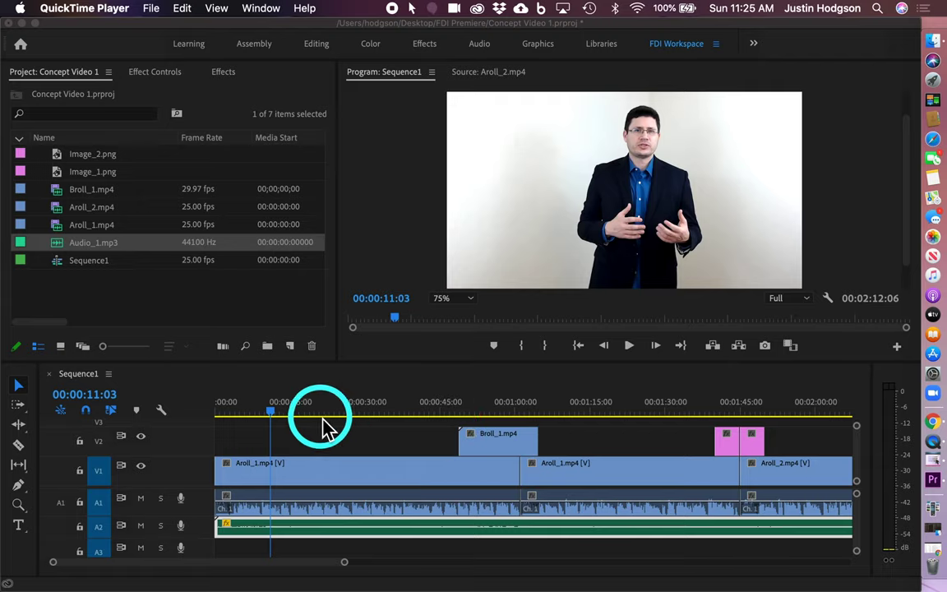
Step: Split the first Aroll_1.mp4 clip with its audio at 00:00:27:10 using the Razor tool, and select the portion after the split
{"action": "left_click", "coordinate": [275, 415]}
{"action": "left_click_drag", "start_coordinate": [271, 415], "coordinate": [355, 423]}
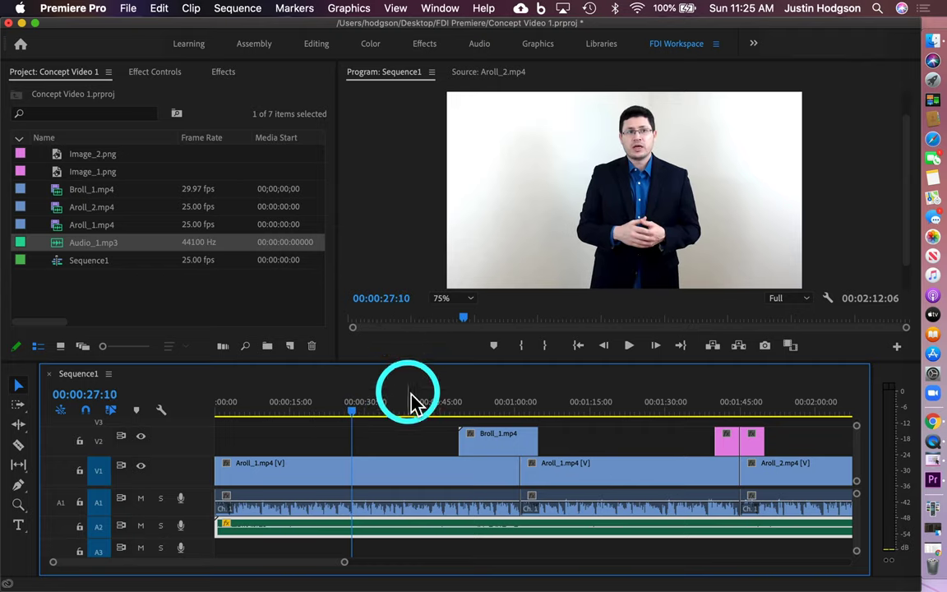
{"action": "left_click", "coordinate": [23, 448]}
{"action": "left_click", "coordinate": [353, 474]}
{"action": "left_click", "coordinate": [18, 384]}
{"action": "left_click", "coordinate": [393, 483]}
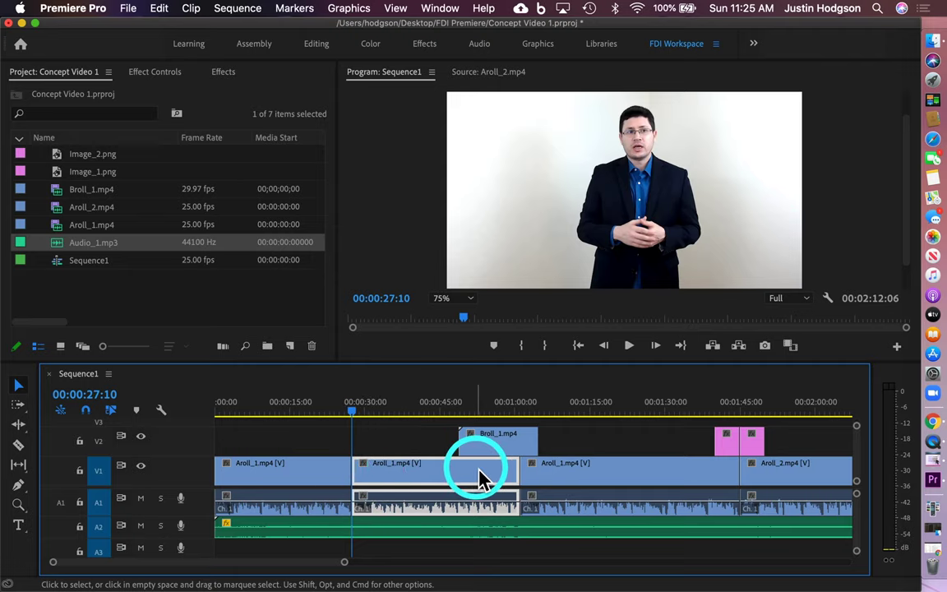
Step: Show the Motion properties of the selected Aroll_1.mp4 portion at 00:00:46:03, with the program preview zoomed to 50%
{"action": "left_click", "coordinate": [445, 404]}
{"action": "left_click_drag", "start_coordinate": [448, 408], "coordinate": [466, 405]}
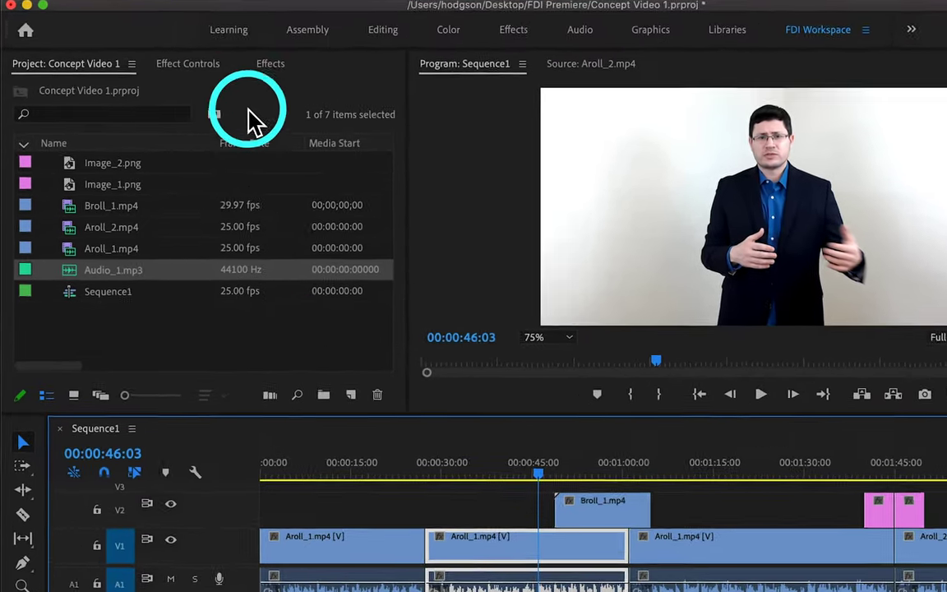
{"action": "left_click", "coordinate": [175, 73]}
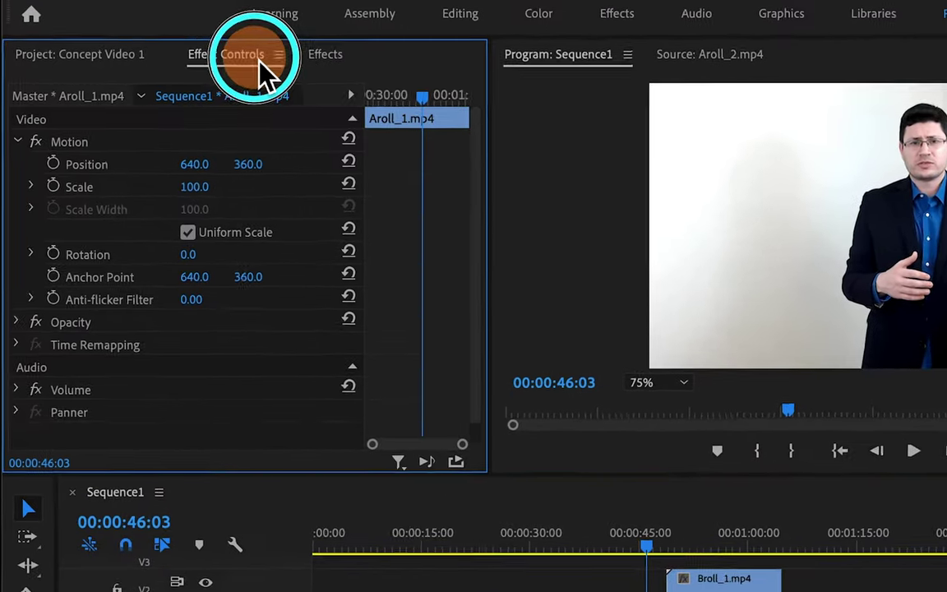
{"action": "left_click", "coordinate": [18, 142]}
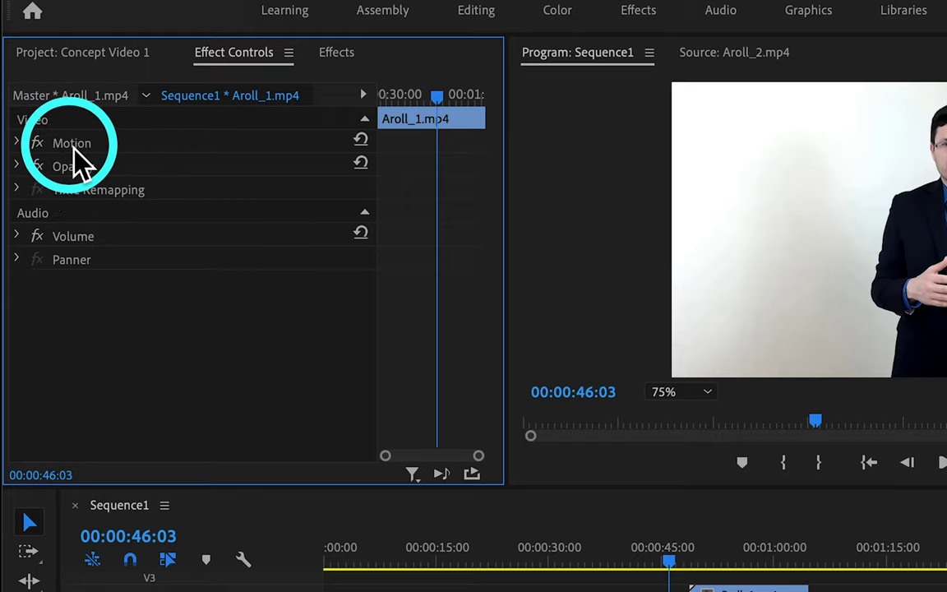
{"action": "left_click", "coordinate": [18, 144]}
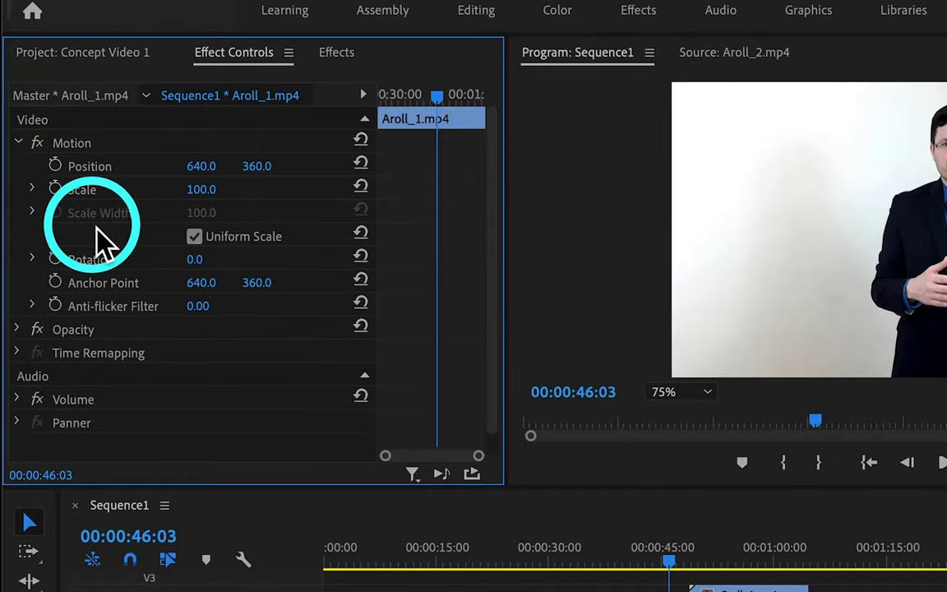
{"action": "left_click", "coordinate": [134, 194]}
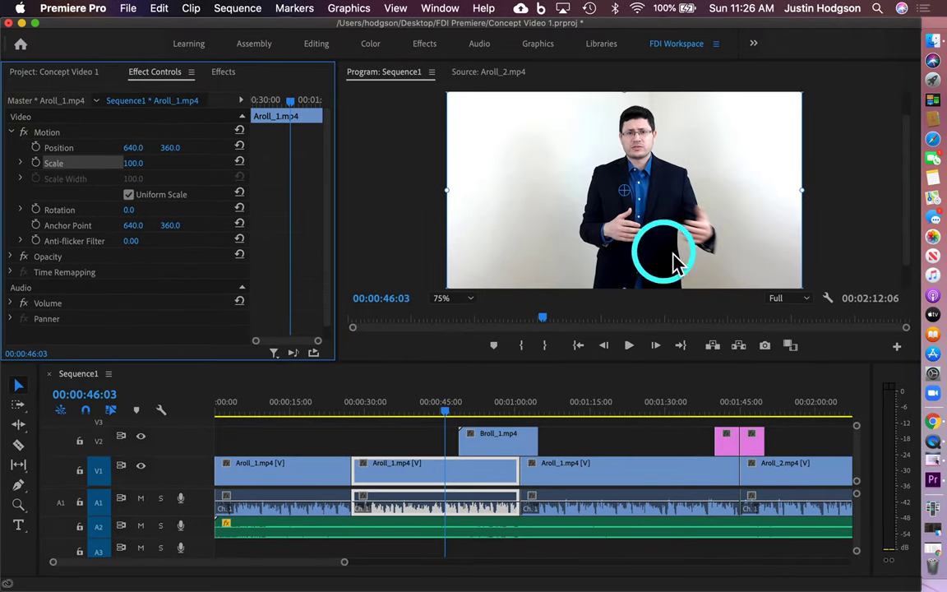
{"action": "left_click", "coordinate": [471, 299]}
{"action": "left_click", "coordinate": [465, 362]}
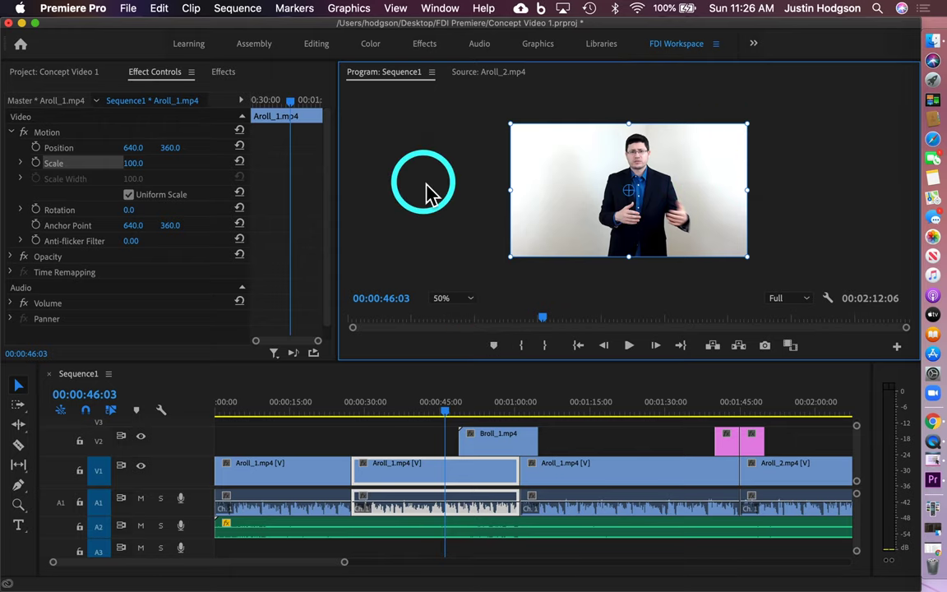
Step: Try enlarging the selected Aroll_1.mp4 portion to a Scale of about 158 and to 200
{"action": "left_click_drag", "start_coordinate": [134, 167], "coordinate": [125, 159]}
{"action": "left_click", "coordinate": [131, 163]}
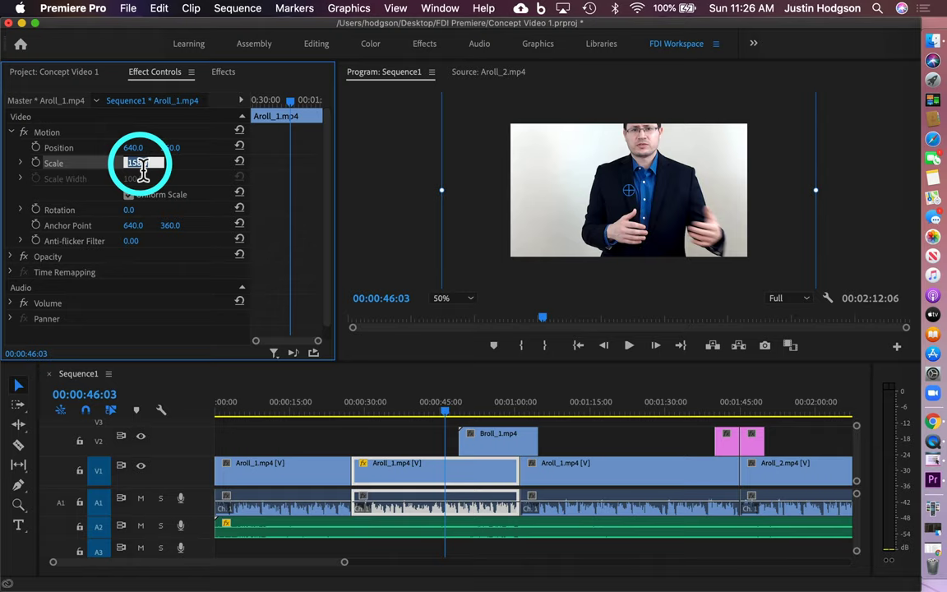
{"action": "left_click", "coordinate": [148, 164]}
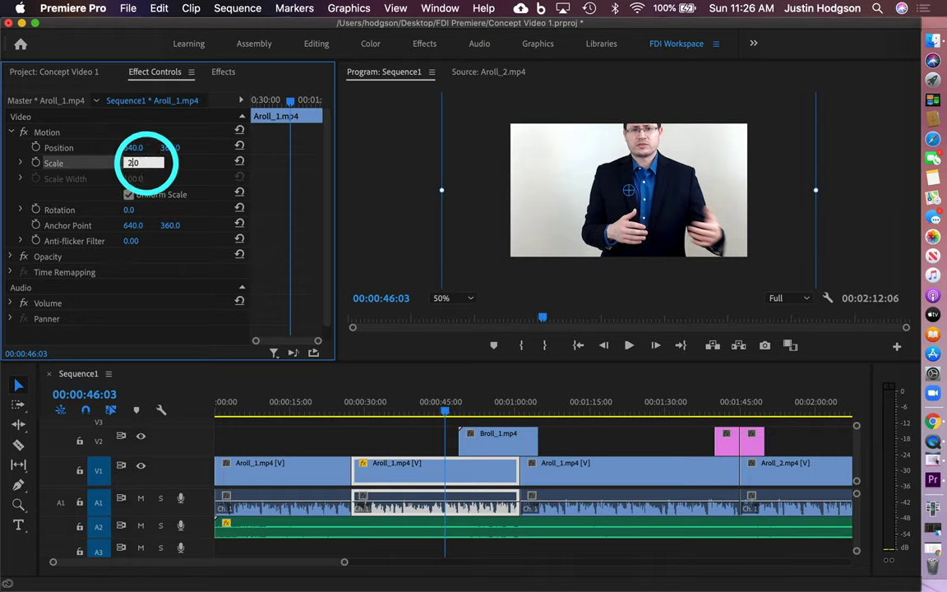
{"action": "type", "text": "200"}
{"action": "key", "text": "Return"}
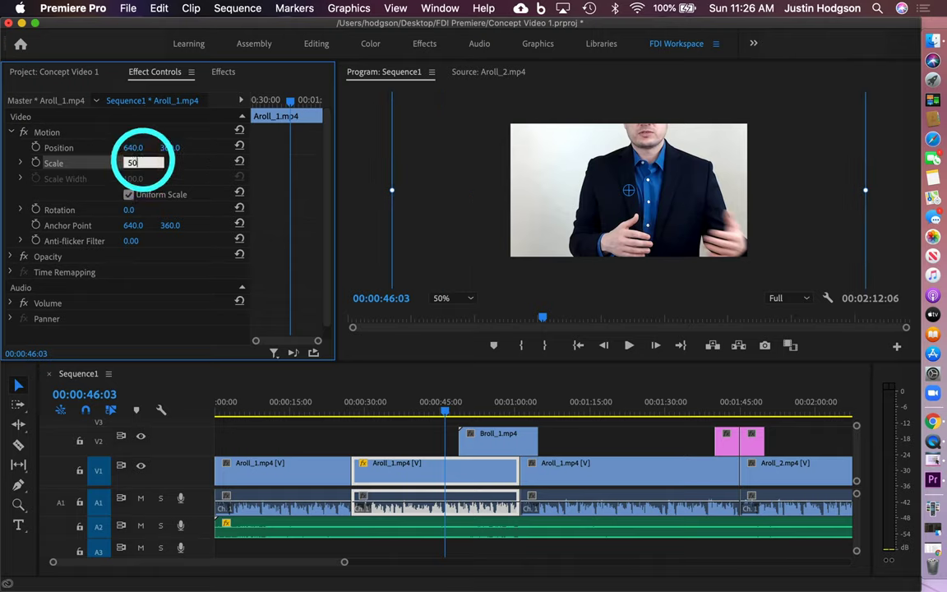
Step: Try a Scale of 50 on the selected Aroll_1.mp4 portion and enlarge it freehand in the preview to about 151
{"action": "type", "text": "50"}
{"action": "key", "text": "Return"}
{"action": "left_click_drag", "start_coordinate": [689, 158], "coordinate": [754, 128]}
{"action": "left_click_drag", "start_coordinate": [773, 122], "coordinate": [852, 92]}
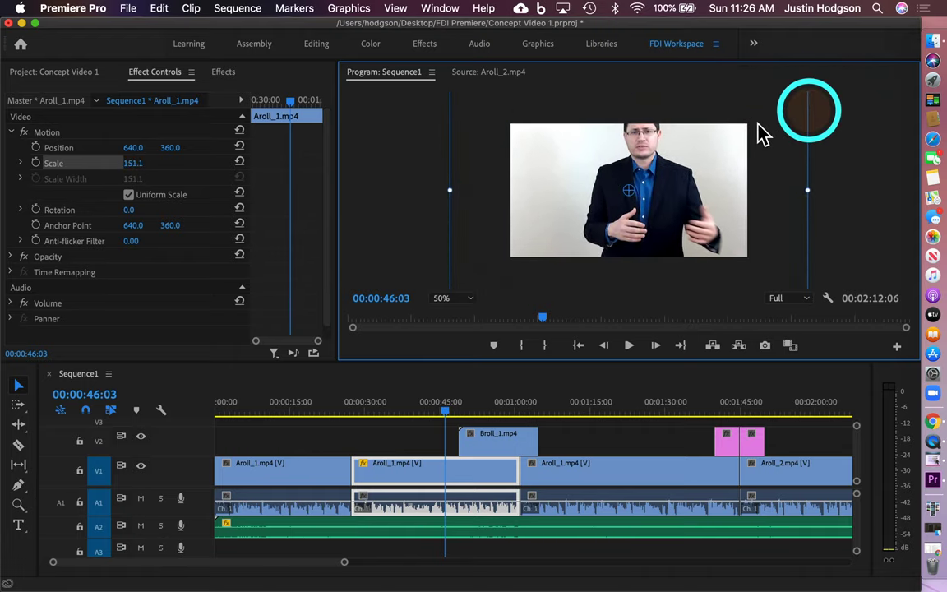
Step: Set the Scale of the selected Aroll_1.mp4 portion to 200
{"action": "left_click", "coordinate": [147, 165]}
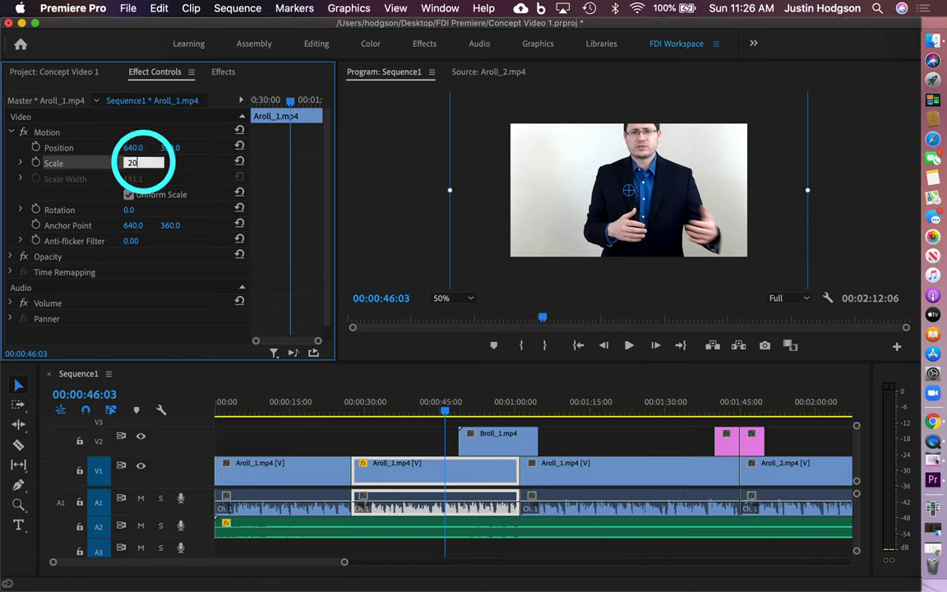
{"action": "type", "text": "200"}
{"action": "key", "text": "Return"}
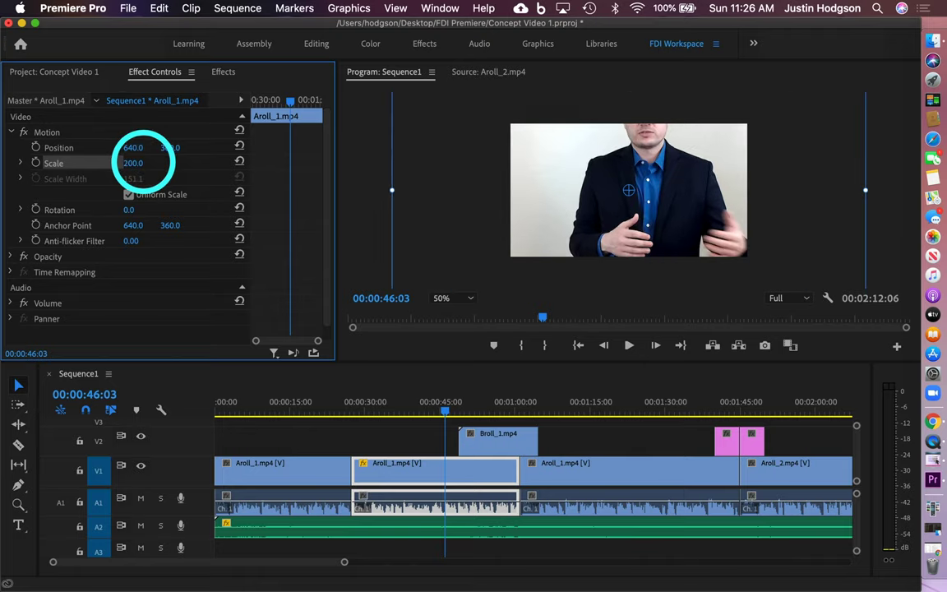
Step: Reposition the enlarged Aroll_1.mp4 portion to a Position of 540, 632 so the speaker's head is framed
{"action": "left_click", "coordinate": [122, 148]}
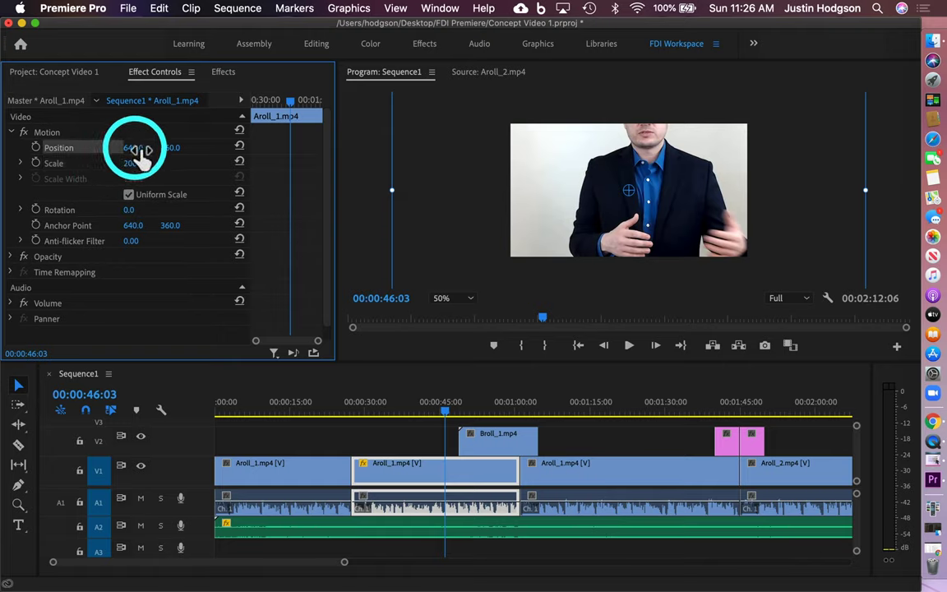
{"action": "mouse_move", "coordinate": [136, 148]}
{"action": "left_mouse_down"}
{"action": "mouse_move", "coordinate": [168, 152]}
{"action": "mouse_move", "coordinate": [138, 153]}
{"action": "left_mouse_up"}
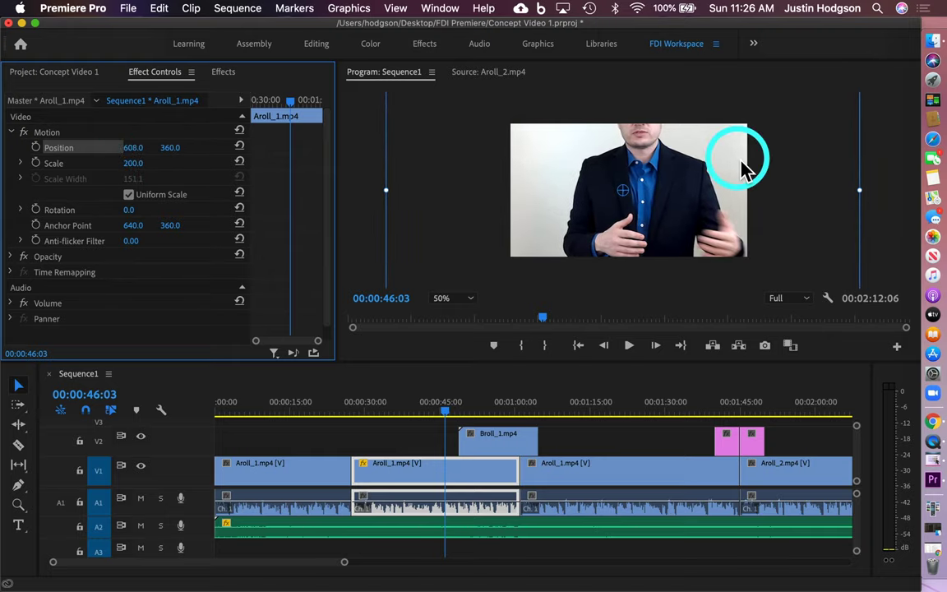
{"action": "left_click_drag", "start_coordinate": [726, 181], "coordinate": [714, 230]}
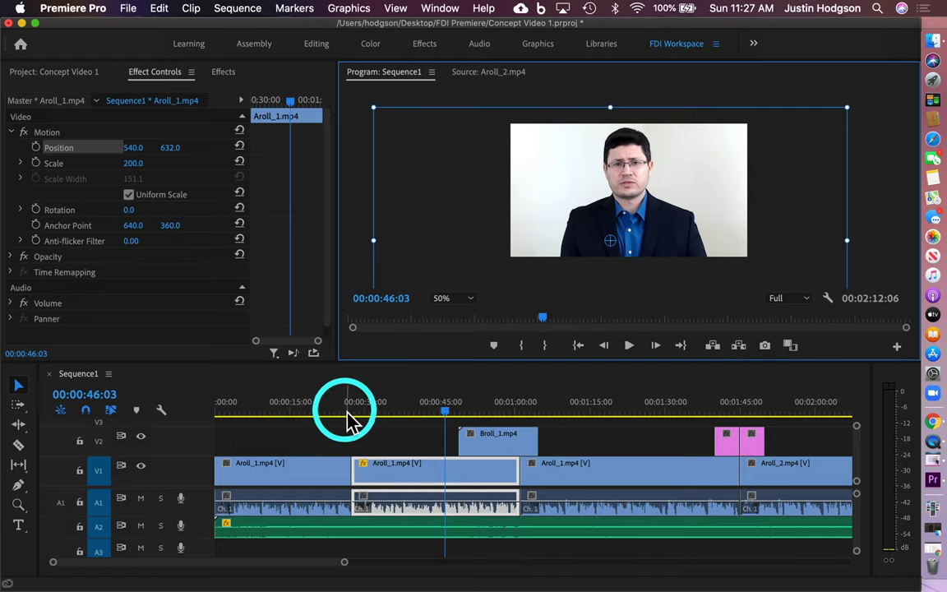
Step: Play back the cut from the first Aroll_1.mp4 portion into the enlarged one, starting at 00:00:24:02
{"action": "left_click_drag", "start_coordinate": [346, 414], "coordinate": [340, 413]}
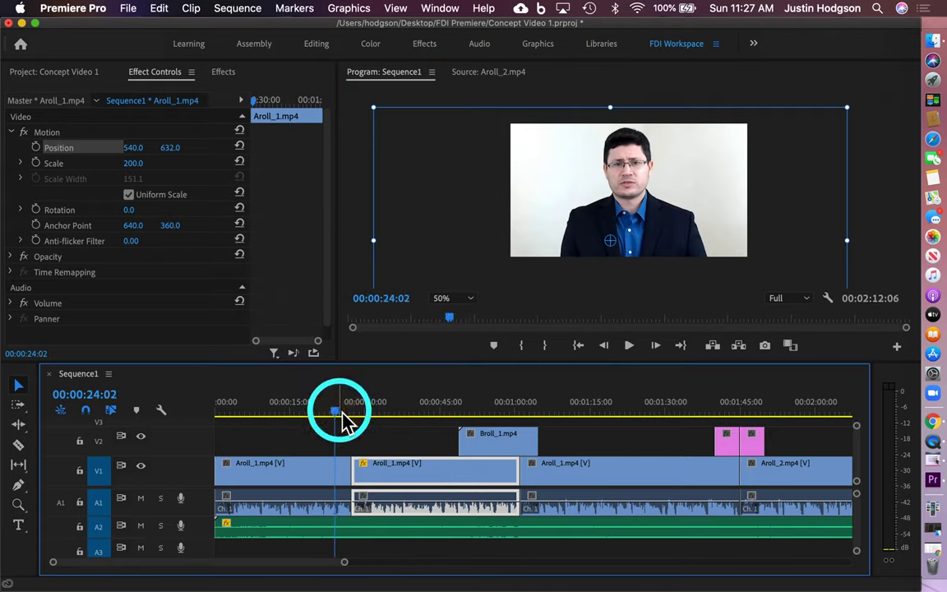
{"action": "key", "text": "space"}
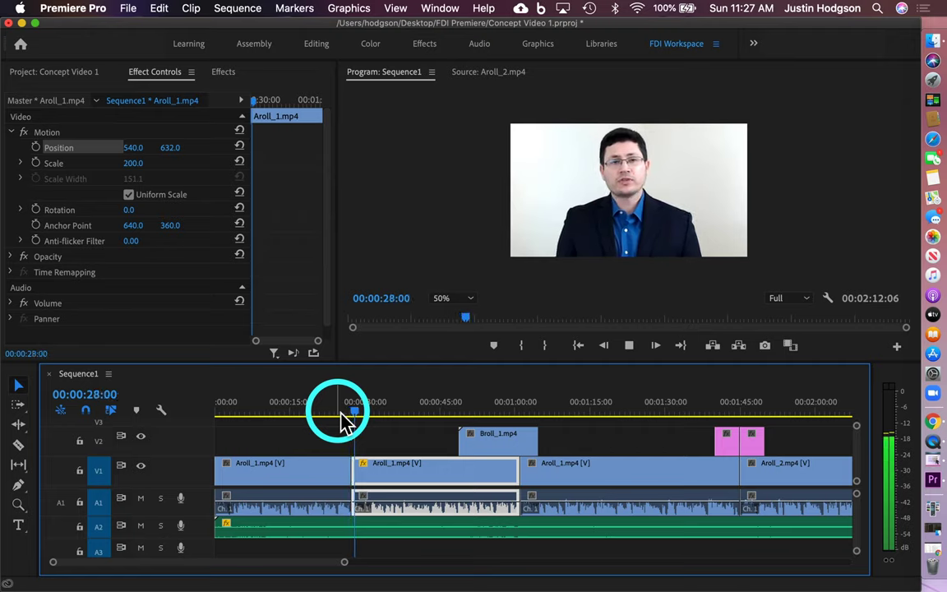
{"action": "key", "text": "space"}
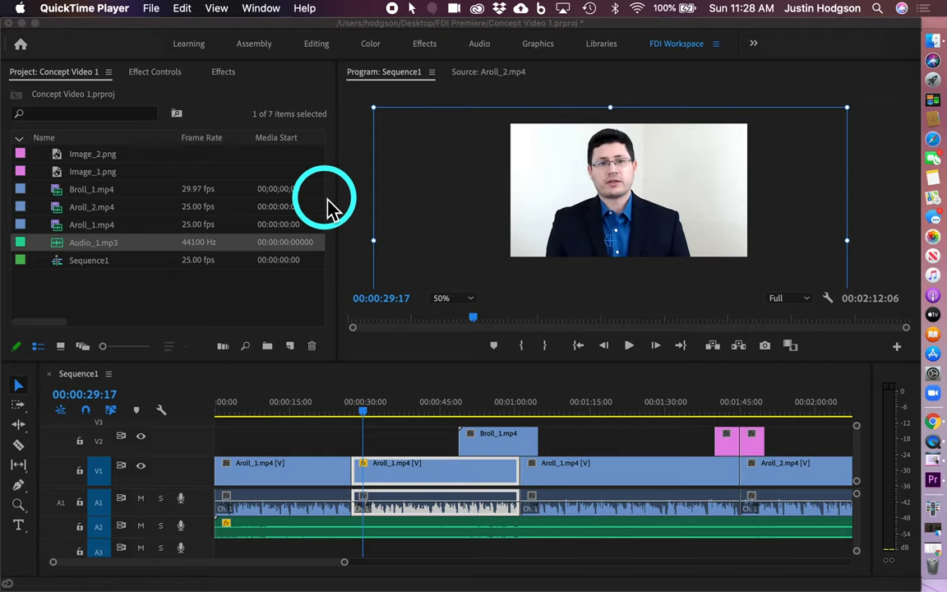
Step: Play back the cut into Broll_1.mp4 and return the playhead to 00:00:46:03
{"action": "left_click", "coordinate": [455, 408]}
{"action": "left_click_drag", "start_coordinate": [370, 416], "coordinate": [460, 420]}
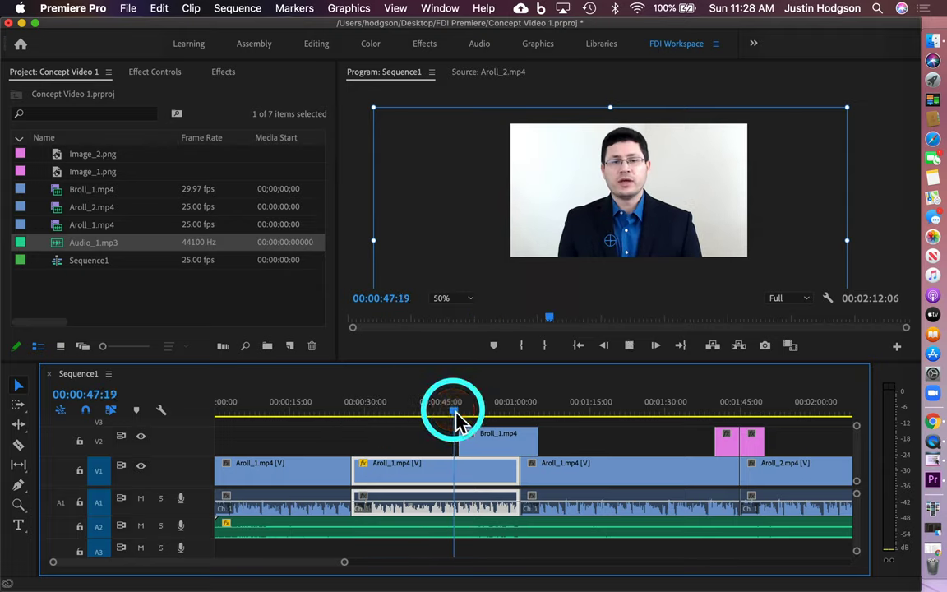
{"action": "key", "text": "space"}
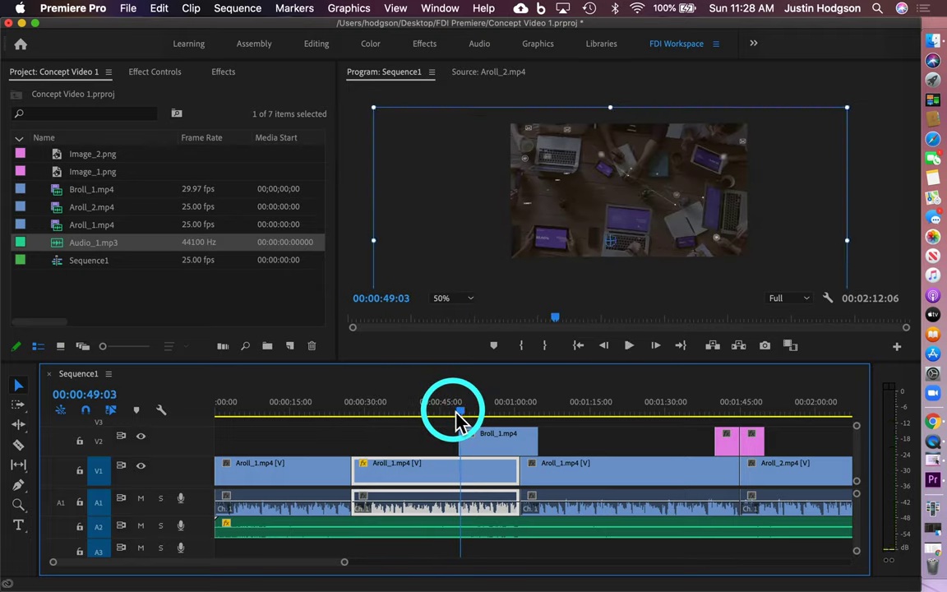
{"action": "left_click_drag", "start_coordinate": [455, 412], "coordinate": [448, 409]}
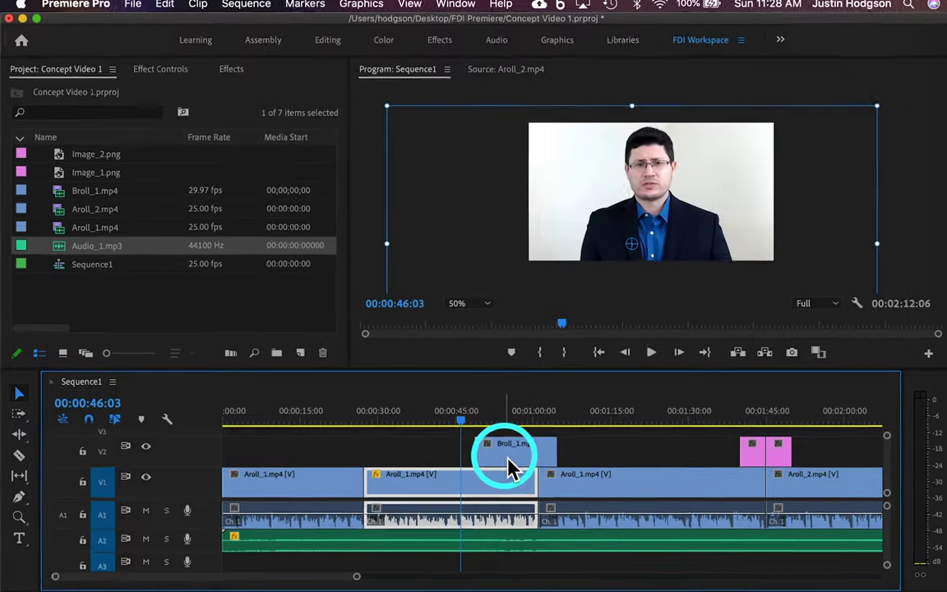
Step: Apply the Cross Dissolve video transition to the start of Broll_1.mp4 on track V2
{"action": "left_click", "coordinate": [495, 442]}
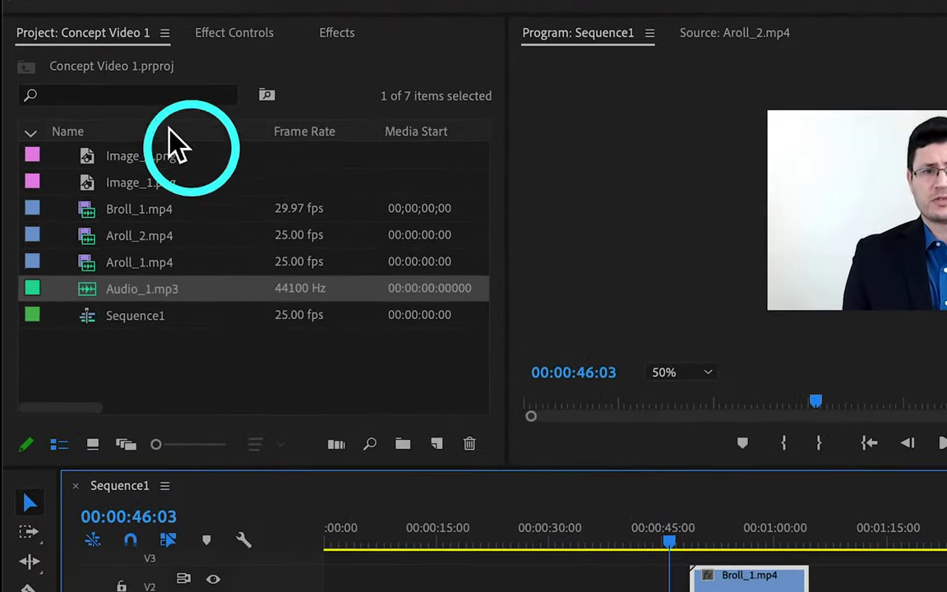
{"action": "left_click", "coordinate": [339, 37]}
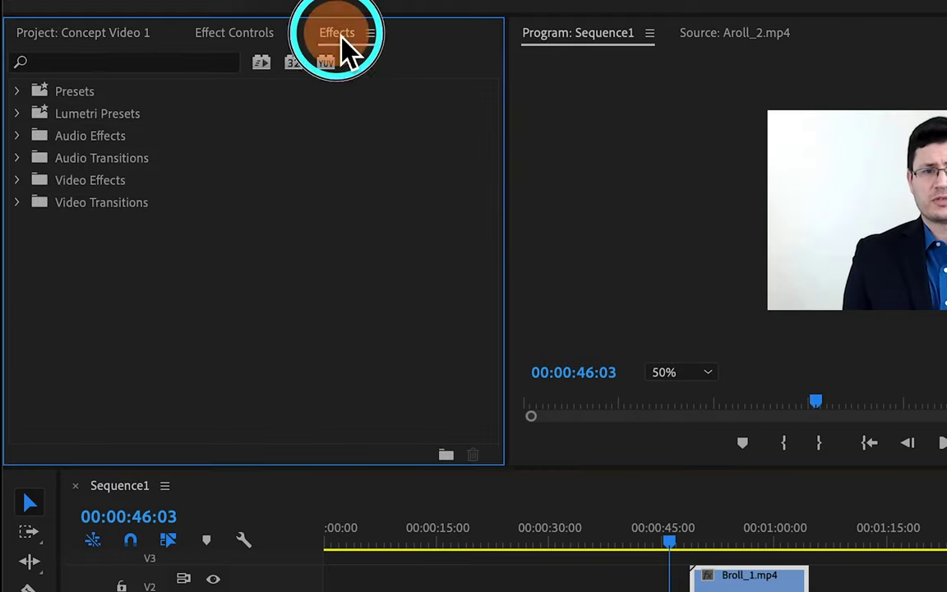
{"action": "left_click", "coordinate": [22, 206]}
{"action": "left_click", "coordinate": [35, 249]}
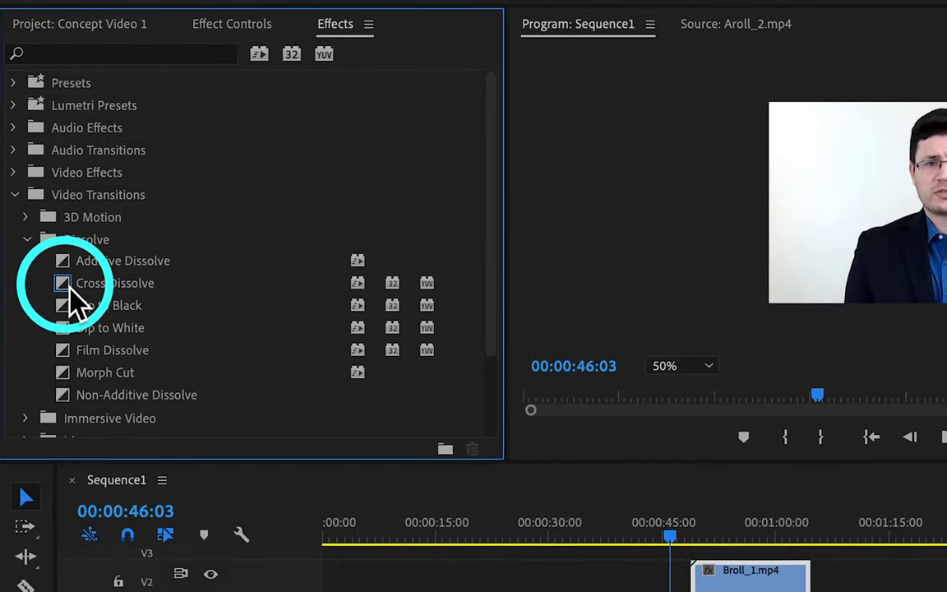
{"action": "left_click_drag", "start_coordinate": [69, 286], "coordinate": [285, 332]}
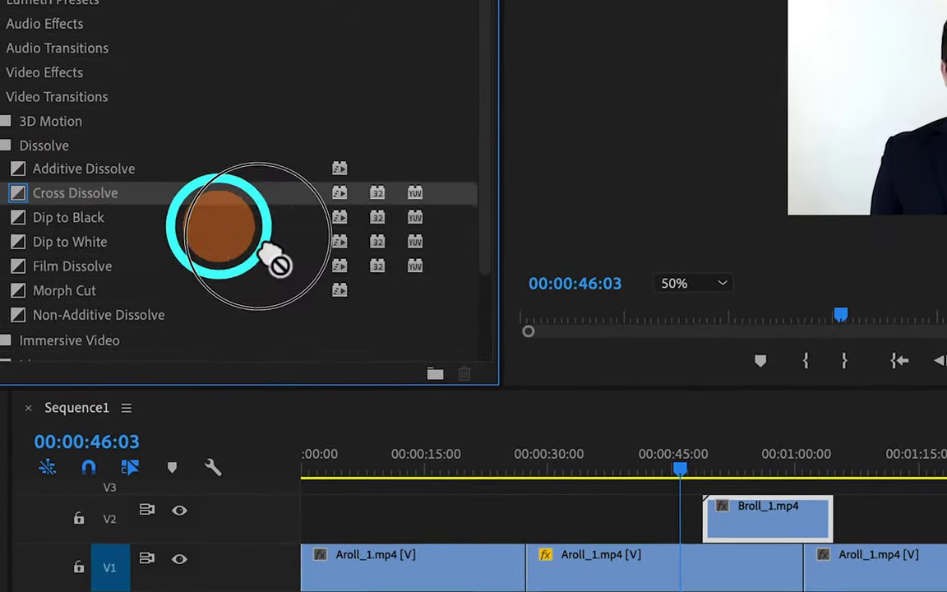
{"action": "left_click_drag", "start_coordinate": [266, 247], "coordinate": [710, 529]}
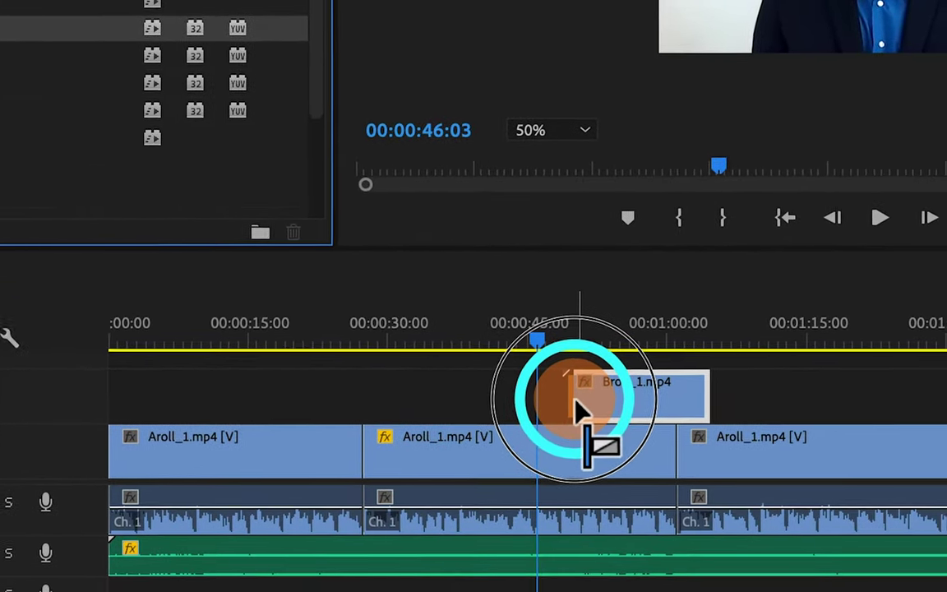
{"action": "left_click_drag", "start_coordinate": [578, 408], "coordinate": [567, 421]}
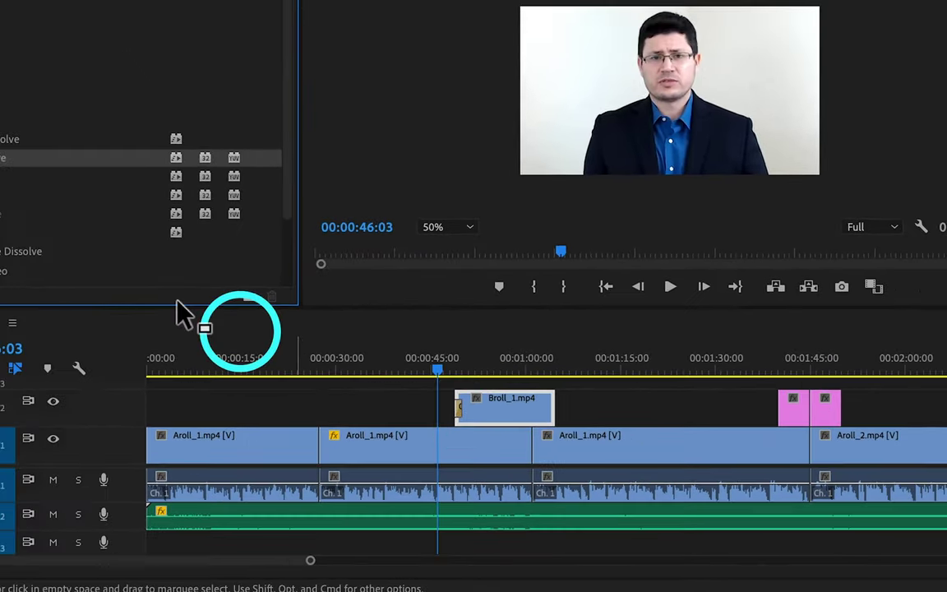
Step: Apply Cross Dissolve to the end of Broll_1.mp4 and play back the transition into the clip
{"action": "mouse_move", "coordinate": [59, 245]}
{"action": "left_mouse_down"}
{"action": "mouse_move", "coordinate": [56, 253]}
{"action": "mouse_move", "coordinate": [483, 399]}
{"action": "mouse_move", "coordinate": [541, 449]}
{"action": "left_mouse_up"}
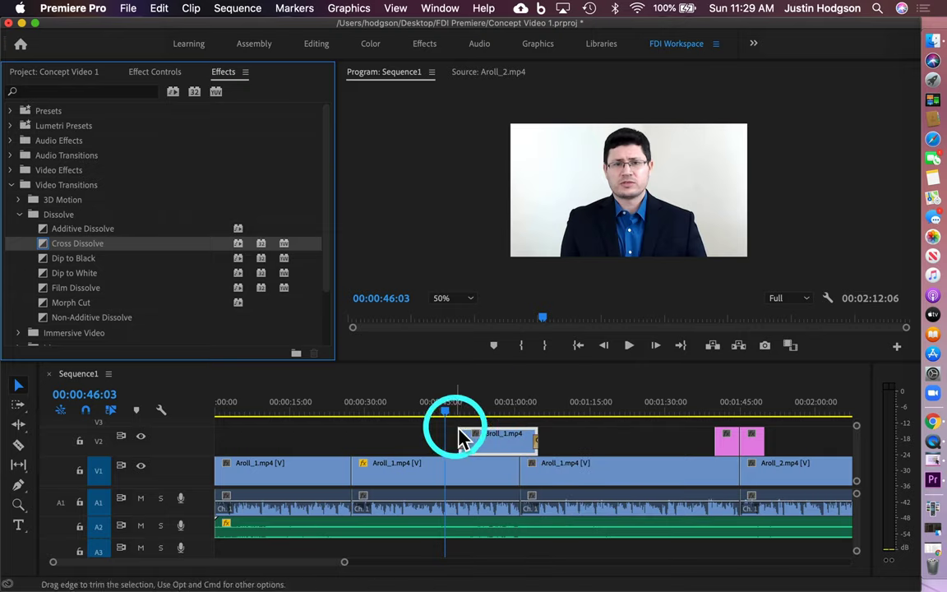
{"action": "key", "text": "space"}
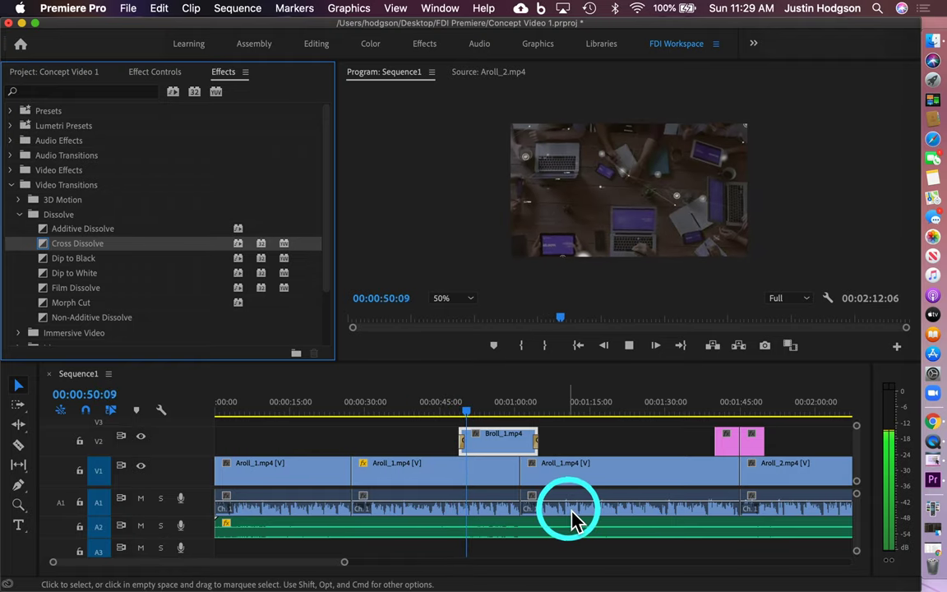
{"action": "key", "text": "space"}
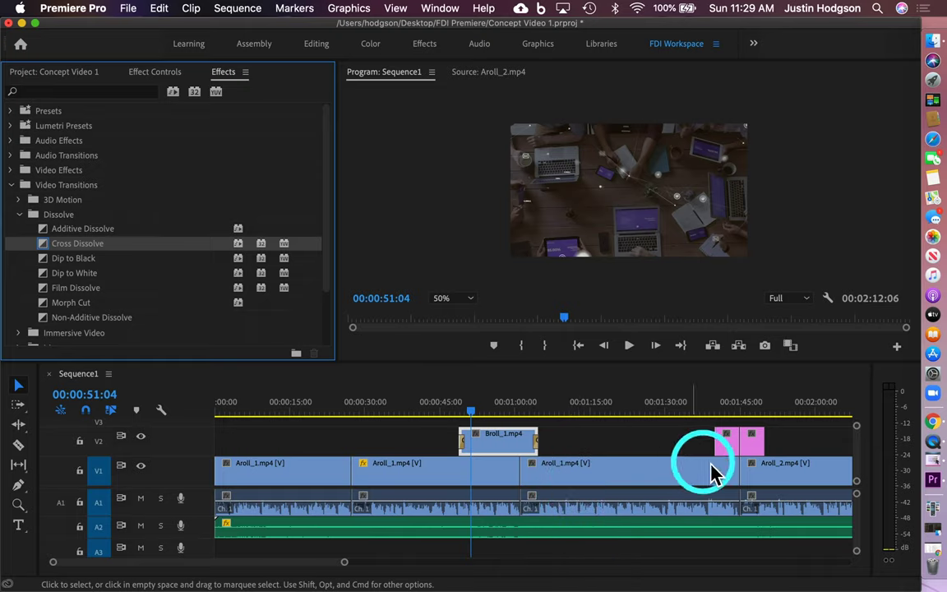
Step: Apply Cross Dissolve at the start, the shared cut and the end of the two image clips on V2, and preview the opening transition
{"action": "left_click_drag", "start_coordinate": [728, 448], "coordinate": [752, 448]}
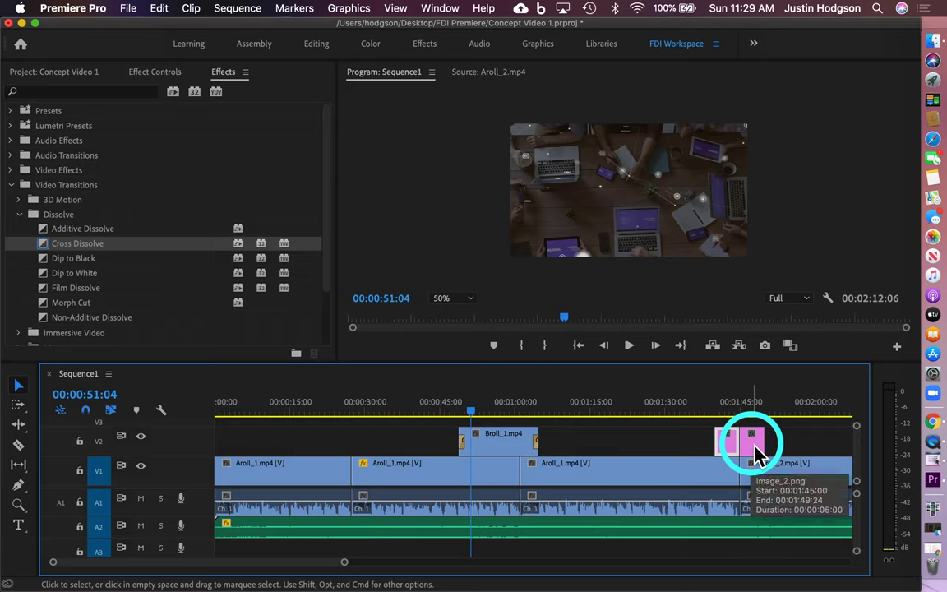
{"action": "left_click_drag", "start_coordinate": [754, 454], "coordinate": [729, 444]}
{"action": "left_click_drag", "start_coordinate": [46, 242], "coordinate": [733, 440]}
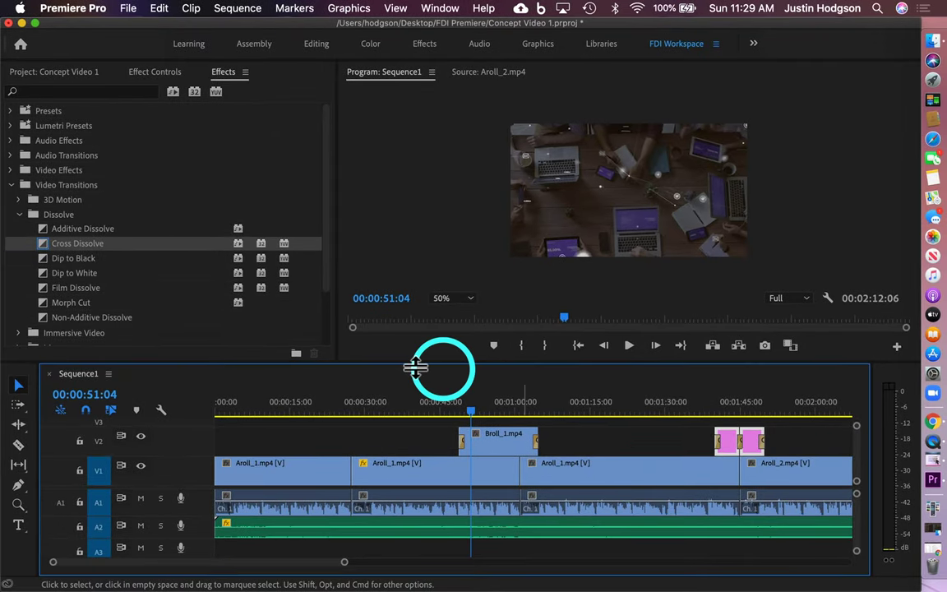
{"action": "left_click_drag", "start_coordinate": [83, 240], "coordinate": [691, 452]}
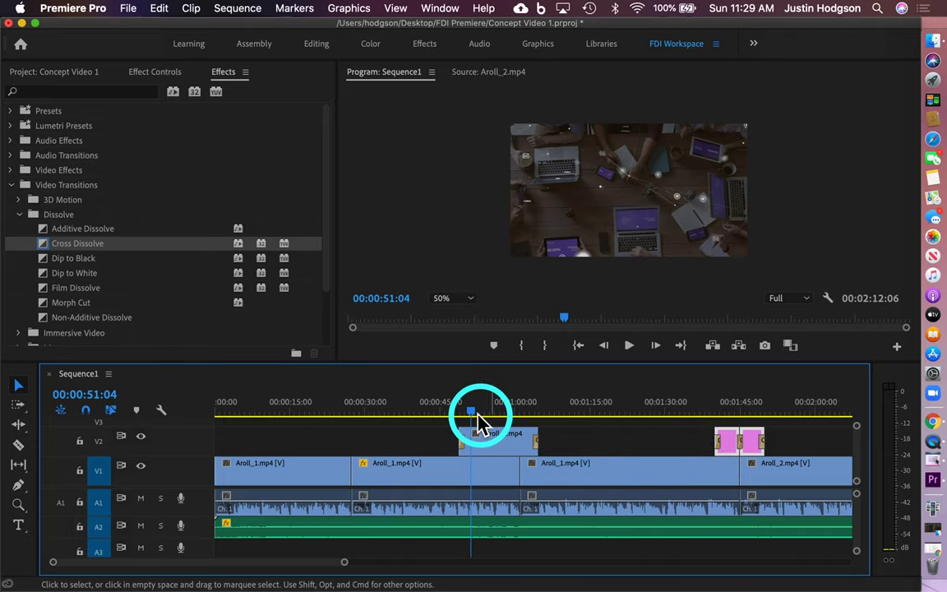
{"action": "left_click", "coordinate": [714, 411]}
{"action": "key", "text": "space"}
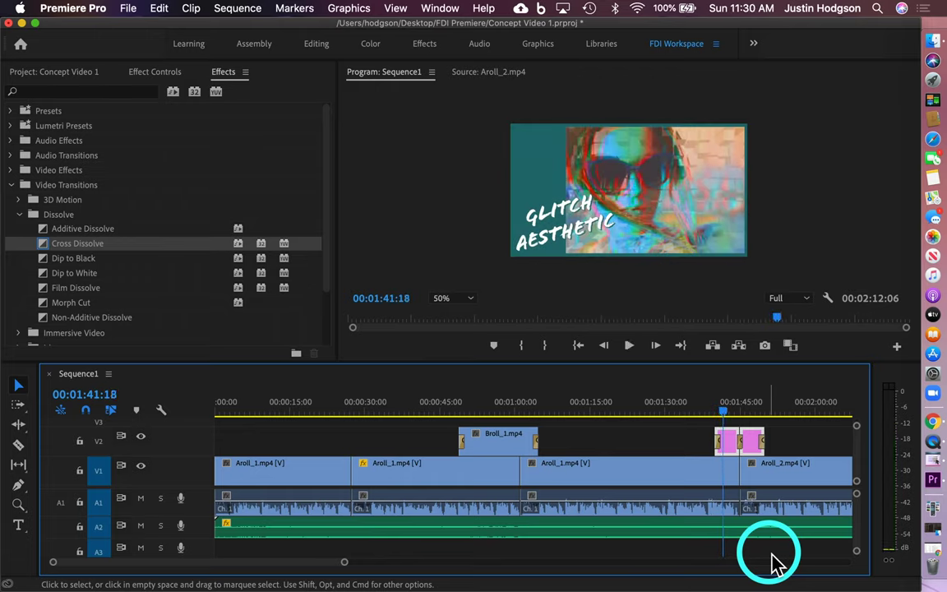
Step: Add Dip to Black transitions to the start of the first Aroll_1.mp4 clip and the end of Aroll_2.mp4 on V1
{"action": "left_click", "coordinate": [298, 565]}
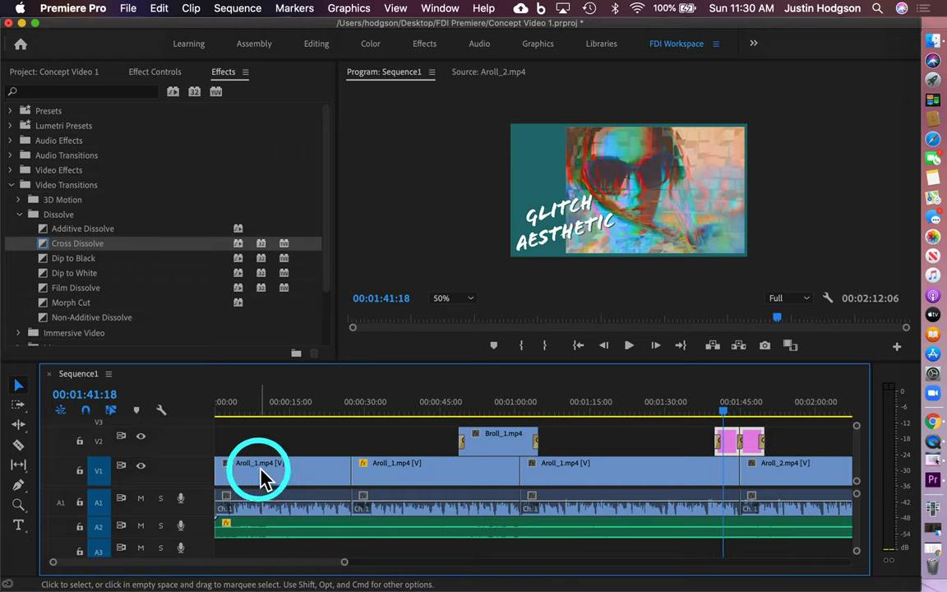
{"action": "key", "text": "space"}
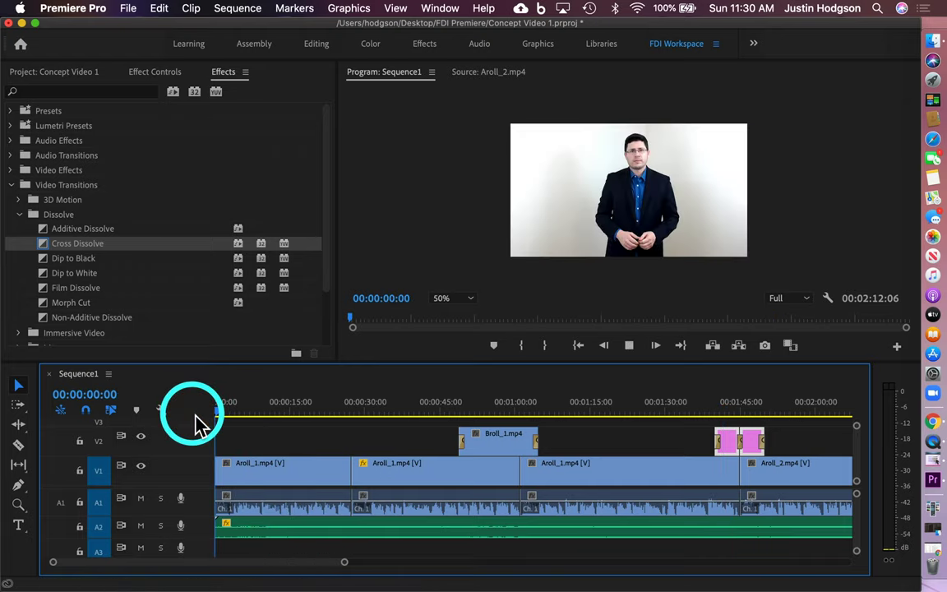
{"action": "key", "text": "space"}
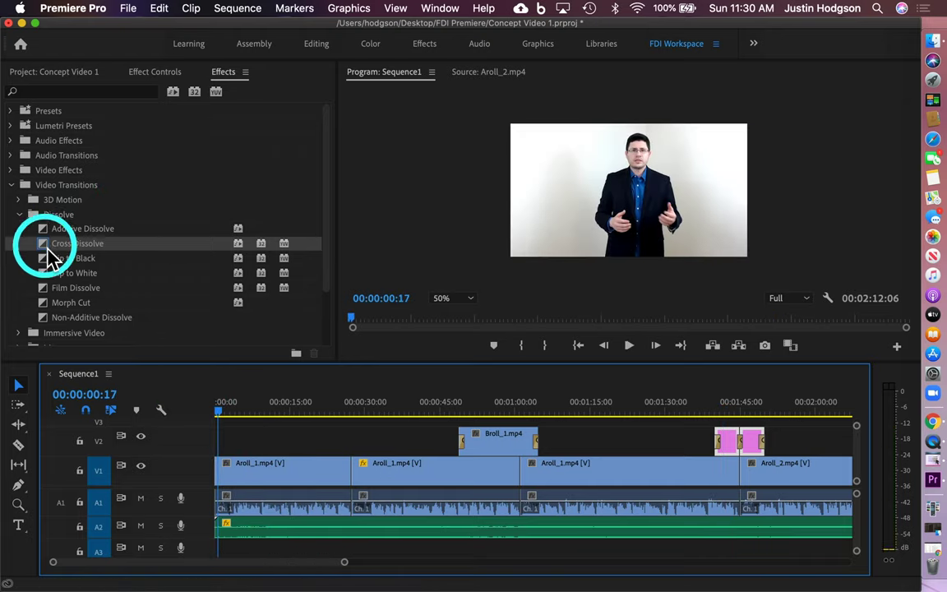
{"action": "left_click_drag", "start_coordinate": [47, 258], "coordinate": [219, 473]}
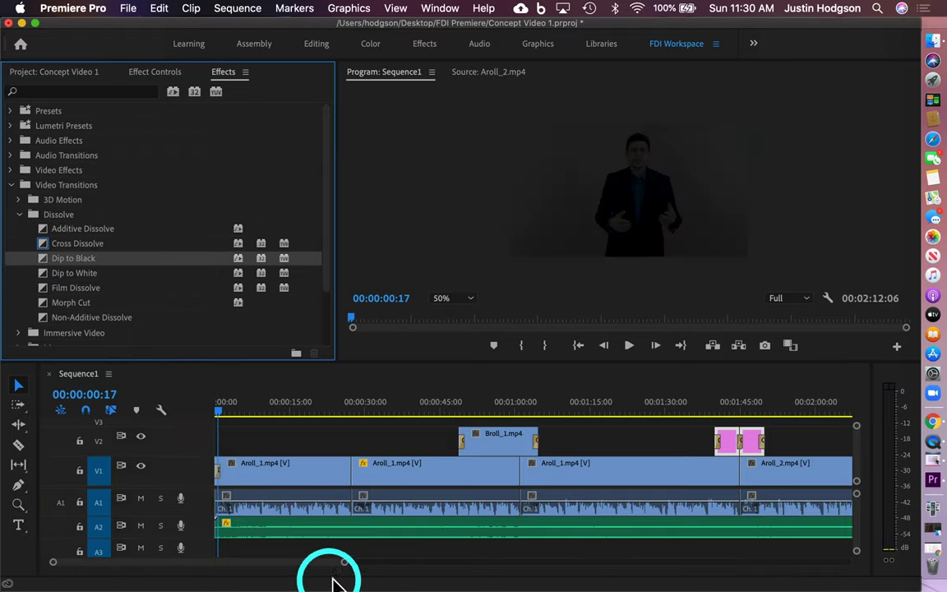
{"action": "left_click_drag", "start_coordinate": [343, 563], "coordinate": [378, 564]}
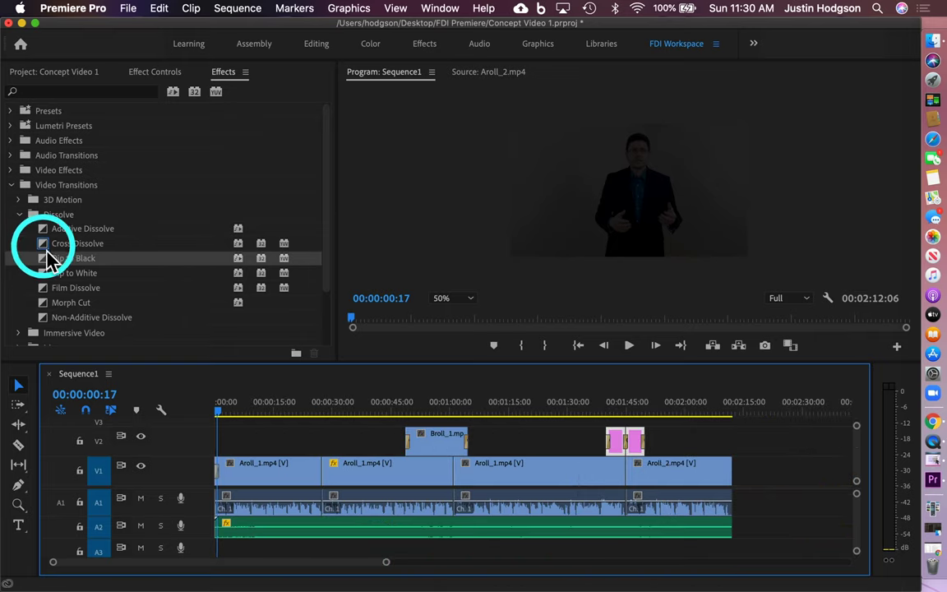
{"action": "mouse_move", "coordinate": [50, 260]}
{"action": "left_mouse_down"}
{"action": "mouse_move", "coordinate": [476, 380]}
{"action": "mouse_move", "coordinate": [729, 471]}
{"action": "left_mouse_up"}
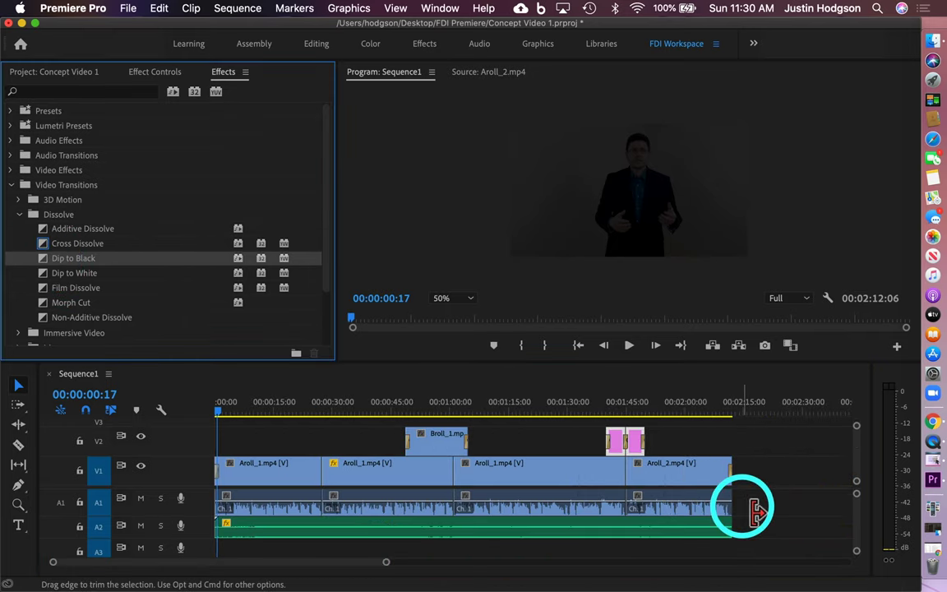
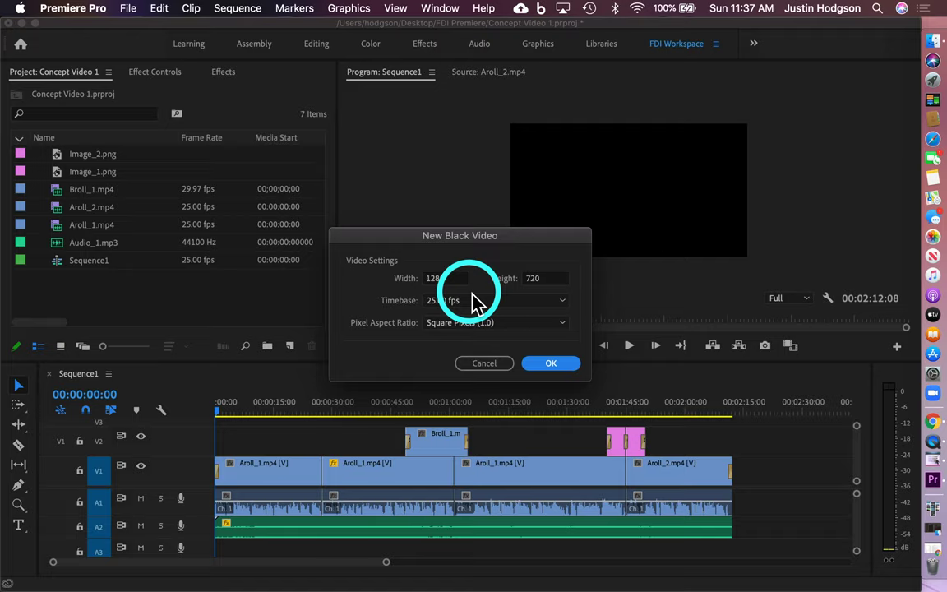
Step: Create a Black Video item with a height of 720, 25 fps and square pixels, and try bringing it to the timeline's start
{"action": "left_click", "coordinate": [552, 372]}
{"action": "left_click_drag", "start_coordinate": [85, 188], "coordinate": [203, 393]}
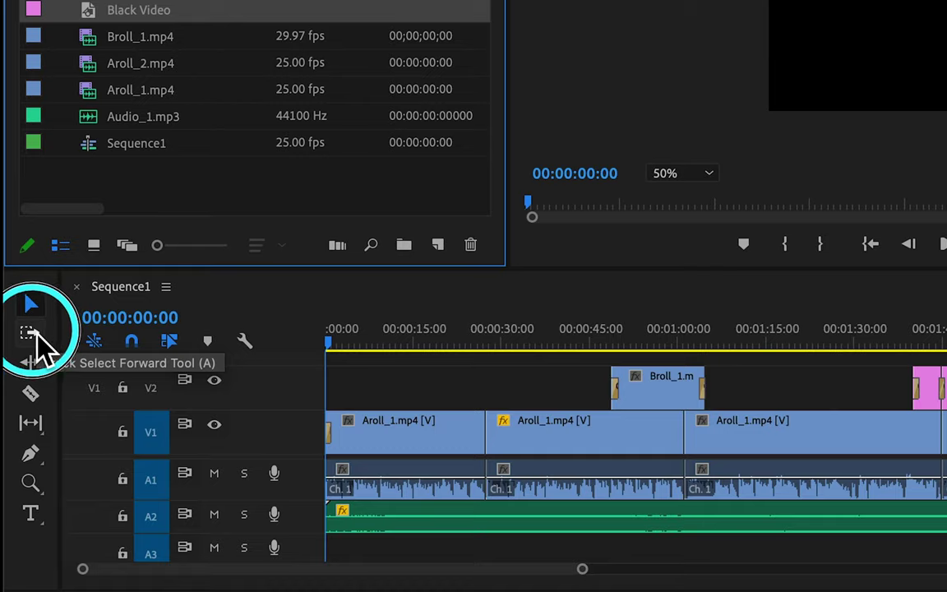
Step: Select all clips on every track with the Track Select Forward tool and shift them about 15 seconds to open a gap at the start
{"action": "left_click", "coordinate": [37, 341]}
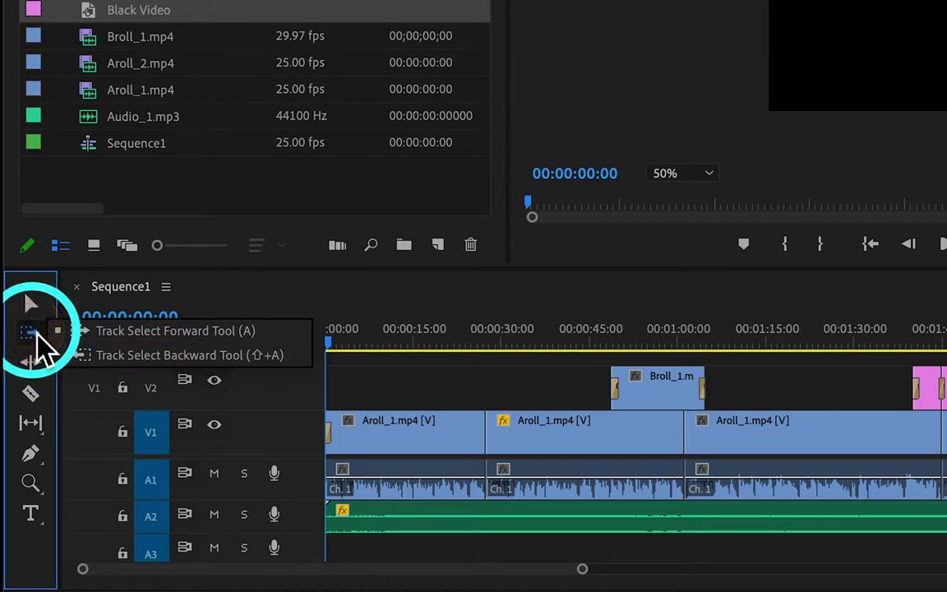
{"action": "left_click", "coordinate": [36, 337]}
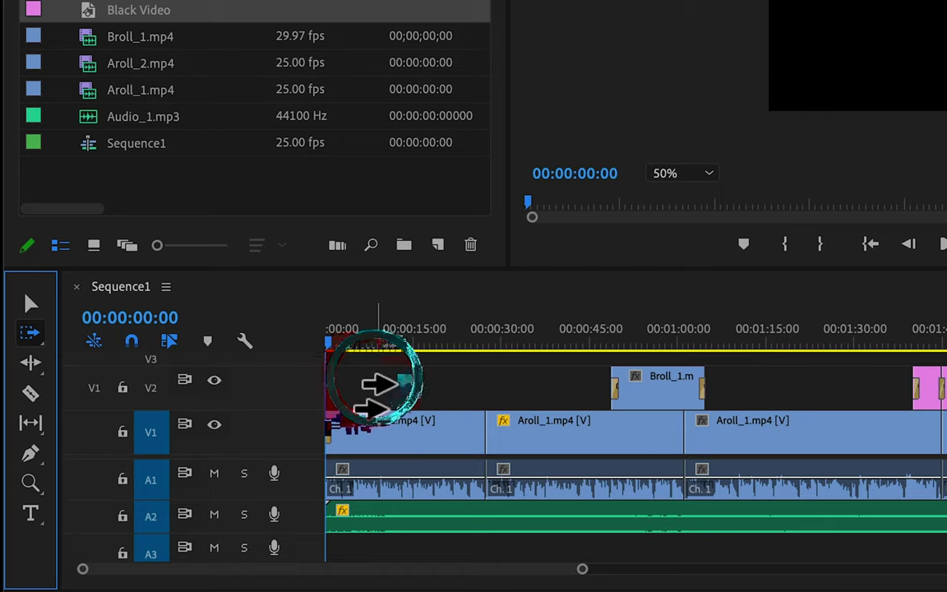
{"action": "left_click", "coordinate": [374, 382]}
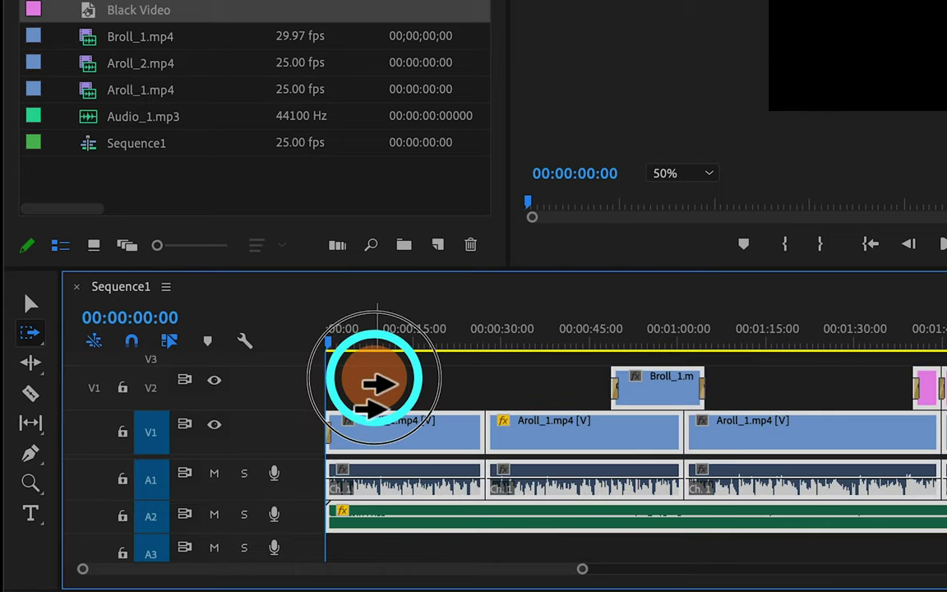
{"action": "left_click_drag", "start_coordinate": [374, 382], "coordinate": [460, 381]}
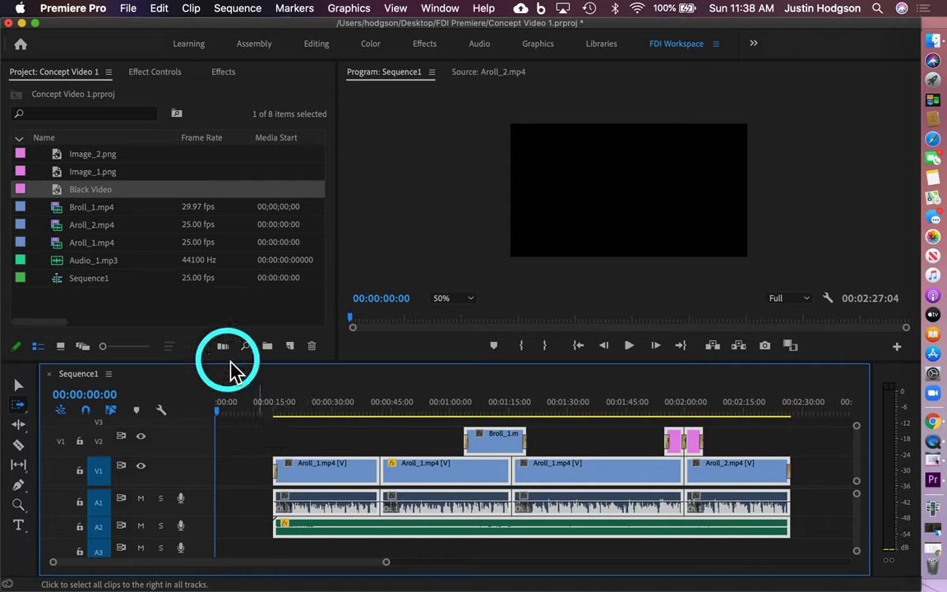
Step: Place the Black Video clip at the start of V1 and shift all later clips back to close the gap after it
{"action": "left_click", "coordinate": [60, 194]}
{"action": "left_click_drag", "start_coordinate": [65, 199], "coordinate": [215, 489]}
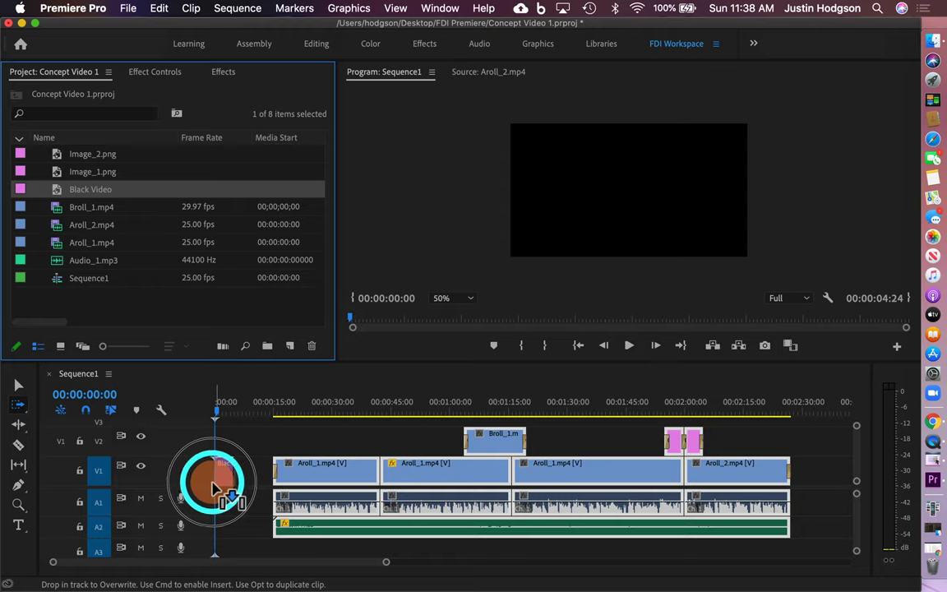
{"action": "left_click_drag", "start_coordinate": [215, 489], "coordinate": [222, 483]}
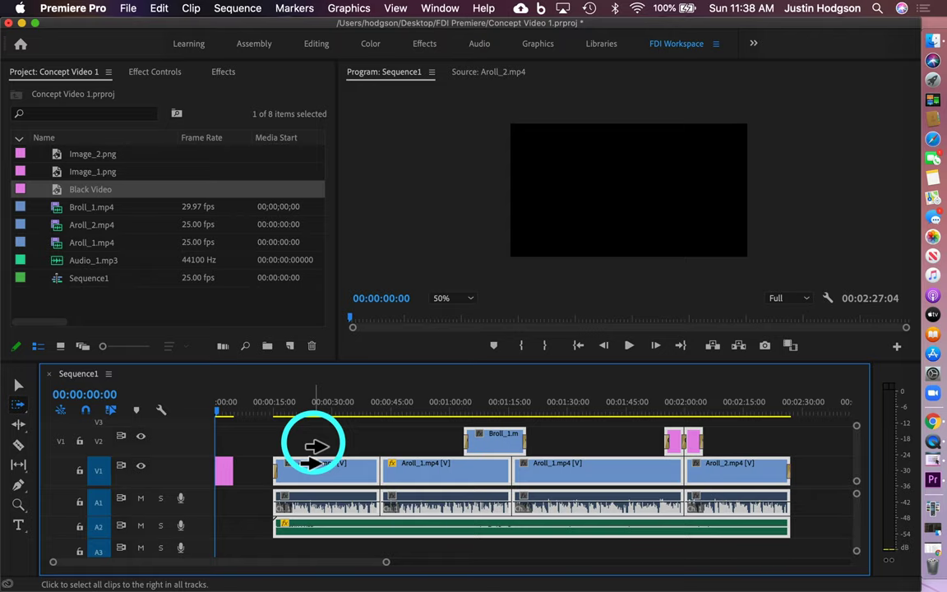
{"action": "left_click_drag", "start_coordinate": [315, 447], "coordinate": [275, 443]}
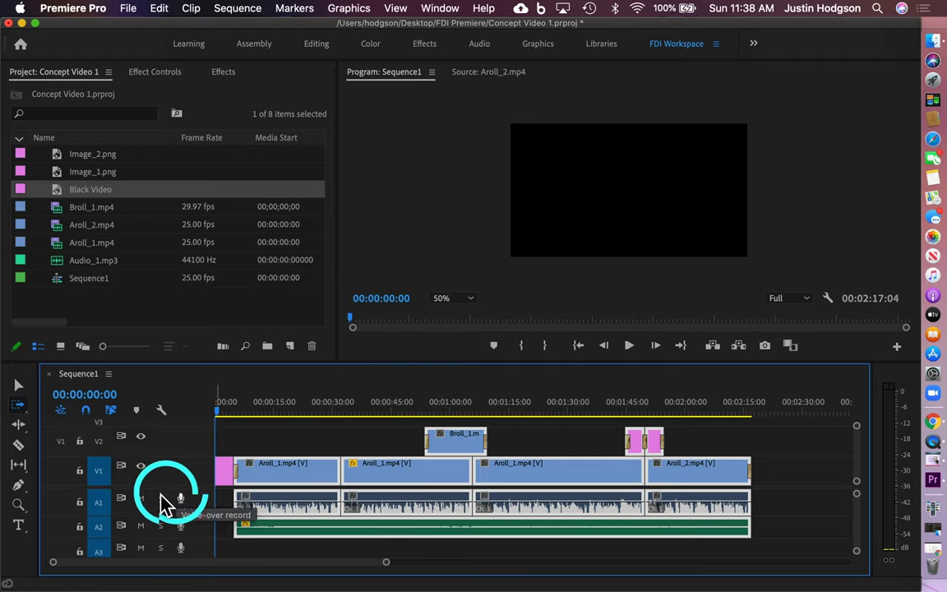
Step: Set the program monitor zoom to 75% and add the title text "Post-Digital" over the opening black video
{"action": "left_click", "coordinate": [20, 528]}
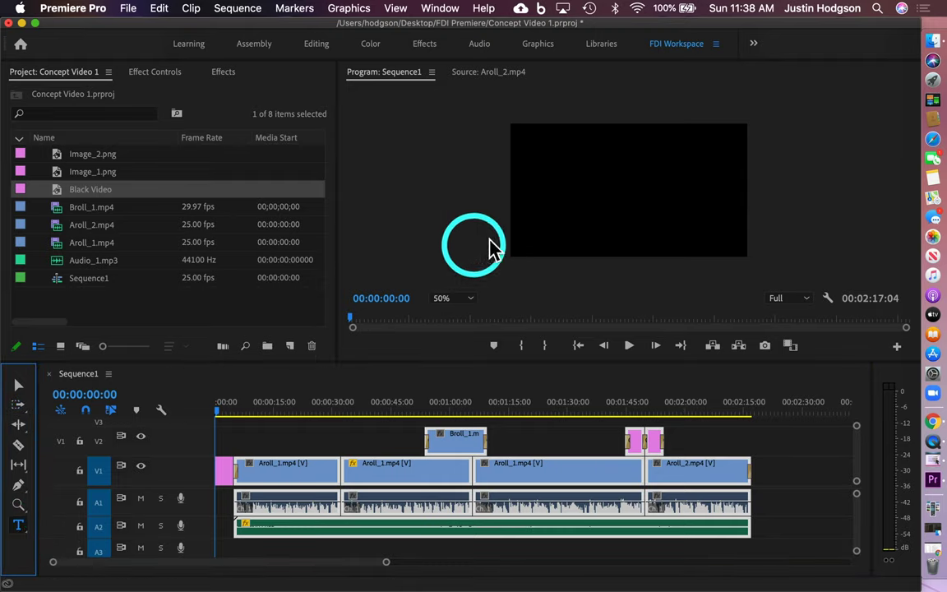
{"action": "left_click", "coordinate": [465, 300]}
{"action": "left_click", "coordinate": [456, 398]}
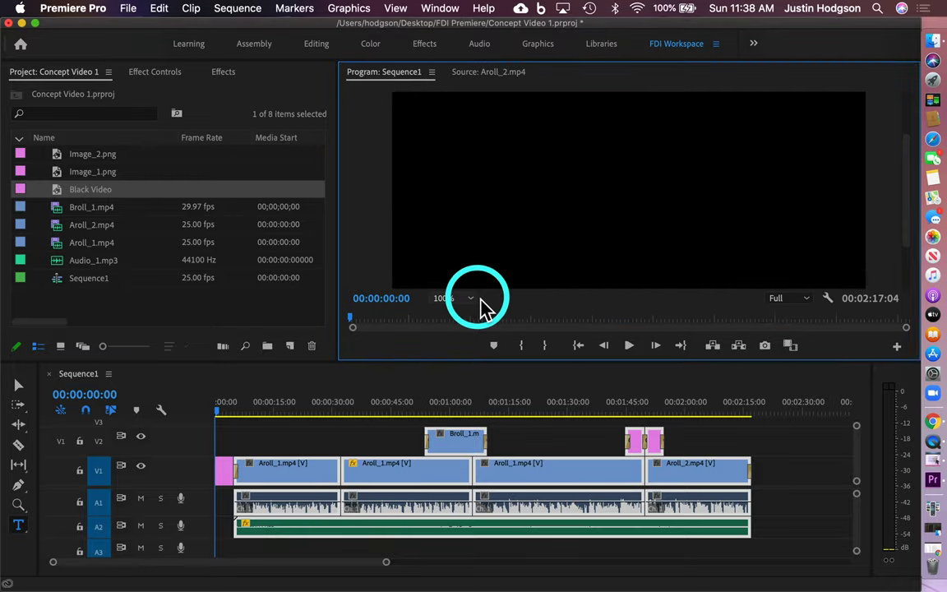
{"action": "left_click", "coordinate": [454, 298]}
{"action": "left_click", "coordinate": [457, 386]}
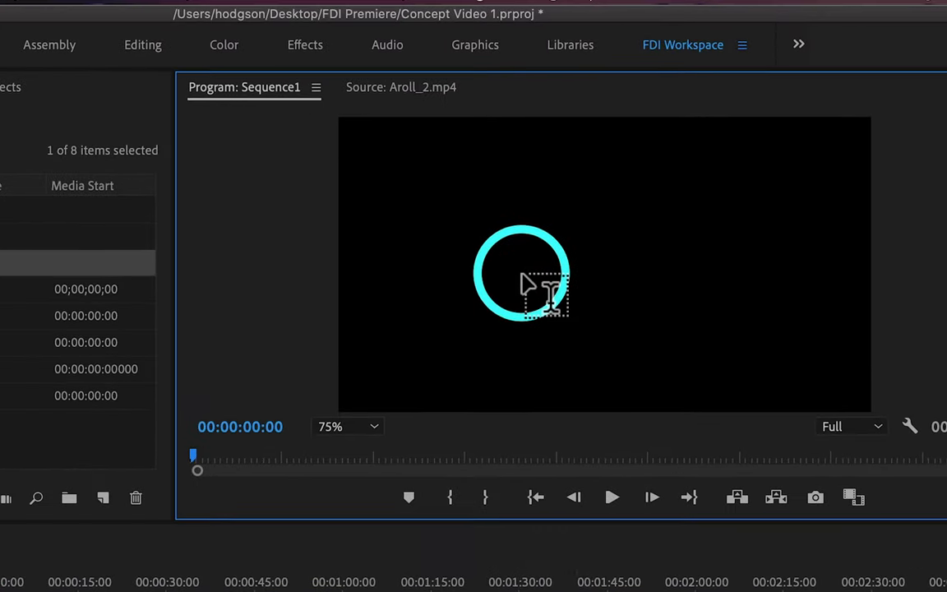
{"action": "left_click", "coordinate": [534, 240]}
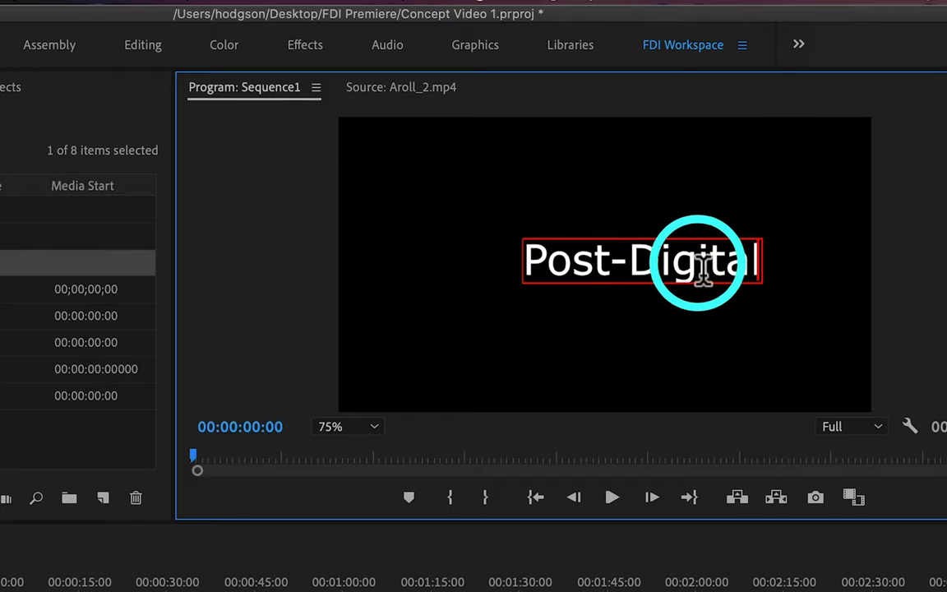
Step: Change the font of the Post-Digital title to Noteworthy
{"action": "left_click_drag", "start_coordinate": [747, 277], "coordinate": [547, 280]}
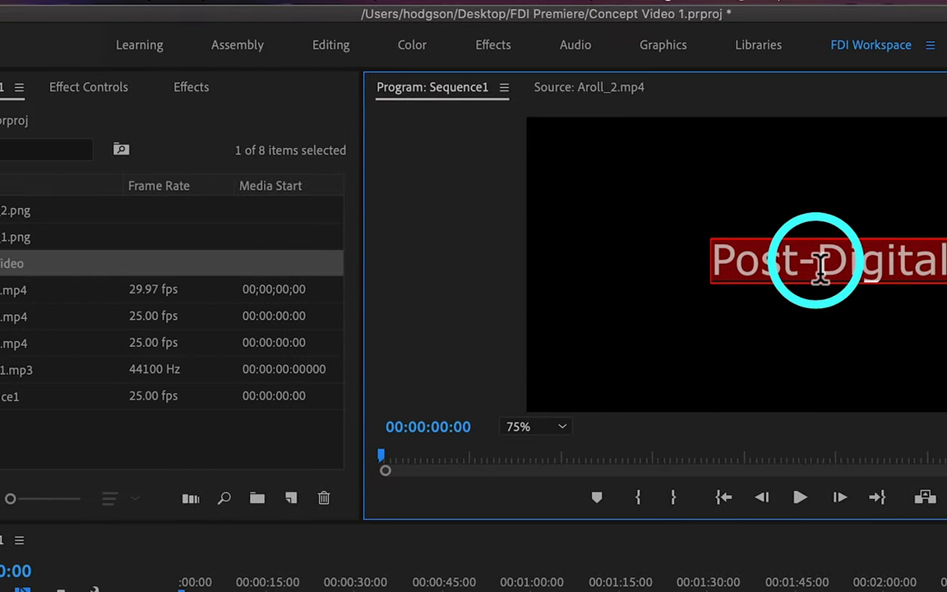
{"action": "left_click", "coordinate": [103, 88]}
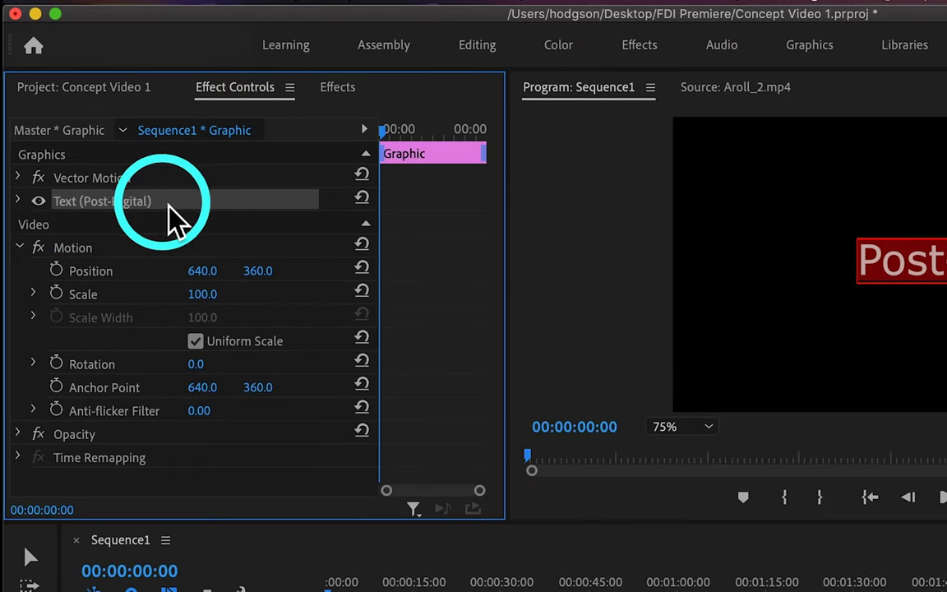
{"action": "left_click", "coordinate": [19, 201]}
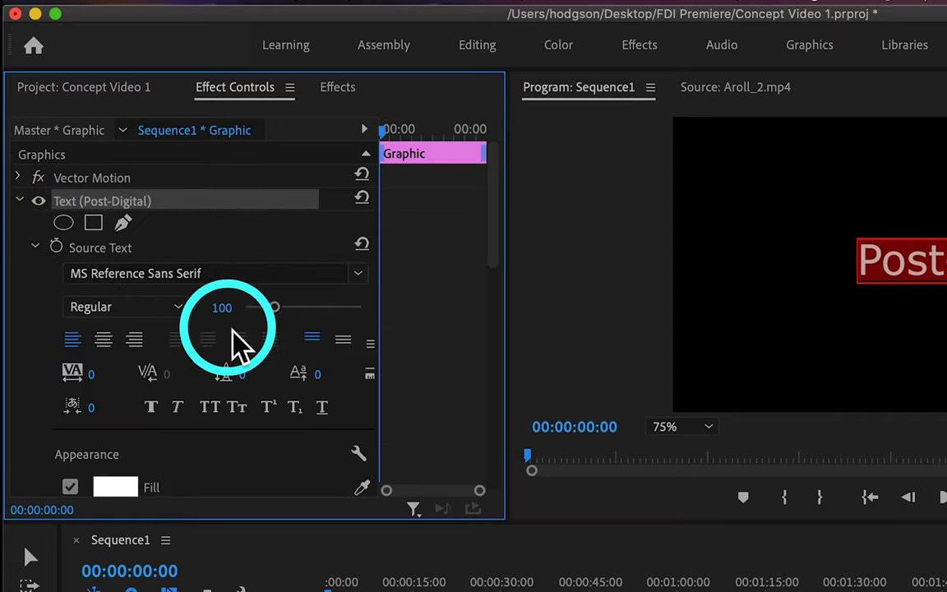
{"action": "left_click", "coordinate": [358, 274]}
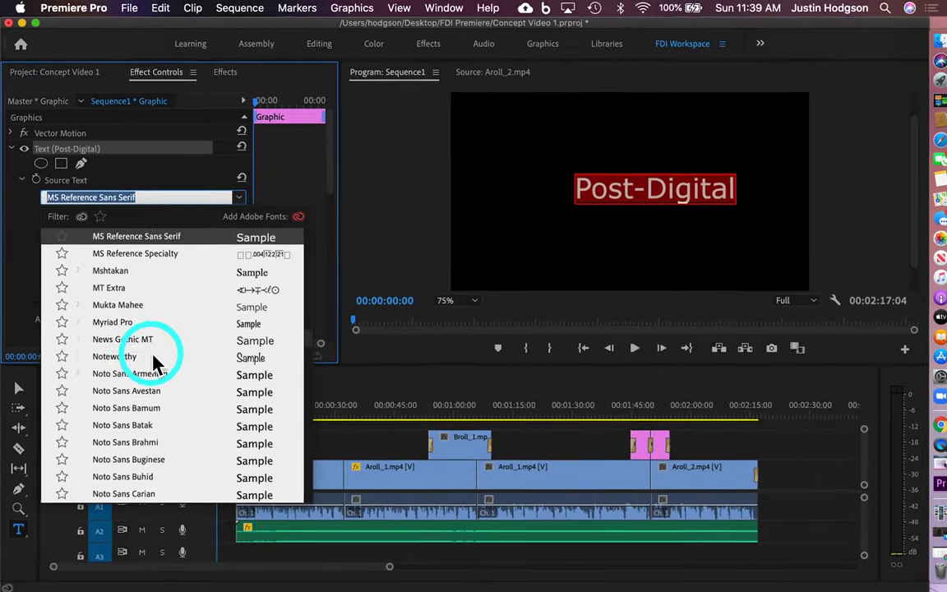
{"action": "left_click", "coordinate": [153, 356]}
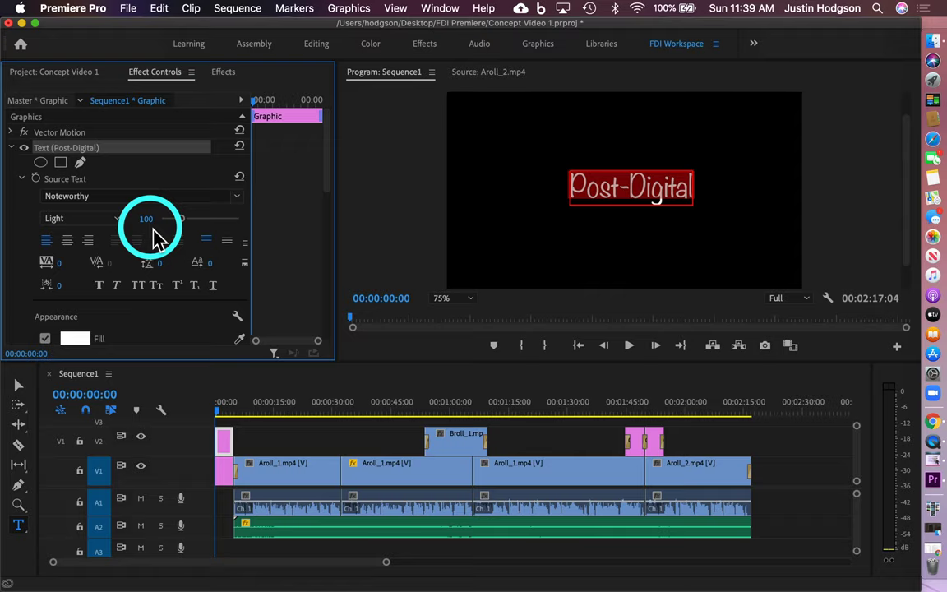
Step: Enlarge the Post-Digital title, centre it in the frame with the Selection tool and play the opening briefly
{"action": "left_click", "coordinate": [19, 386]}
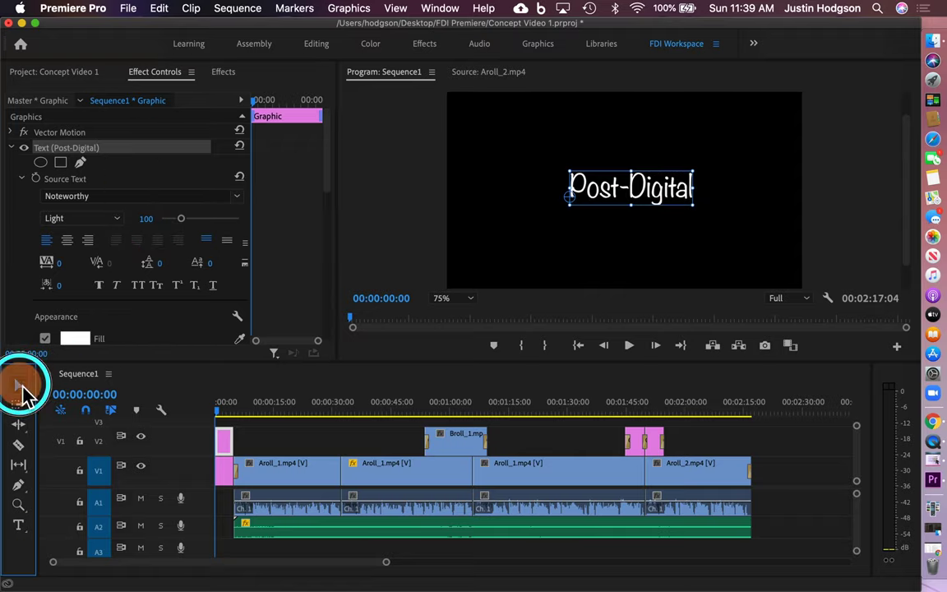
{"action": "left_click_drag", "start_coordinate": [606, 197], "coordinate": [551, 207]}
{"action": "left_click_drag", "start_coordinate": [649, 185], "coordinate": [675, 194]}
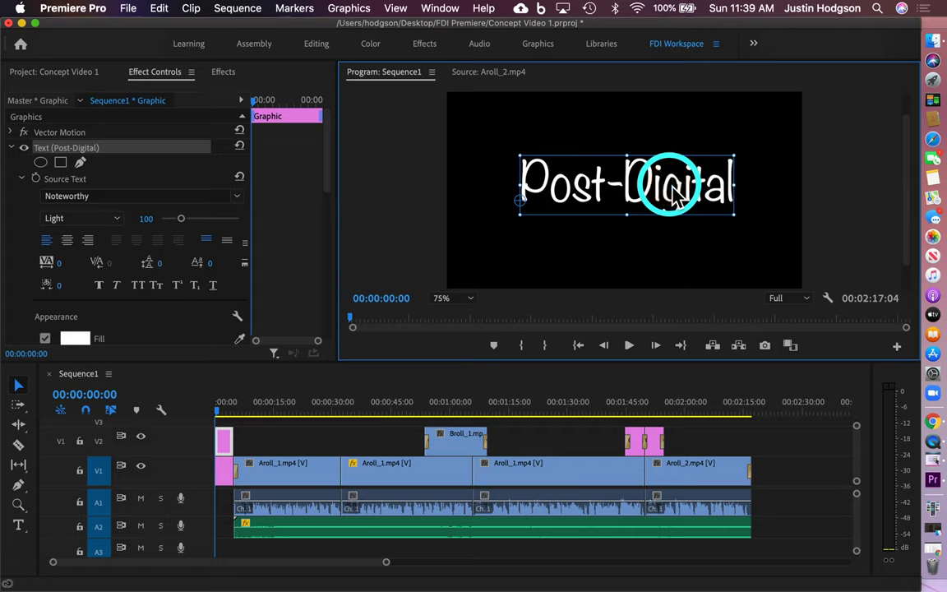
{"action": "key", "text": "space"}
{"action": "key", "text": "space"}
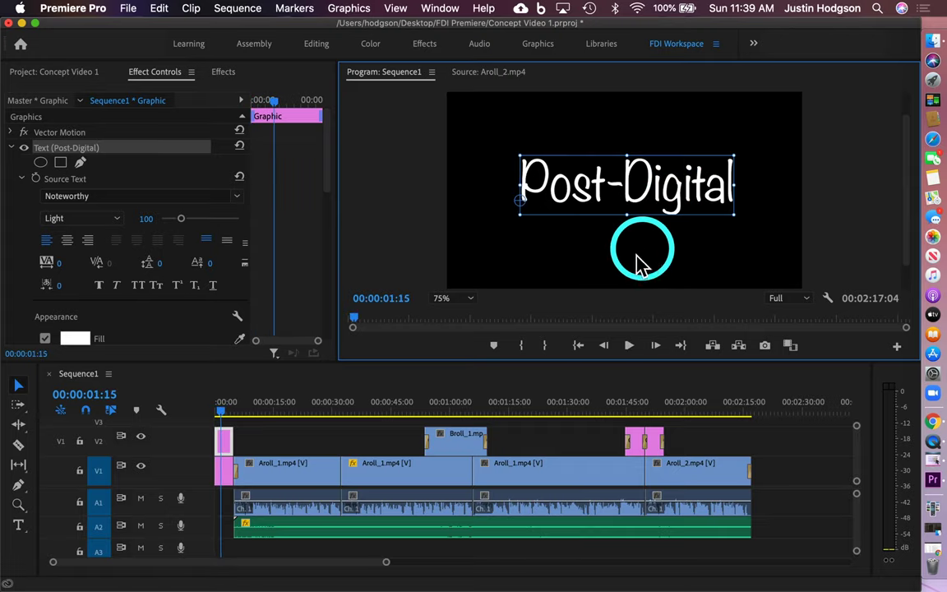
Step: Apply Cross Dissolve to the start and end of the title graphic on V2 and return the playhead to the sequence start
{"action": "left_click", "coordinate": [223, 436]}
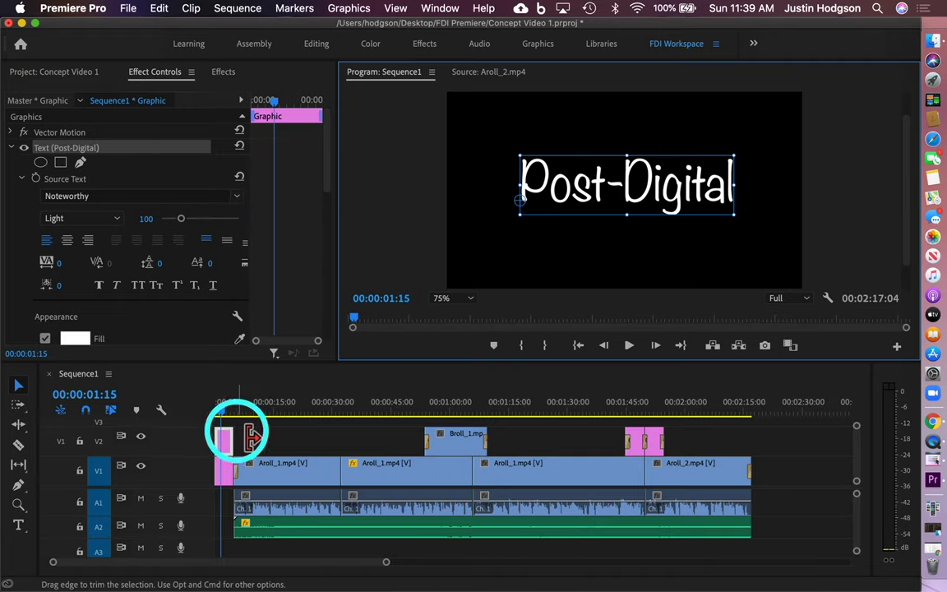
{"action": "left_click", "coordinate": [224, 72]}
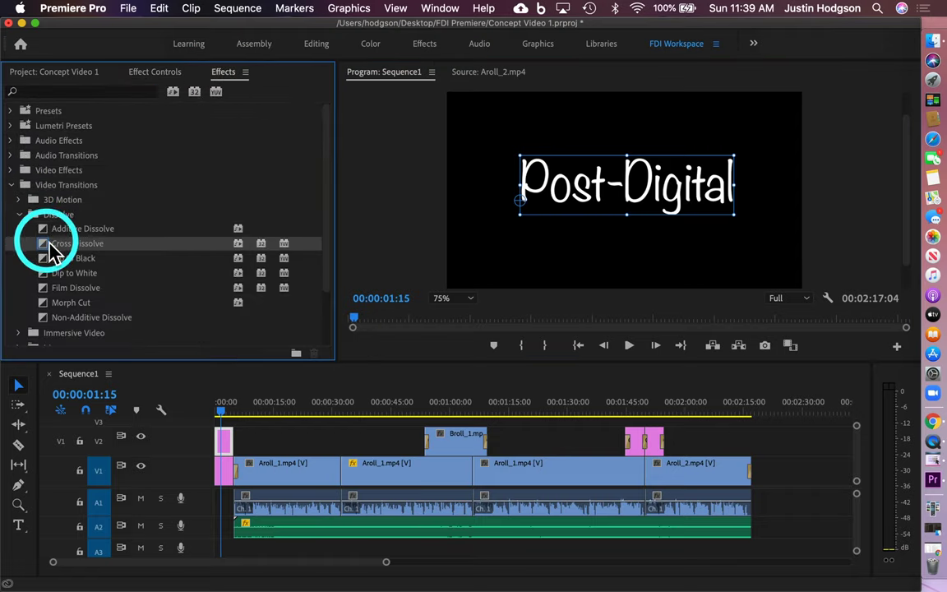
{"action": "left_click_drag", "start_coordinate": [51, 251], "coordinate": [219, 446]}
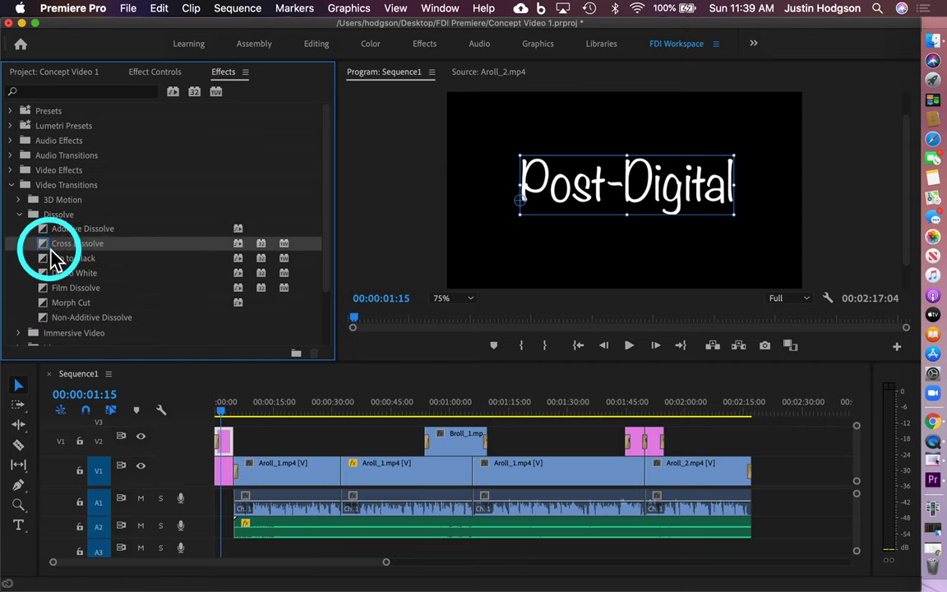
{"action": "left_click_drag", "start_coordinate": [53, 257], "coordinate": [219, 413]}
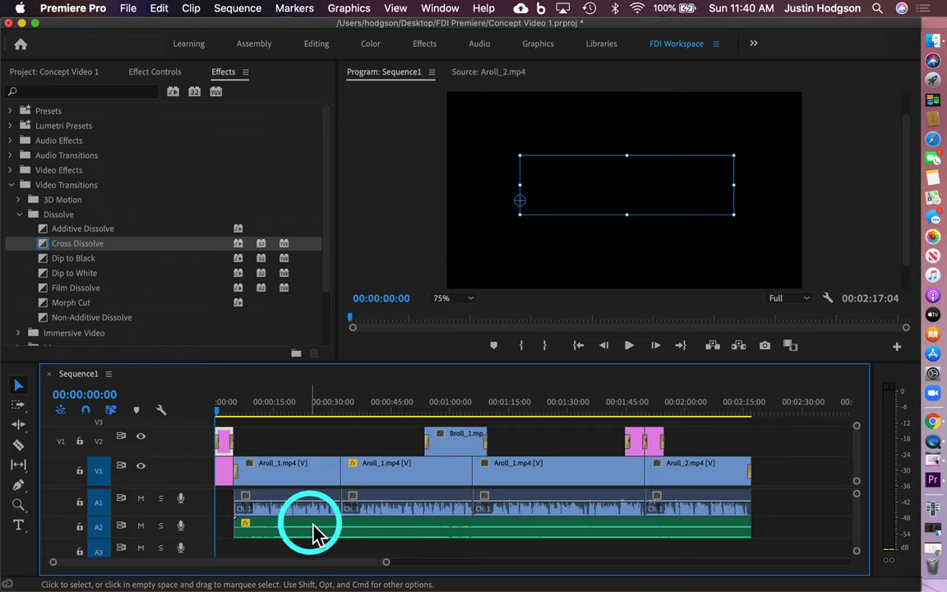
Step: Move the background audio on A2 to the sequence start and extend its end by about 11 seconds, past the last video clip
{"action": "left_click", "coordinate": [363, 536]}
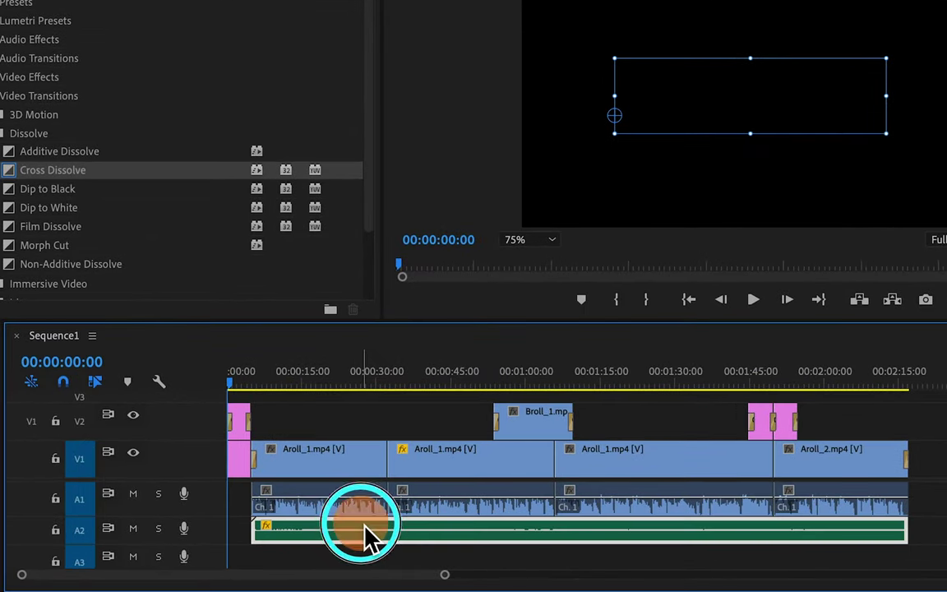
{"action": "left_click", "coordinate": [349, 536]}
{"action": "left_click_drag", "start_coordinate": [350, 535], "coordinate": [317, 538]}
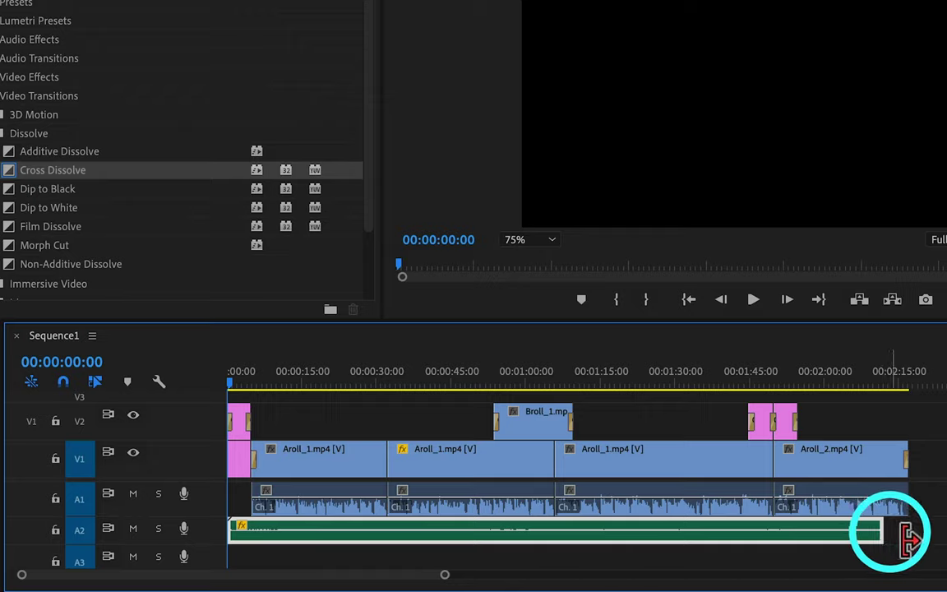
{"action": "left_click_drag", "start_coordinate": [892, 535], "coordinate": [941, 536]}
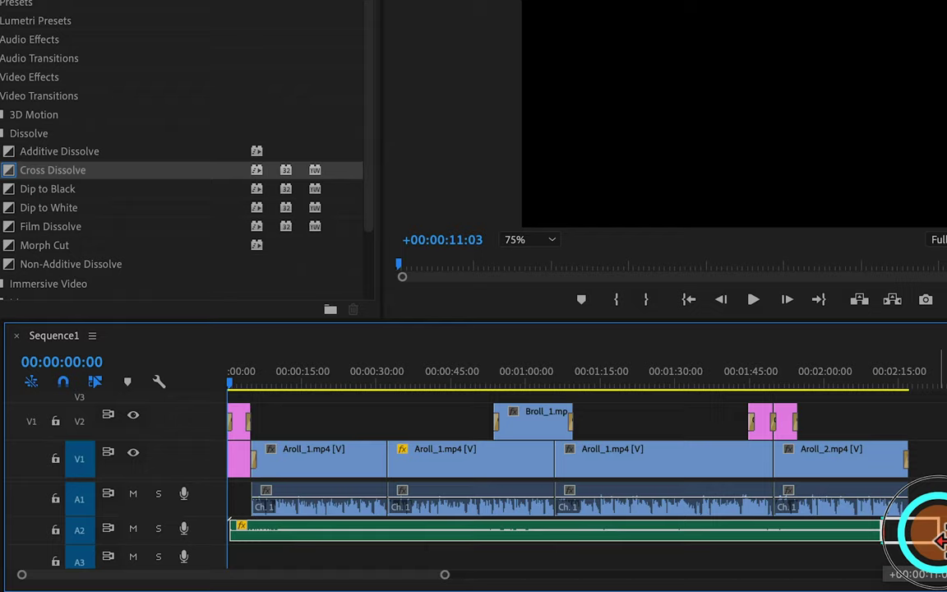
{"action": "left_click_drag", "start_coordinate": [939, 539], "coordinate": [939, 535]}
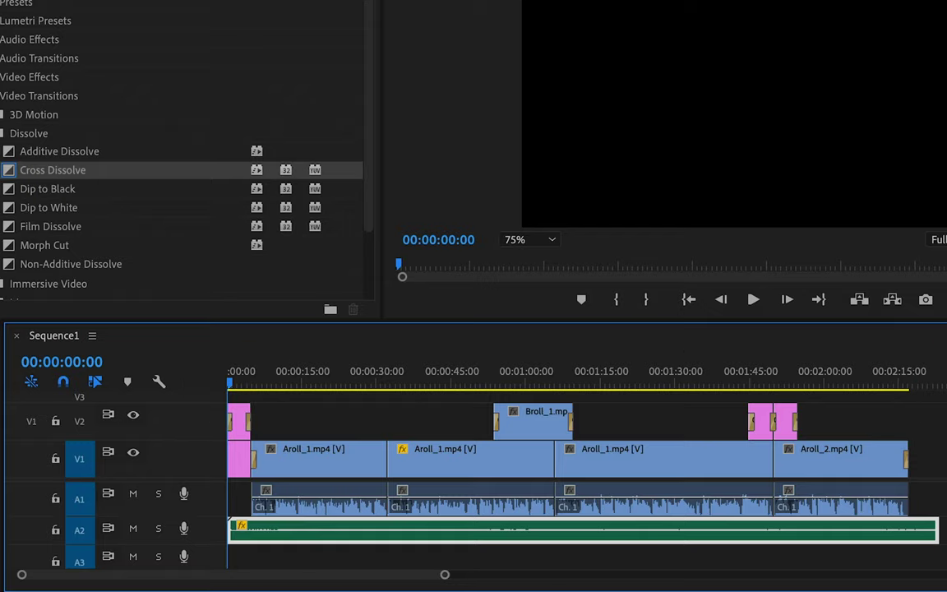
Step: Expand the audio track heights so the A2 waveform and keyframe controls are accessible, and bring A2 into view
{"action": "key", "text": "alt+="}
{"action": "key", "text": "alt+="}
{"action": "key", "text": "alt+="}
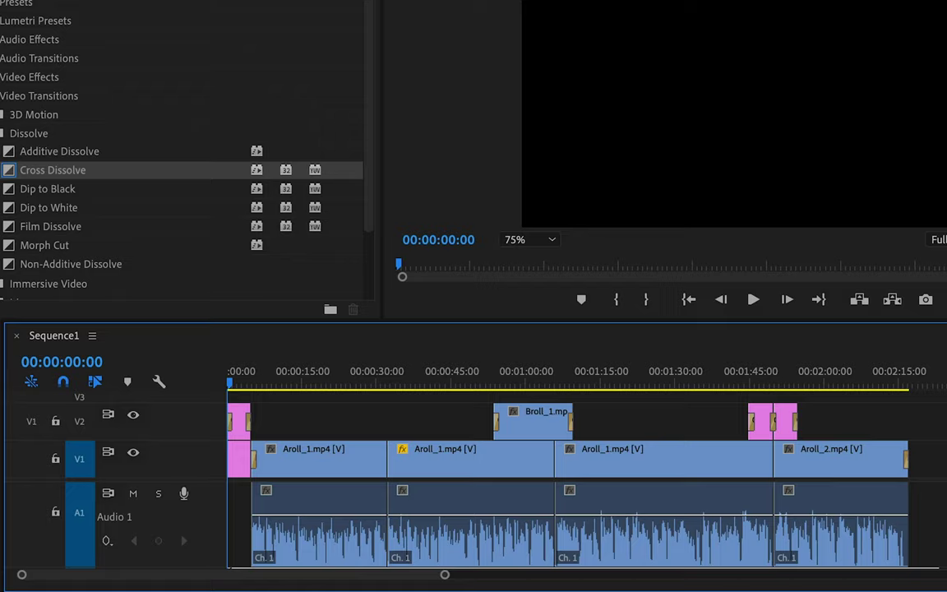
{"action": "key", "text": "alt+="}
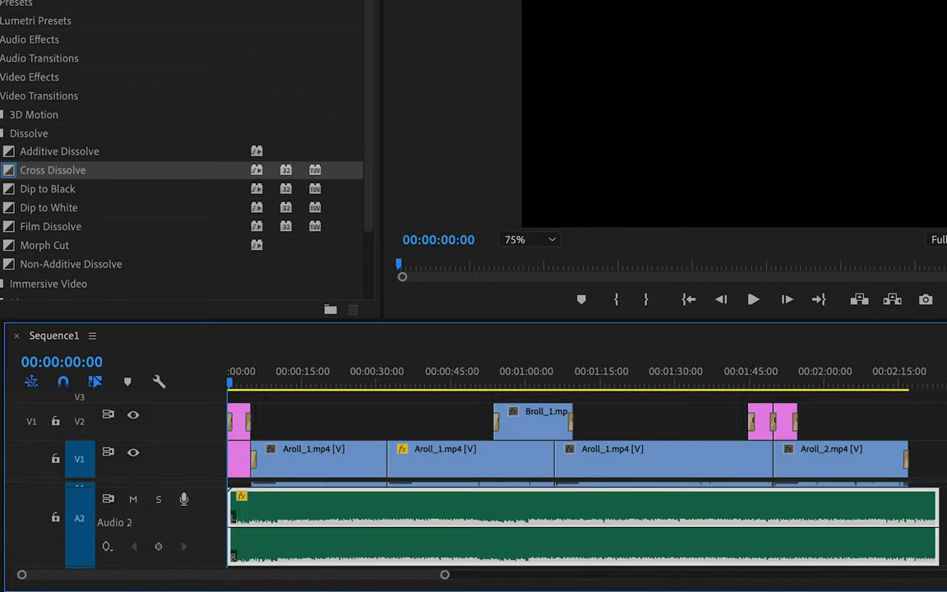
{"action": "scroll", "coordinate": [575, 509], "scroll_direction": "up", "scroll_amount": 2}
{"action": "scroll", "coordinate": [534, 493], "scroll_direction": "down", "scroll_amount": 2}
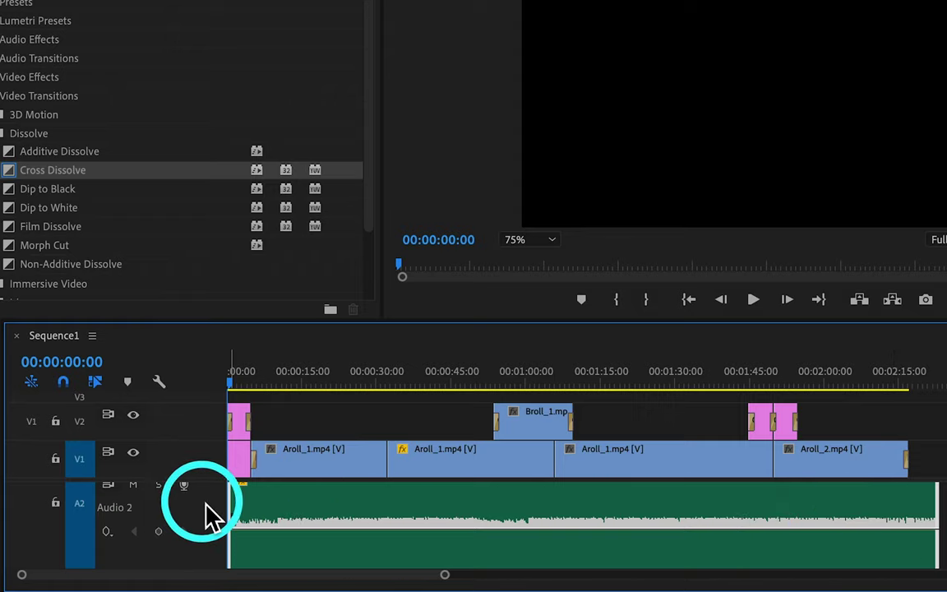
{"action": "double_click", "coordinate": [206, 502]}
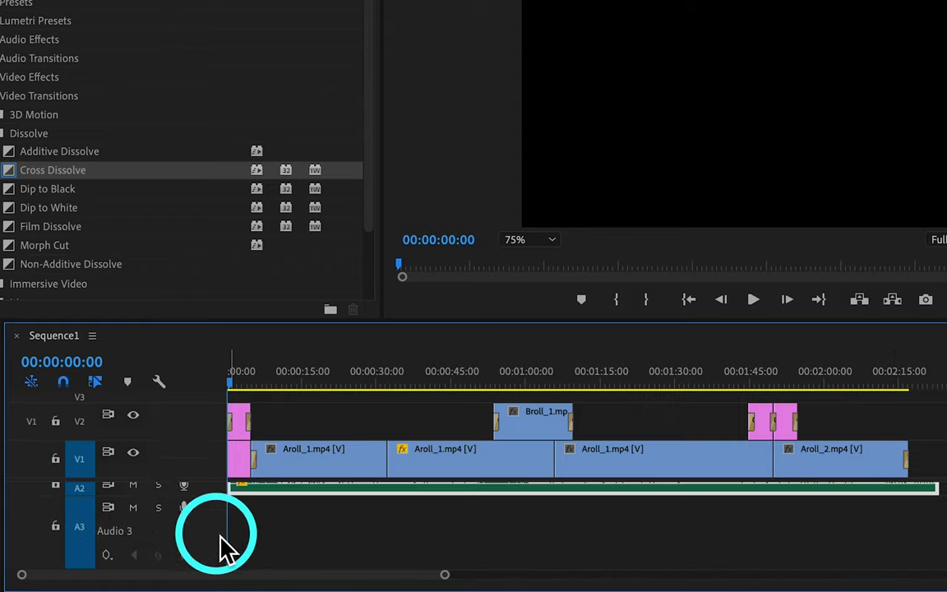
{"action": "scroll", "coordinate": [219, 538], "scroll_direction": "up", "scroll_amount": 1}
{"action": "double_click", "coordinate": [220, 514]}
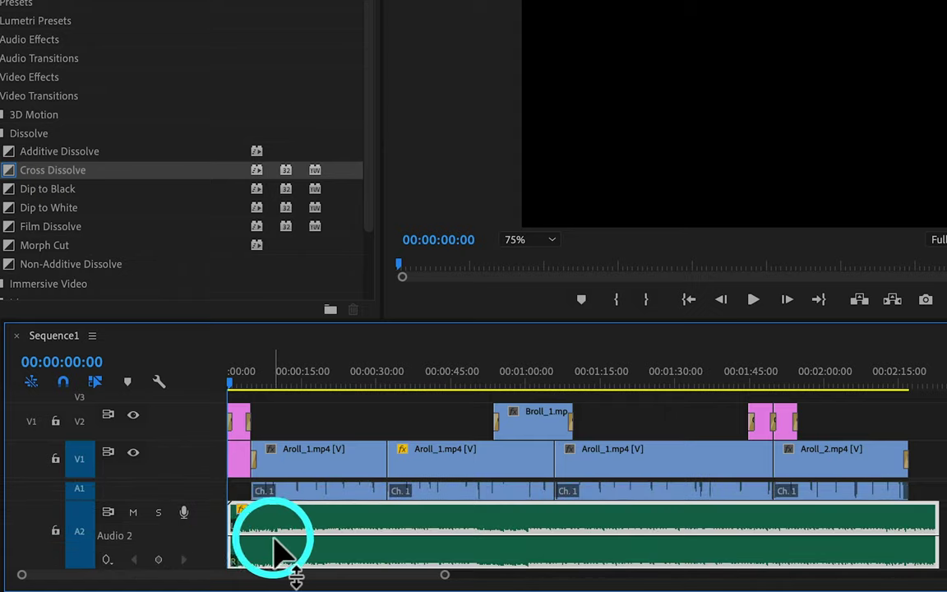
{"action": "scroll", "coordinate": [279, 550], "scroll_direction": "down", "scroll_amount": 1}
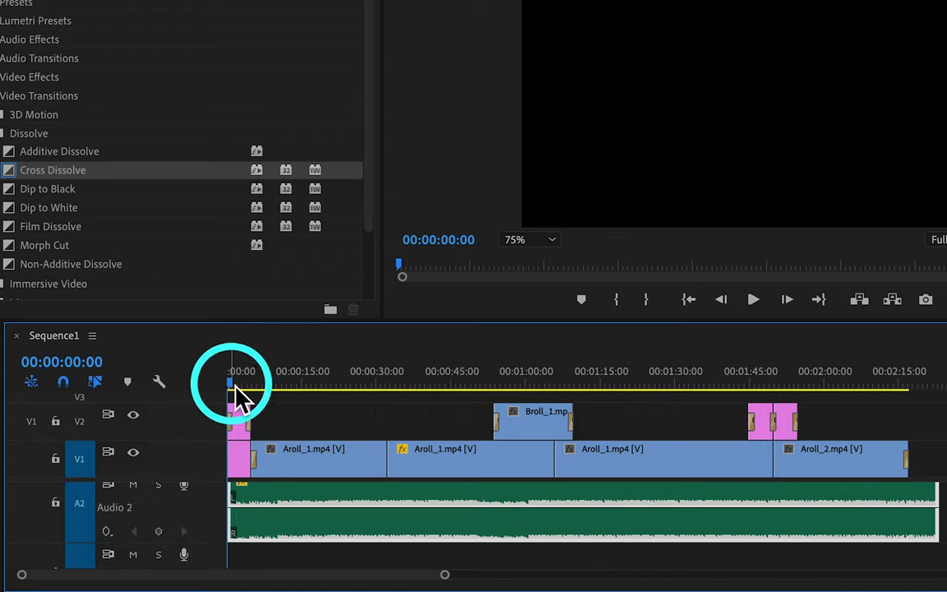
Step: Add volume keyframes to the A2 background audio at the sequence start and at 00:00:05:02, where the first A-roll clip begins
{"action": "left_click", "coordinate": [161, 538]}
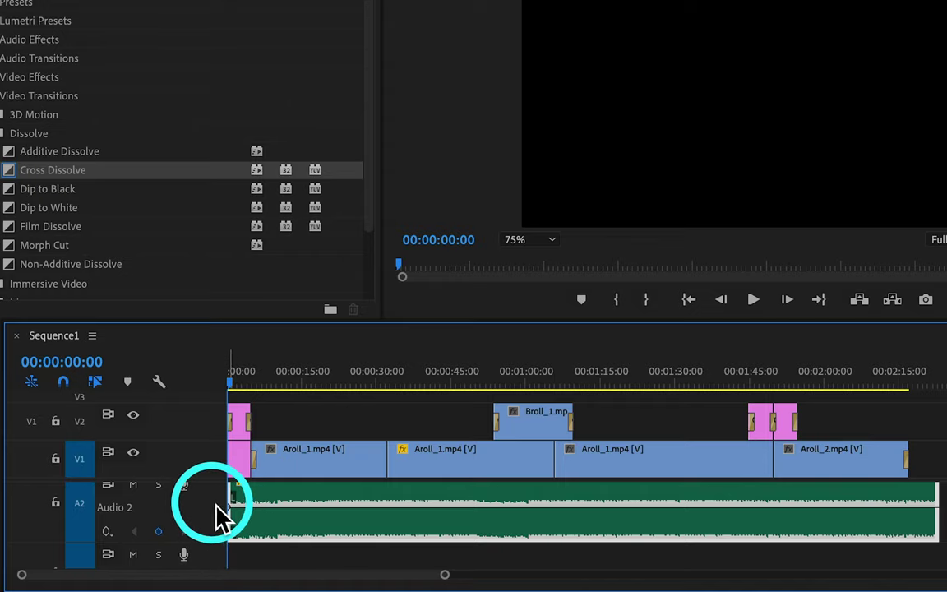
{"action": "left_click_drag", "start_coordinate": [232, 386], "coordinate": [258, 389]}
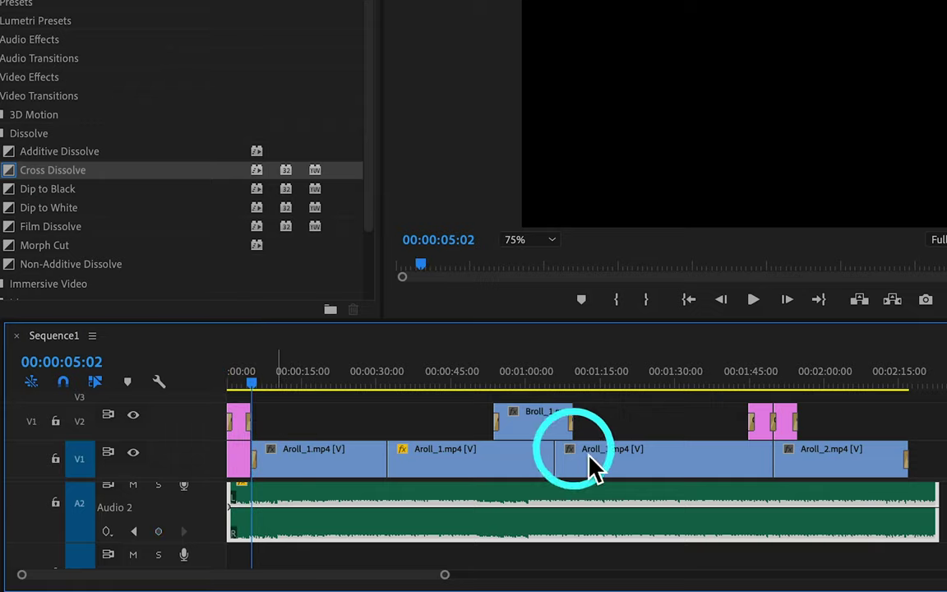
{"action": "scroll", "coordinate": [370, 534], "scroll_direction": "up", "scroll_amount": 2}
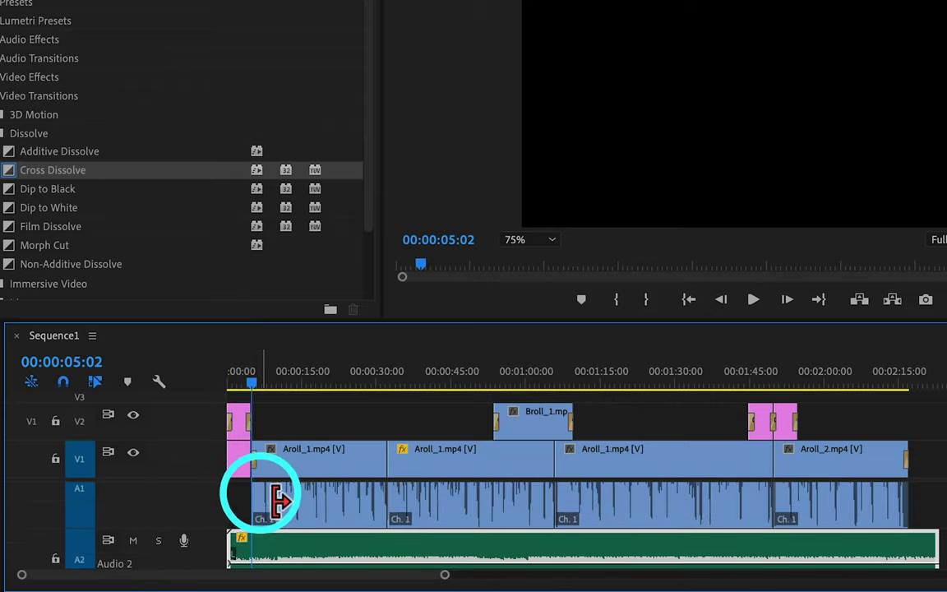
{"action": "scroll", "coordinate": [267, 514], "scroll_direction": "down", "scroll_amount": 2}
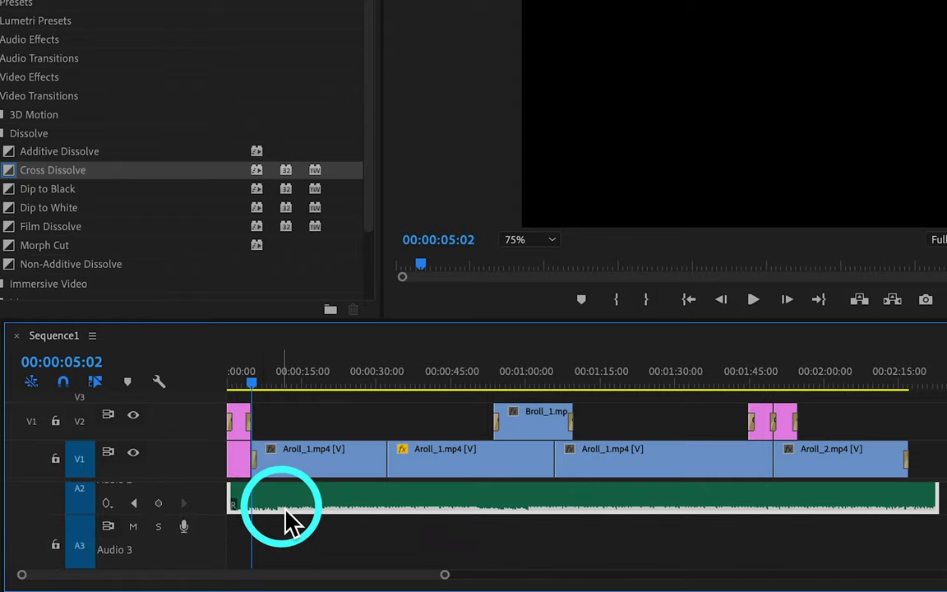
{"action": "scroll", "coordinate": [286, 509], "scroll_direction": "up", "scroll_amount": 2}
{"action": "left_click", "coordinate": [158, 532]}
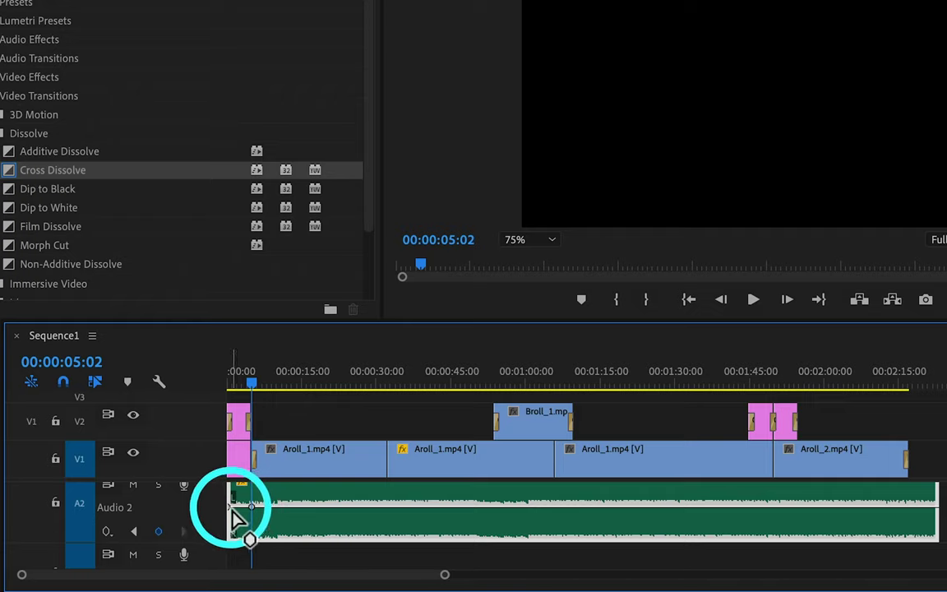
Step: Raise the first A2 volume keyframe to about 7.5 dB so the music slopes down to the second keyframe
{"action": "mouse_move", "coordinate": [231, 508]}
{"action": "left_click_drag", "start_coordinate": [230, 508], "coordinate": [231, 500]}
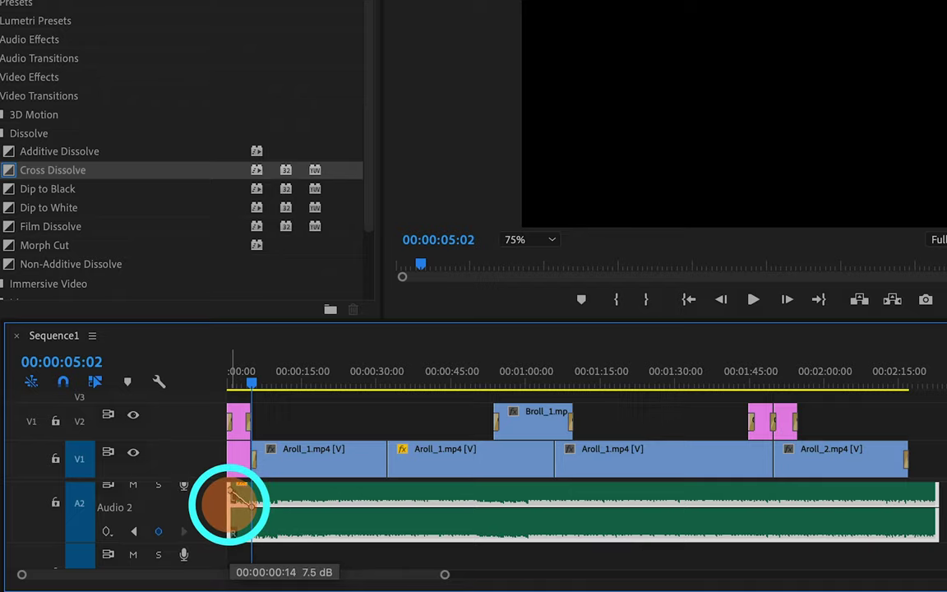
{"action": "left_click_drag", "start_coordinate": [230, 503], "coordinate": [231, 501]}
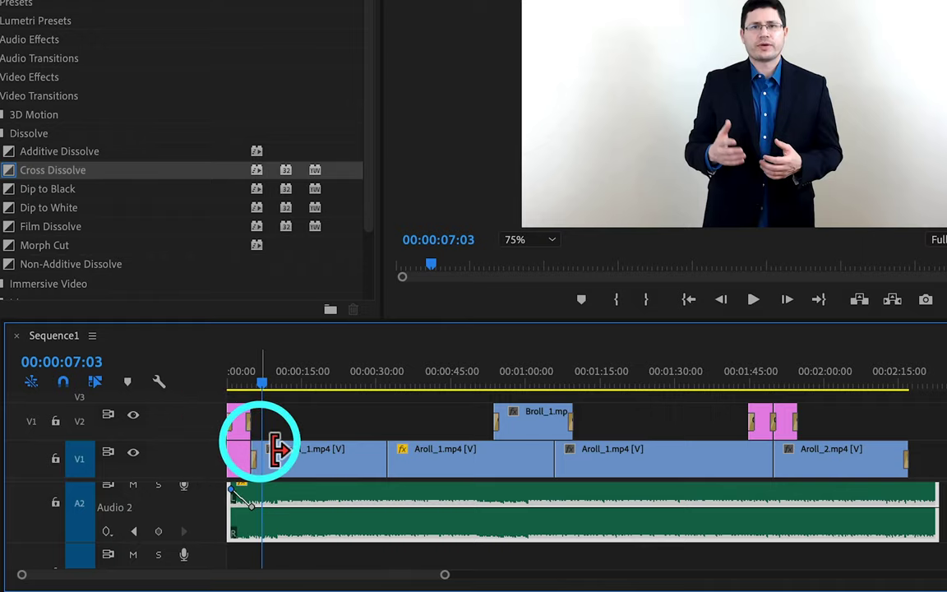
Step: Add three more A2 volume keyframes near the end, at 00:02:14:16, 00:02:18:05 and 00:02:23:03
{"action": "left_click_drag", "start_coordinate": [267, 382], "coordinate": [895, 391]}
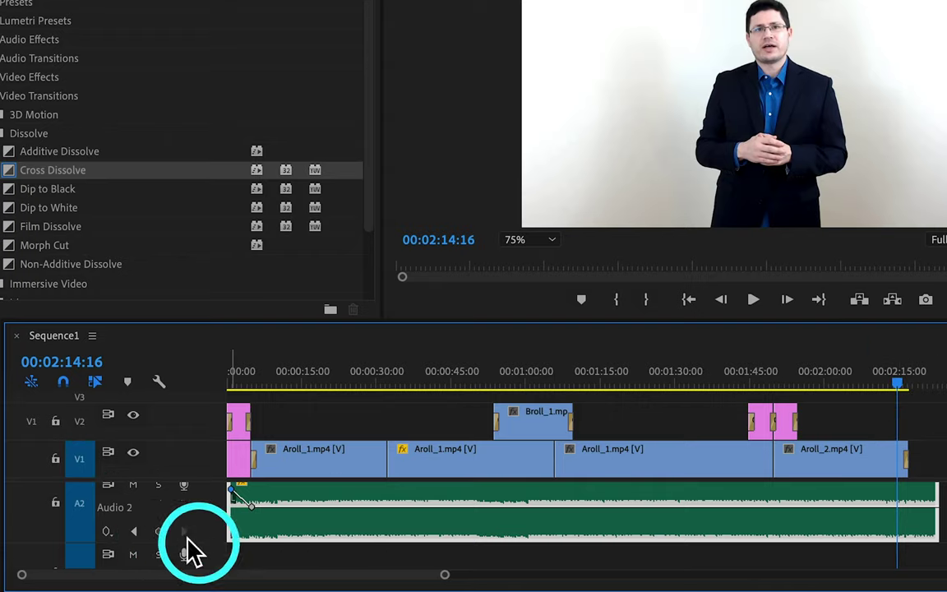
{"action": "left_click", "coordinate": [159, 531]}
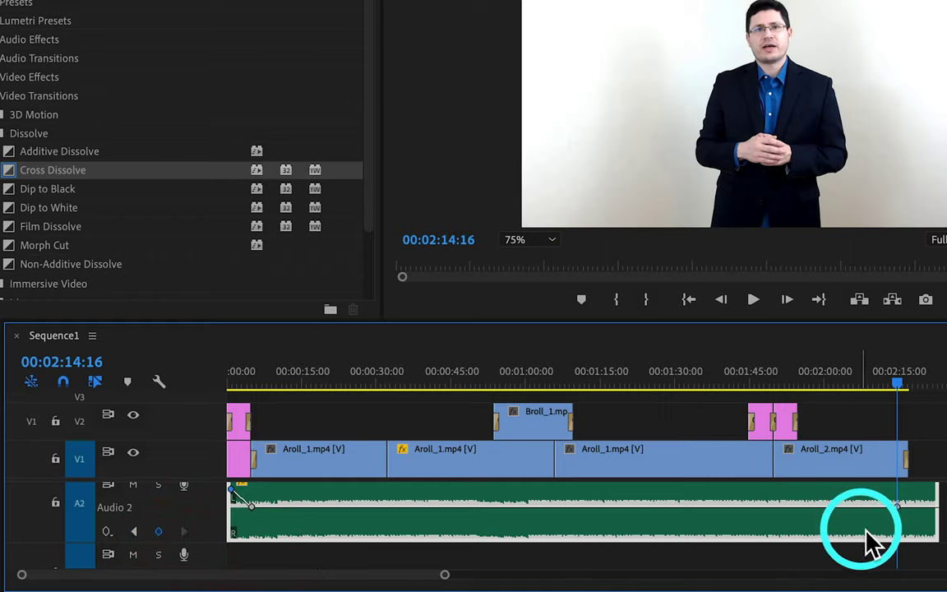
{"action": "left_click_drag", "start_coordinate": [895, 385], "coordinate": [916, 387]}
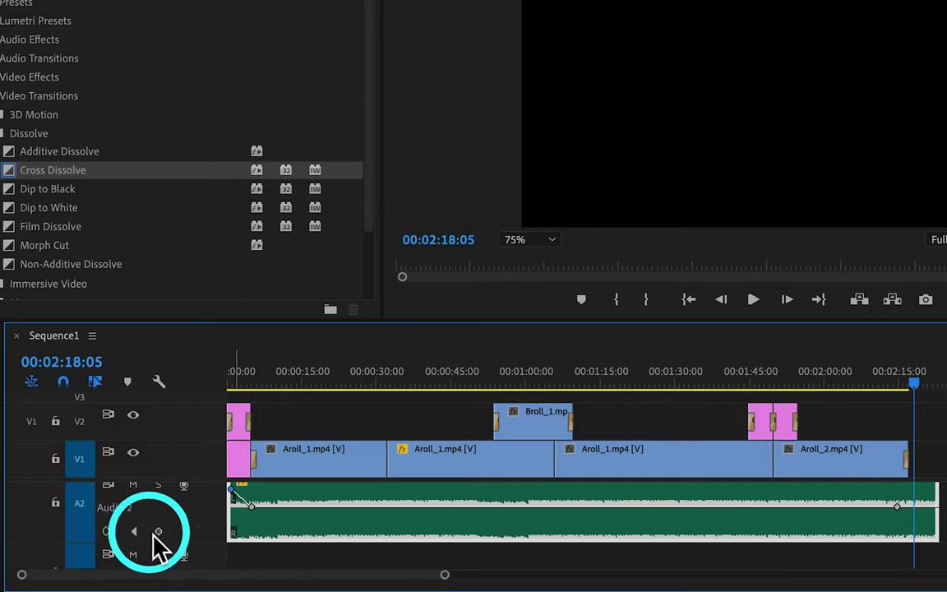
{"action": "left_click", "coordinate": [159, 531]}
{"action": "left_click_drag", "start_coordinate": [917, 384], "coordinate": [938, 386]}
{"action": "left_click", "coordinate": [159, 531]}
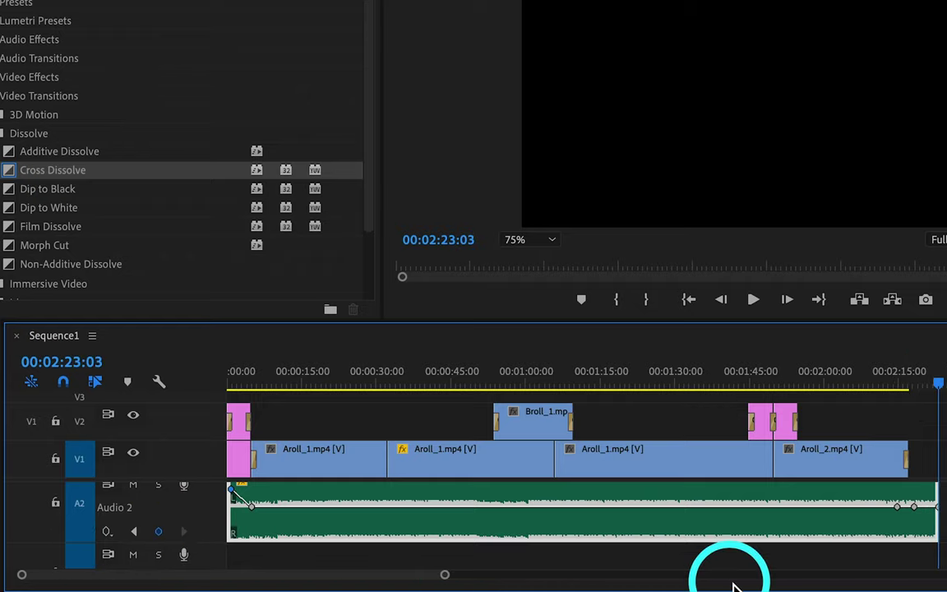
Step: Raise the A2 volume keyframe at 00:02:18:05 and pull the last one down so the music swells and fades out
{"action": "left_click_drag", "start_coordinate": [936, 506], "coordinate": [916, 504]}
{"action": "left_click", "coordinate": [915, 507]}
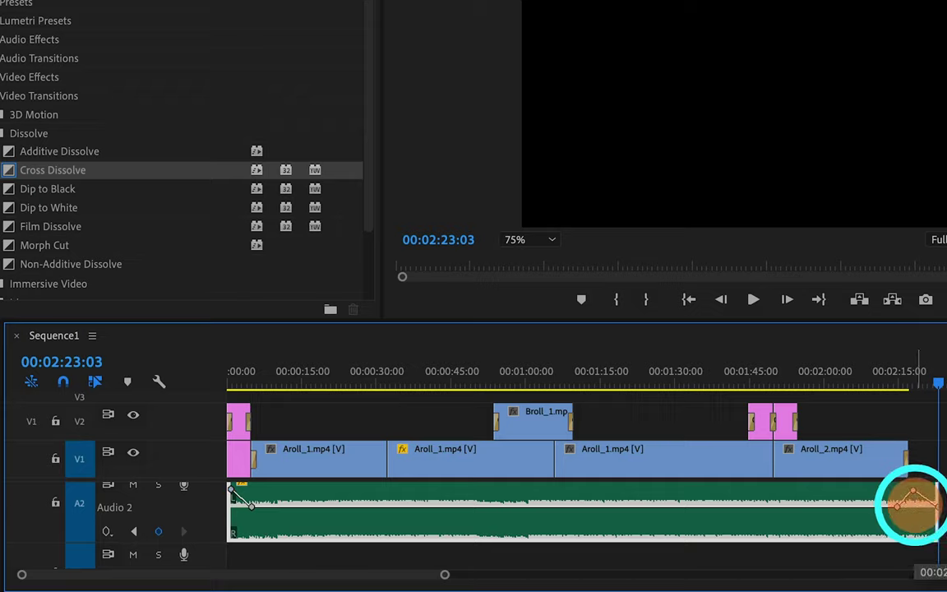
{"action": "left_click_drag", "start_coordinate": [915, 503], "coordinate": [914, 503]}
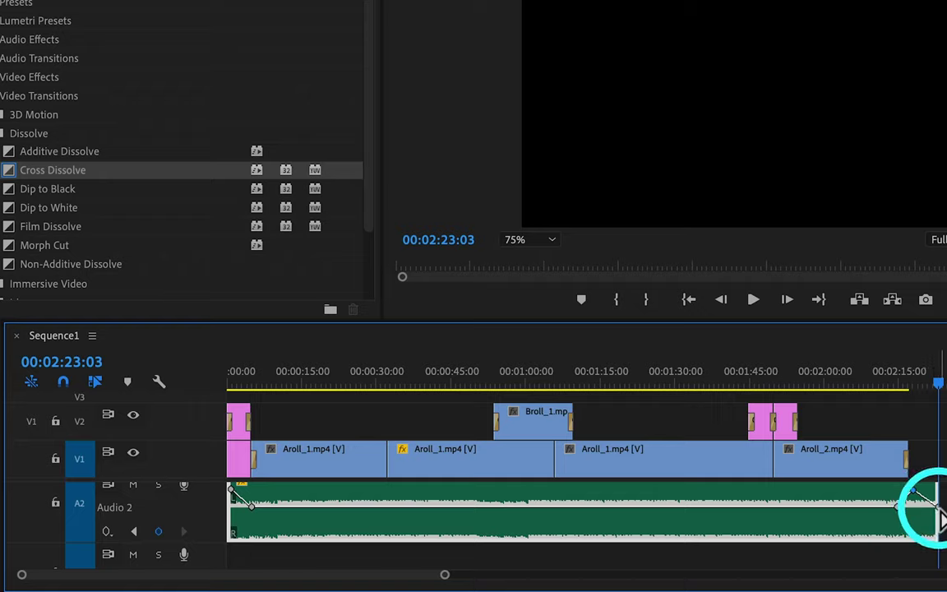
{"action": "left_click_drag", "start_coordinate": [937, 508], "coordinate": [930, 570]}
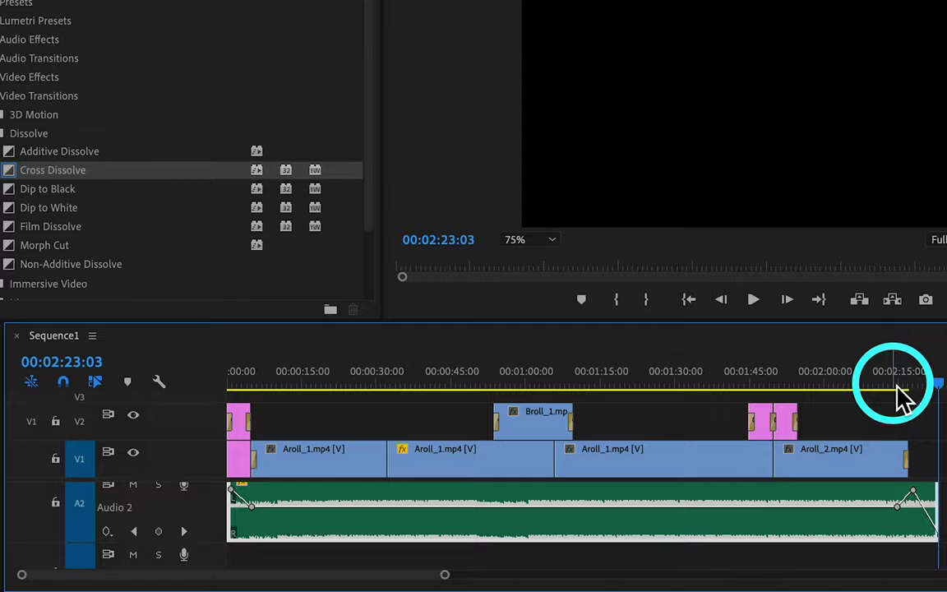
{"action": "left_click_drag", "start_coordinate": [898, 386], "coordinate": [939, 386]}
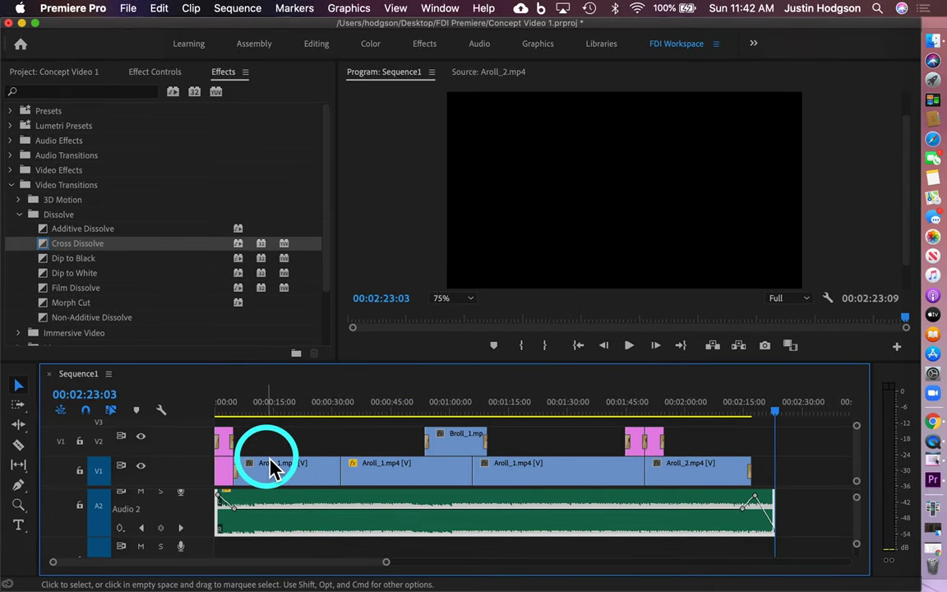
Step: Add a text graphic at 00:02:16:22, after the last video clip, reading "video from pexels.com" above "audio from bensound.com"
{"action": "left_click", "coordinate": [748, 413]}
{"action": "left_click_drag", "start_coordinate": [748, 419], "coordinate": [750, 418]}
{"action": "left_click", "coordinate": [18, 524]}
{"action": "left_click", "coordinate": [581, 186]}
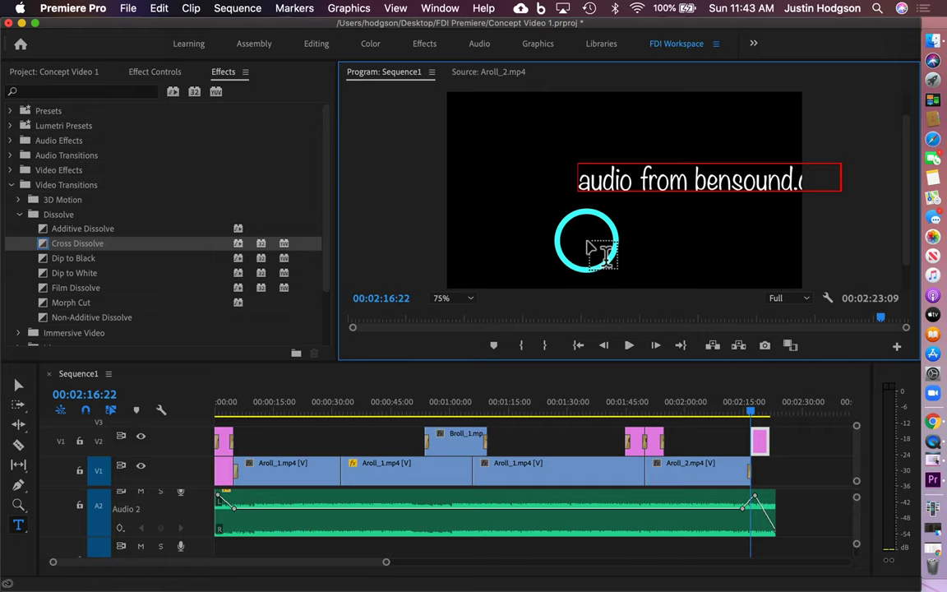
{"action": "type", "text": "video"}
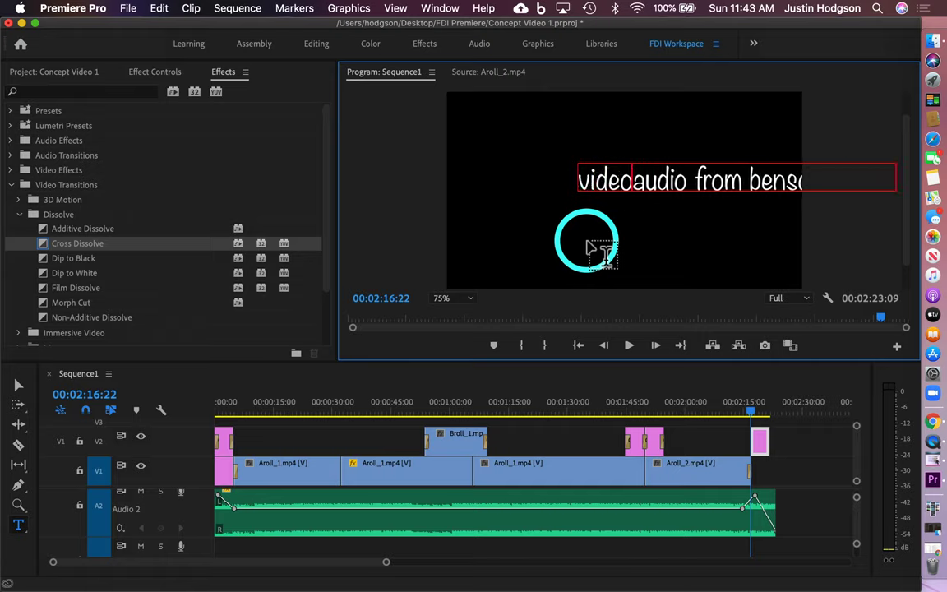
{"action": "type", "text": " from pexels."}
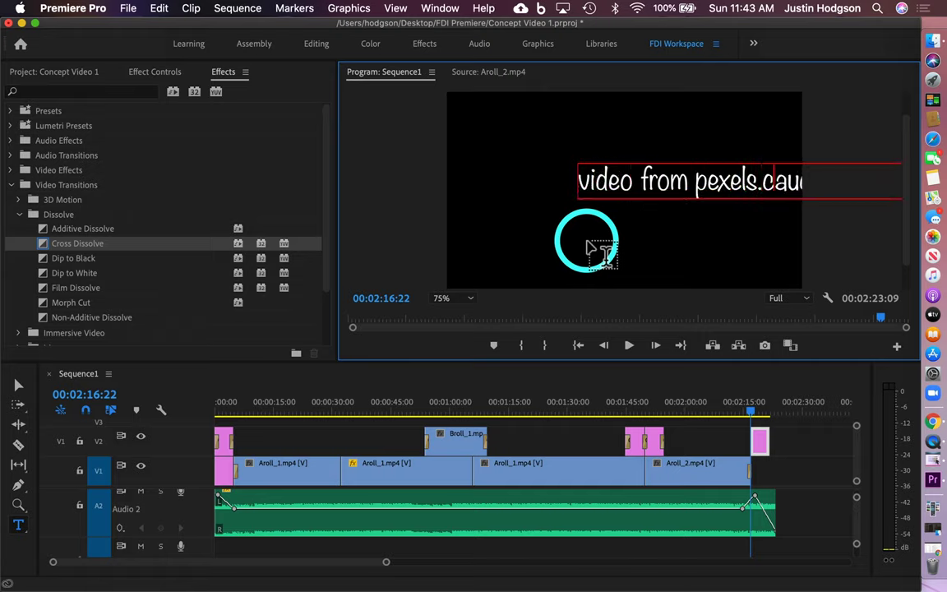
{"action": "type", "text": "com"}
{"action": "key", "text": "Return"}
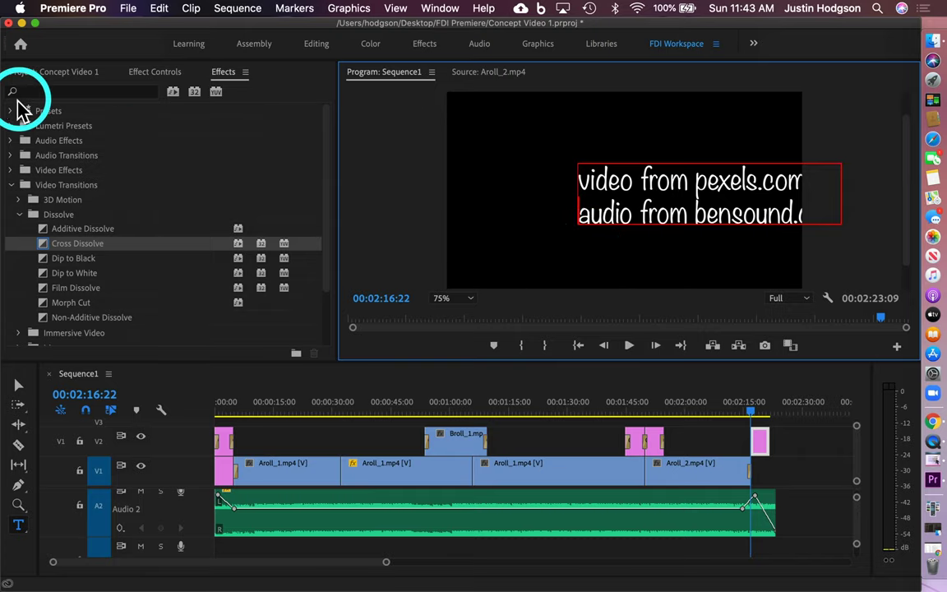
Step: Centre the credits text in the frame and apply Cross Dissolve to both ends of its clip on V2
{"action": "left_click", "coordinate": [18, 386]}
{"action": "left_click_drag", "start_coordinate": [692, 184], "coordinate": [618, 194]}
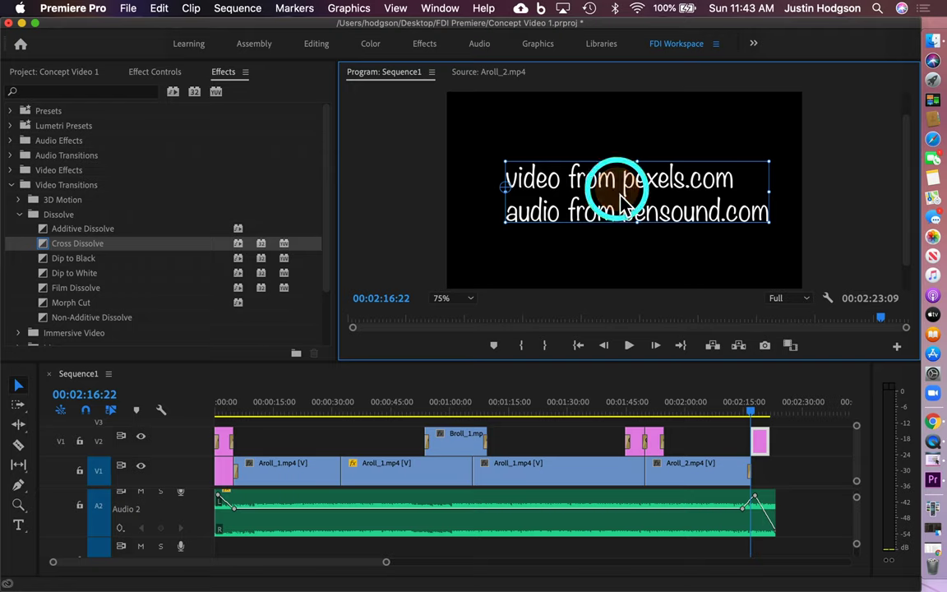
{"action": "mouse_move", "coordinate": [754, 415]}
{"action": "left_mouse_down"}
{"action": "mouse_move", "coordinate": [743, 402]}
{"action": "mouse_move", "coordinate": [755, 415]}
{"action": "left_mouse_up"}
{"action": "left_click", "coordinate": [769, 441]}
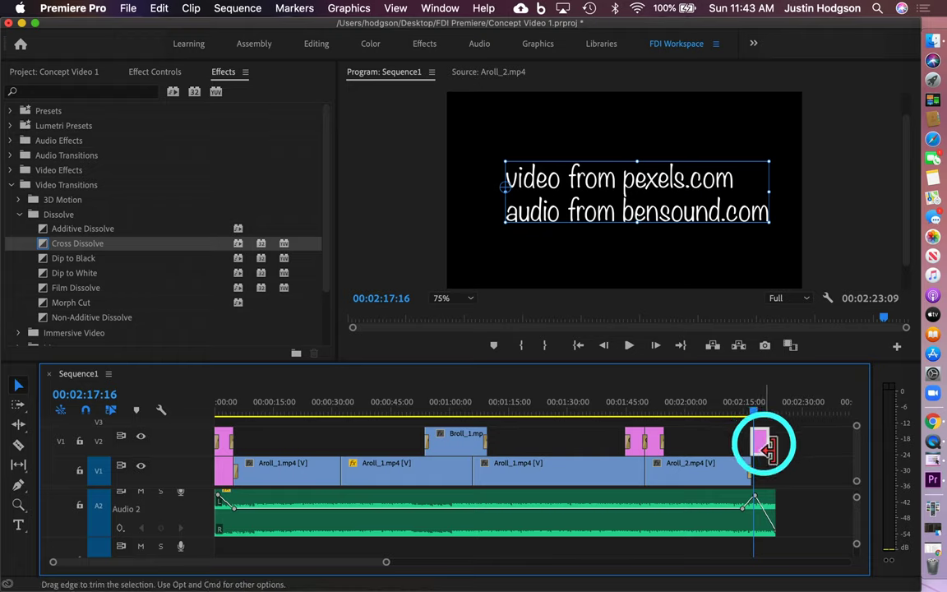
{"action": "left_click_drag", "start_coordinate": [753, 412], "coordinate": [779, 421]}
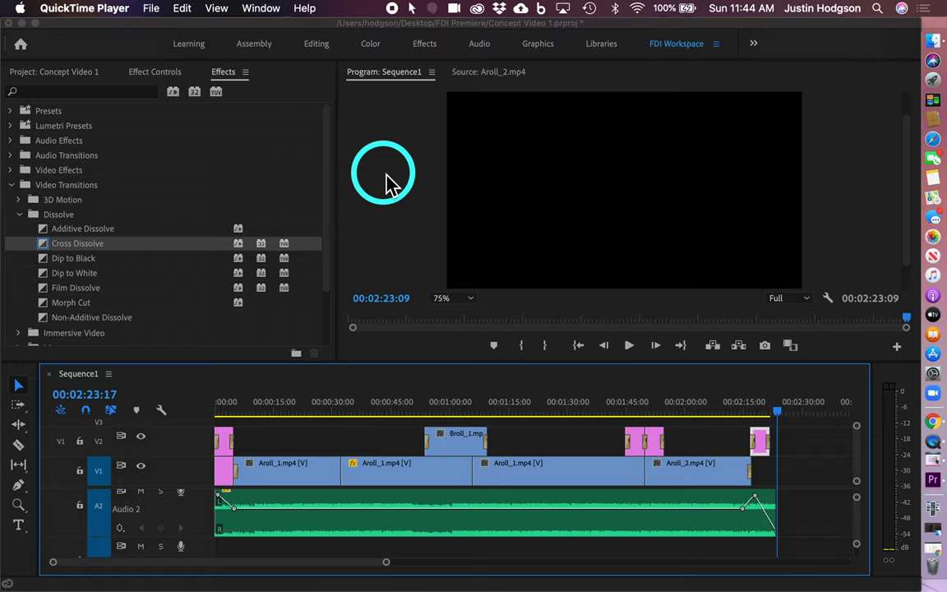
Step: Select Sequence1 in the project, open its media export settings and choose the H.264 format
{"action": "left_click", "coordinate": [56, 78]}
{"action": "left_click", "coordinate": [56, 76]}
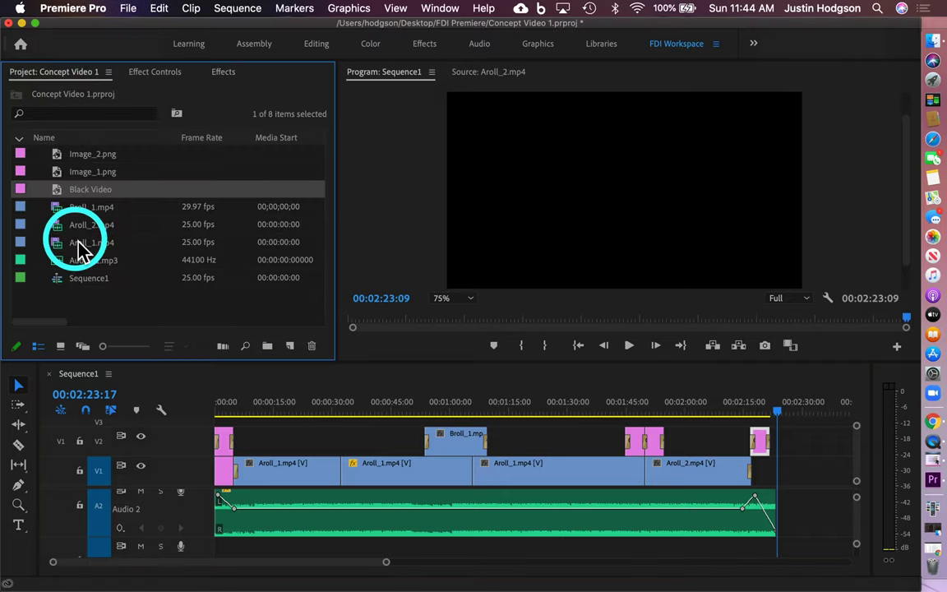
{"action": "left_click", "coordinate": [93, 289]}
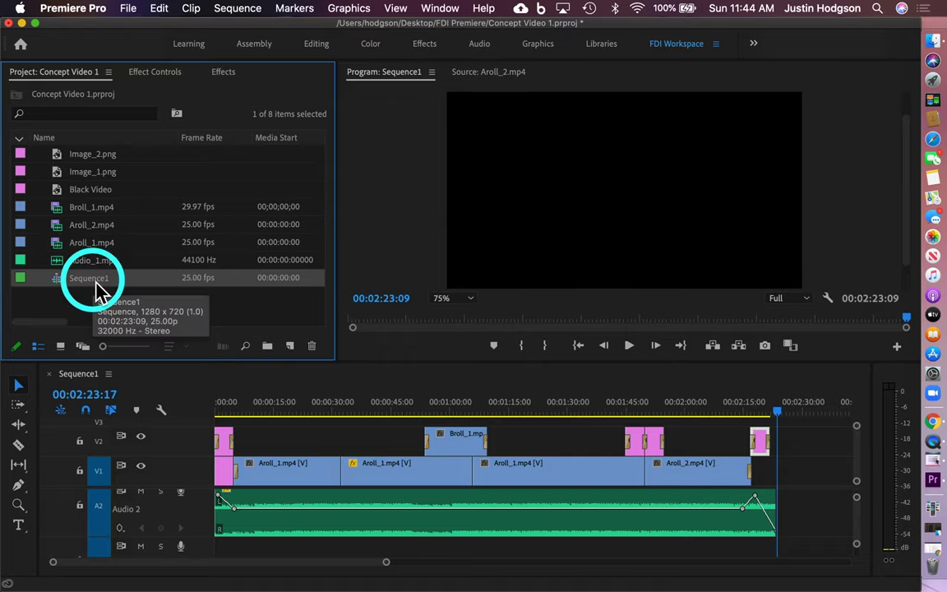
{"action": "left_click", "coordinate": [128, 10]}
{"action": "mouse_move", "coordinate": [190, 407]}
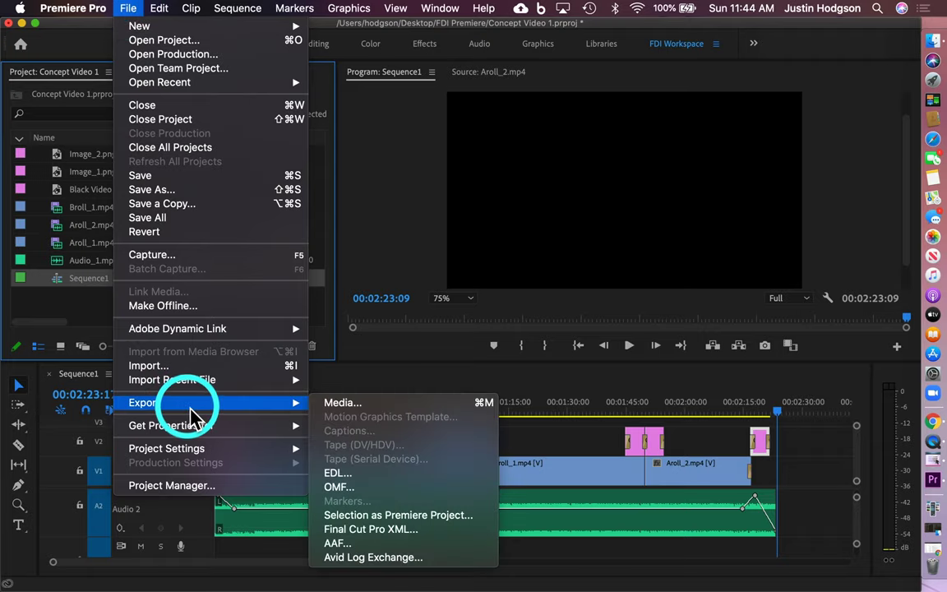
{"action": "left_click", "coordinate": [338, 404]}
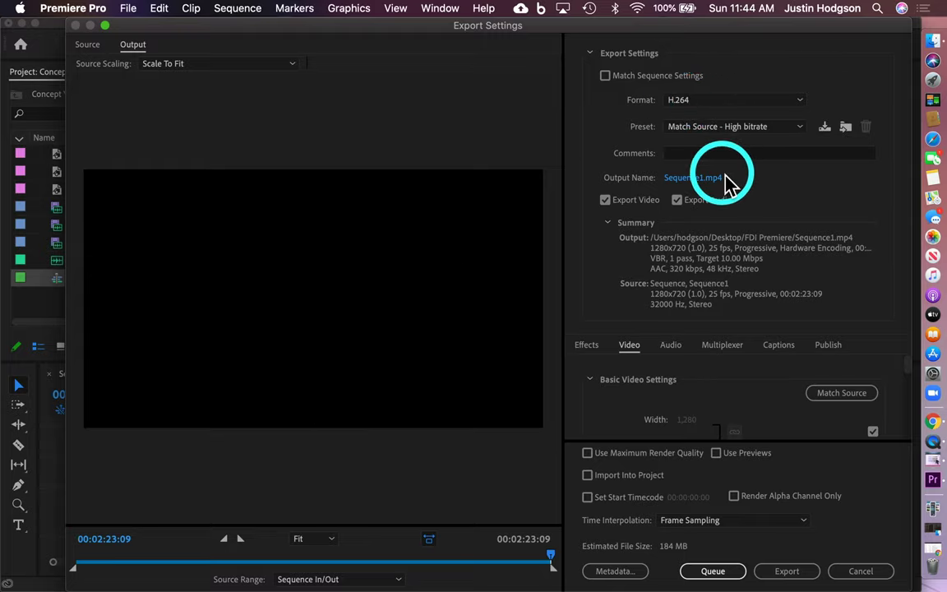
{"action": "left_click", "coordinate": [757, 101]}
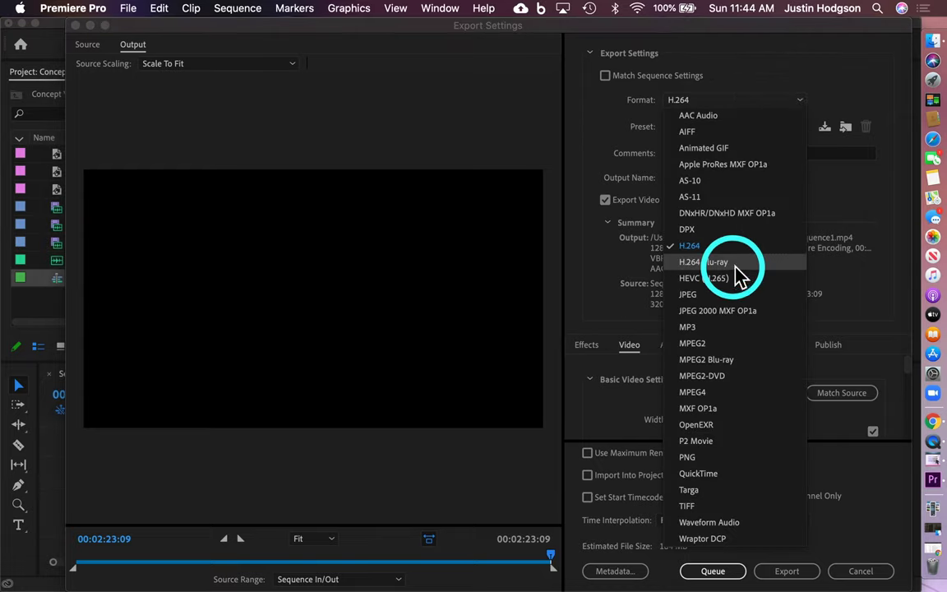
{"action": "left_click", "coordinate": [733, 249]}
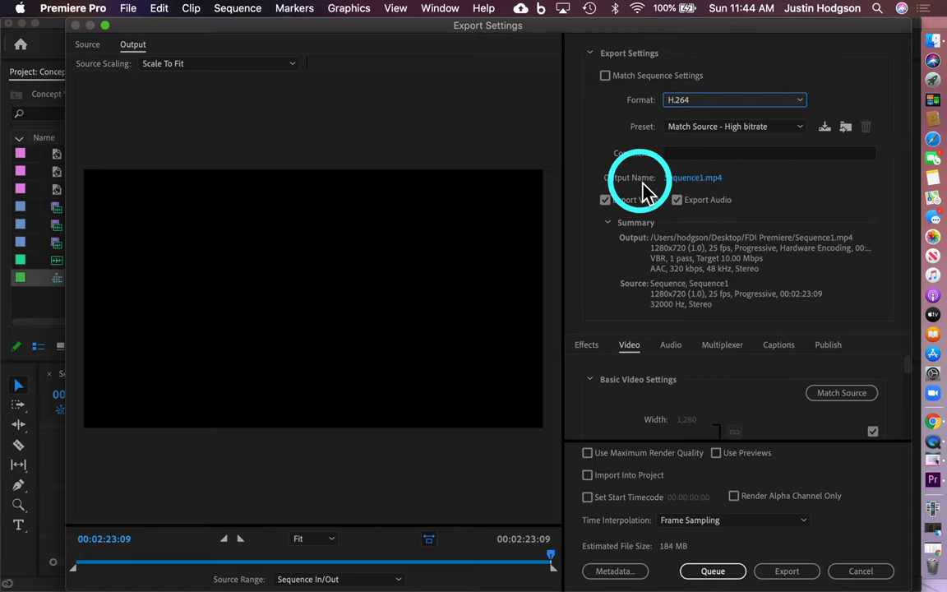
Step: Name the output file Post-Digital Sample in the FDI Premiere folder on the Desktop and export the video
{"action": "left_click", "coordinate": [690, 180]}
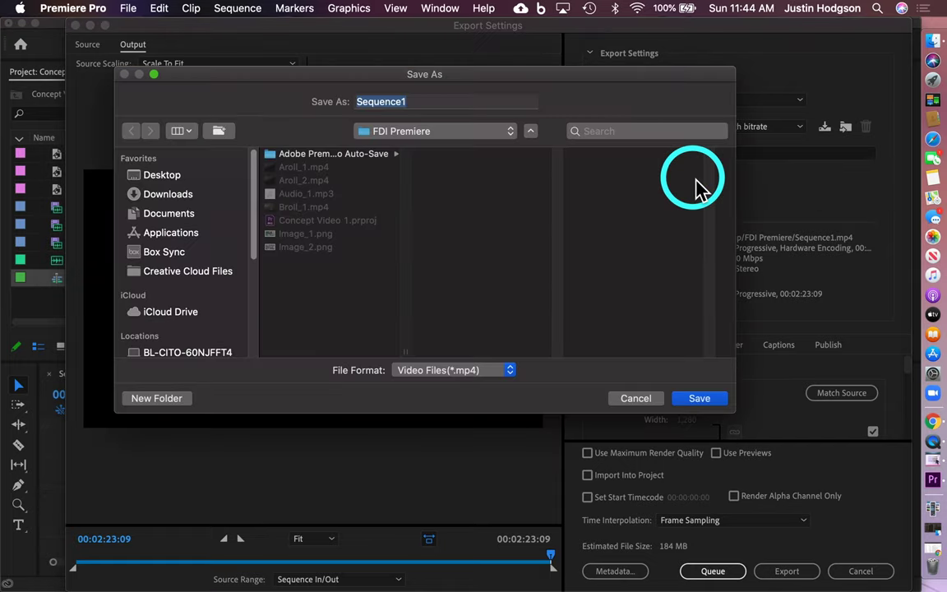
{"action": "left_click", "coordinate": [179, 176]}
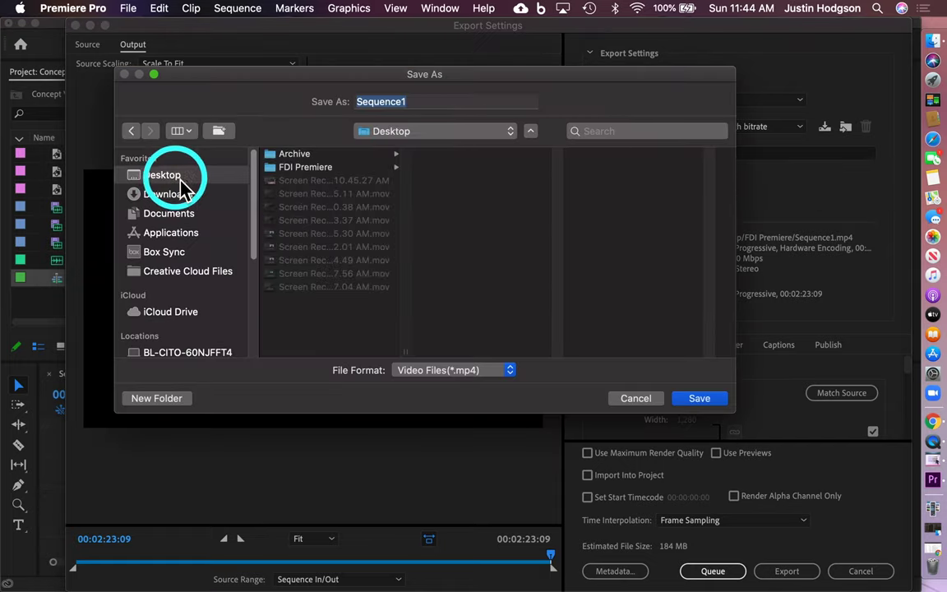
{"action": "left_click", "coordinate": [311, 169]}
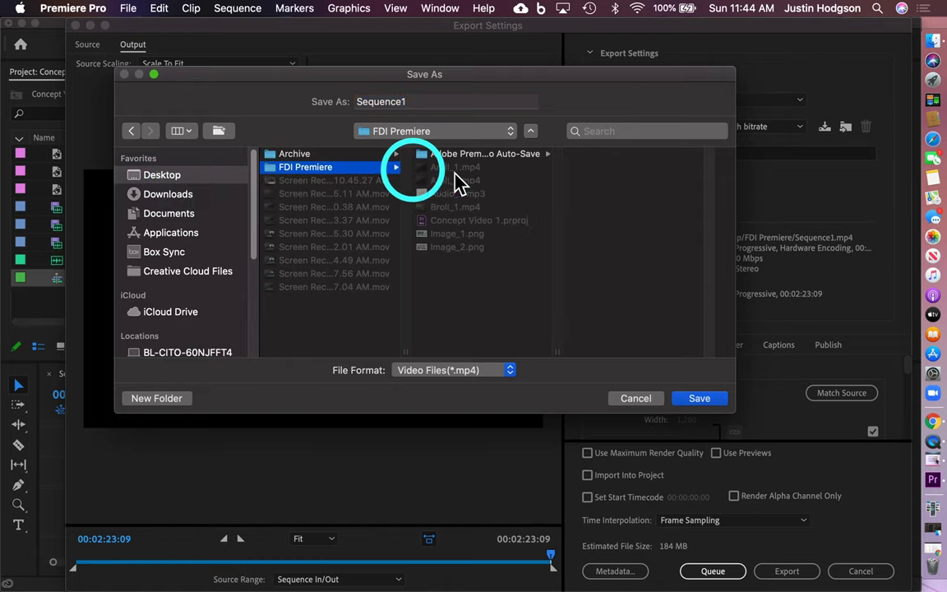
{"action": "double_click", "coordinate": [424, 101]}
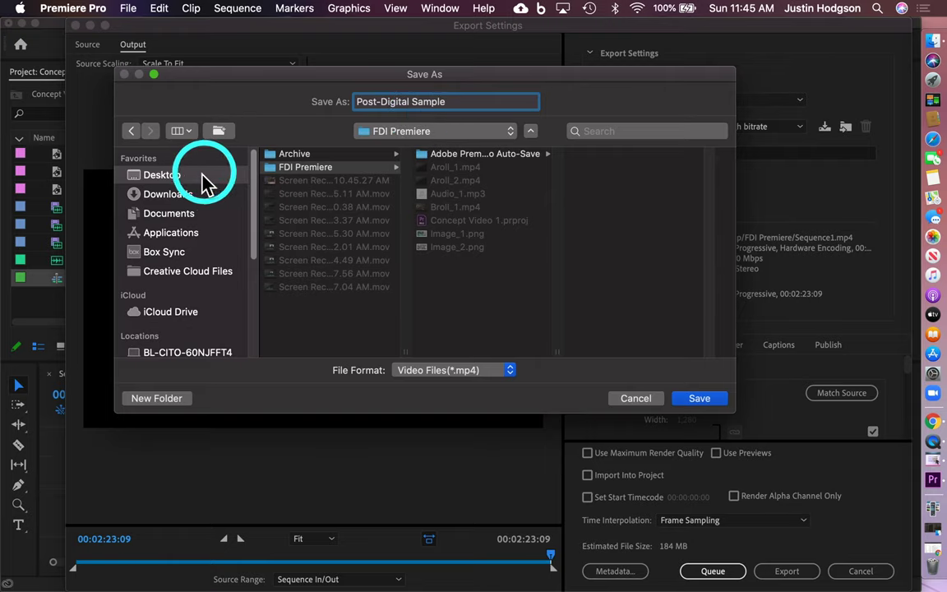
{"action": "left_click", "coordinate": [699, 400]}
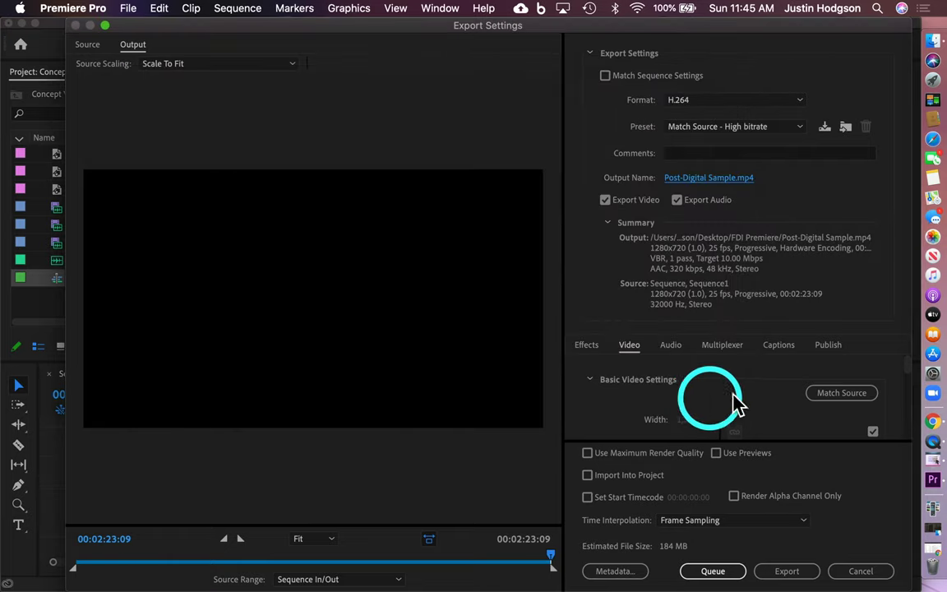
{"action": "left_click", "coordinate": [788, 571]}
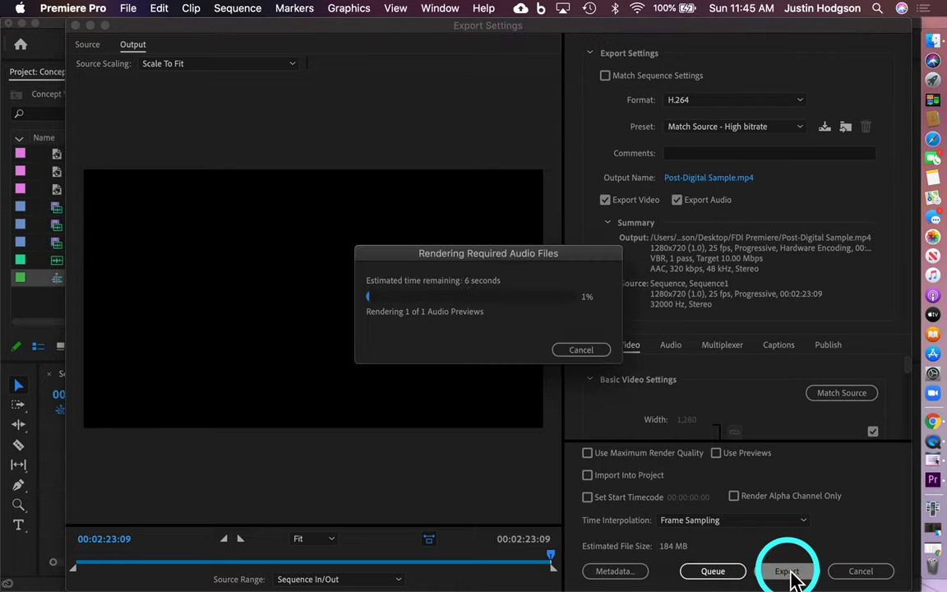